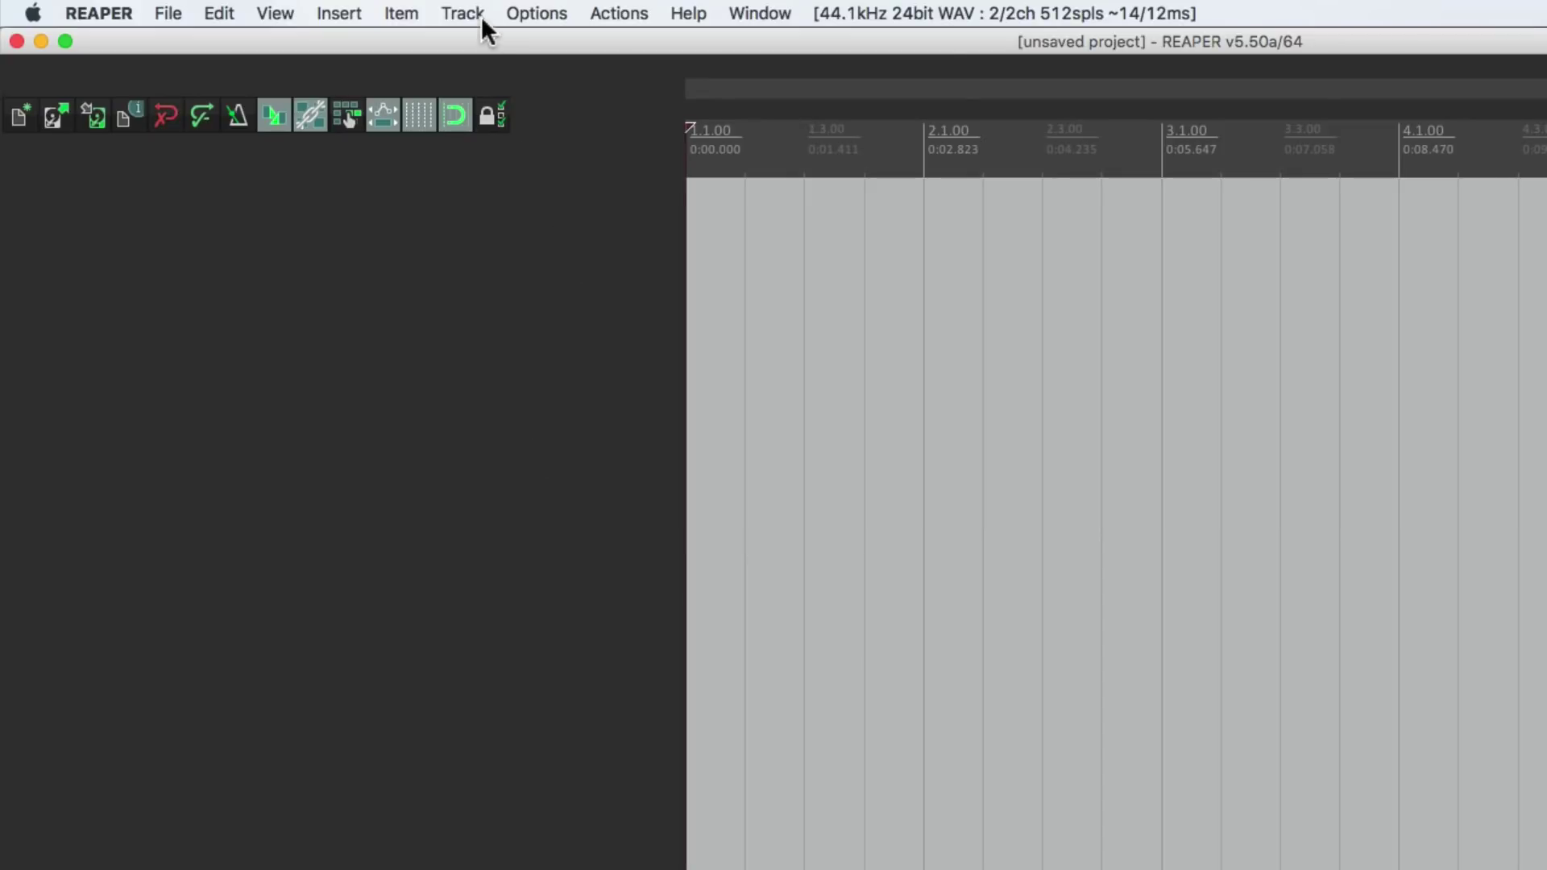
# Step: Insert a new instrument track loaded with VSTi DRUM PRO (StudioLinkedVST, 16 out)
pyautogui.click(478, 16)
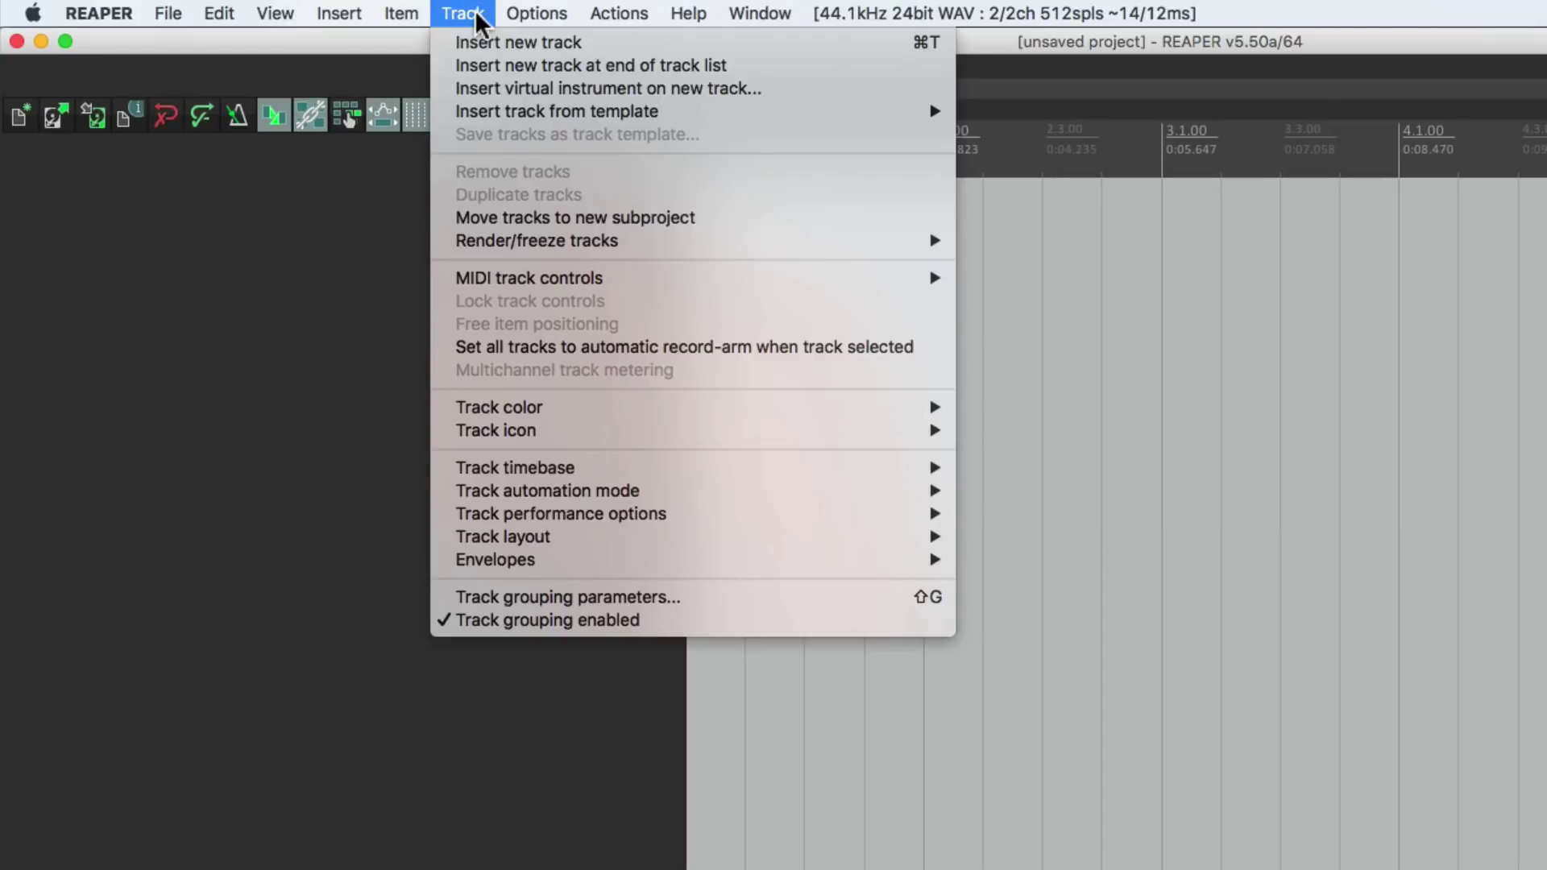
pyautogui.click(454, 89)
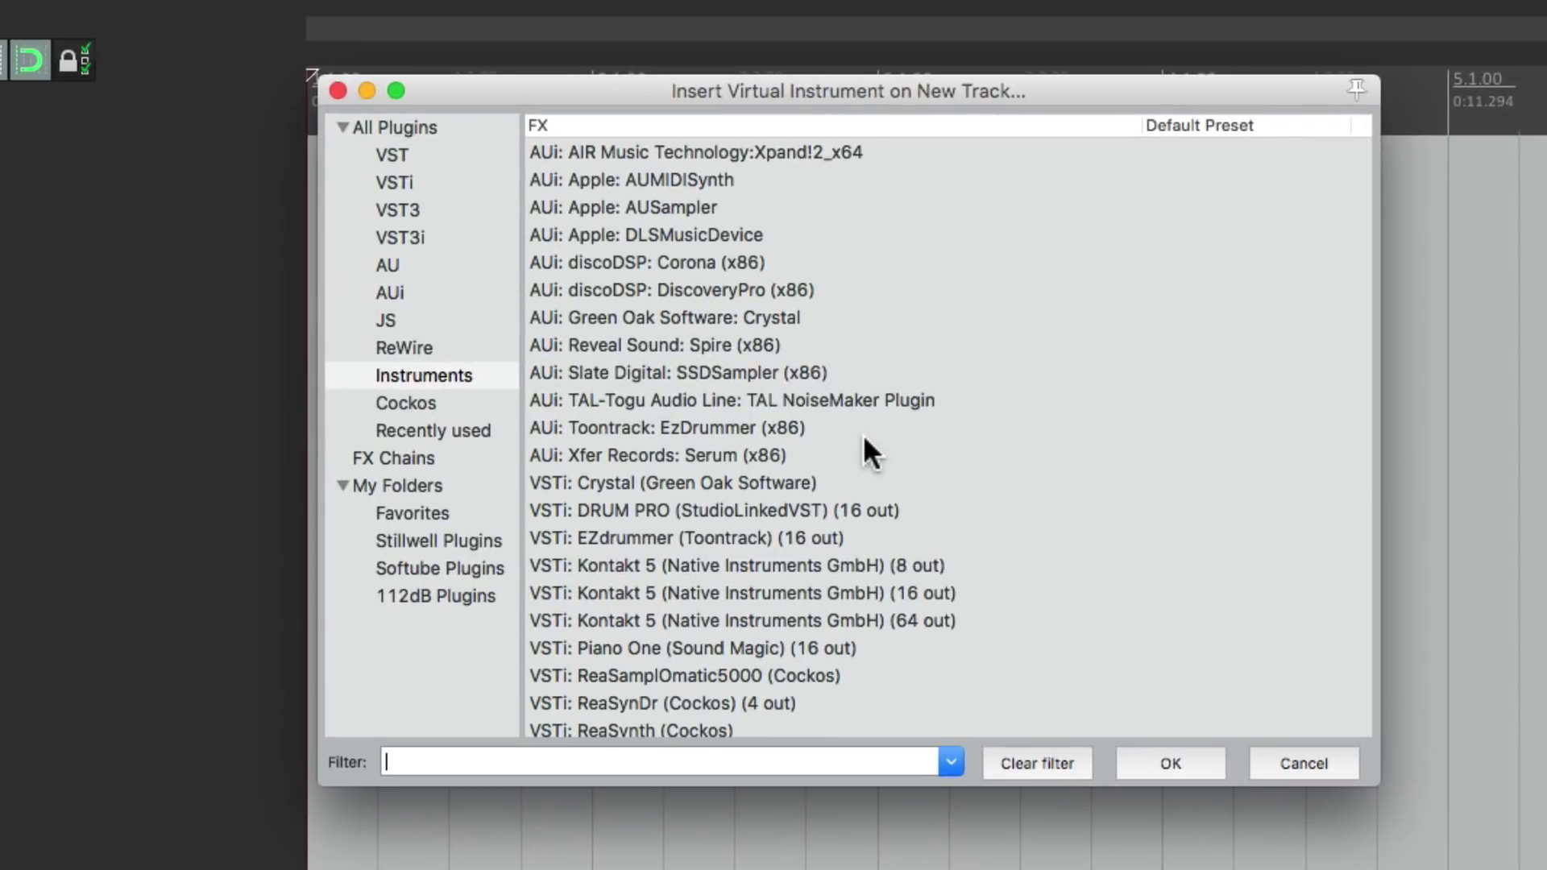
pyautogui.scroll(-1, 864, 438)
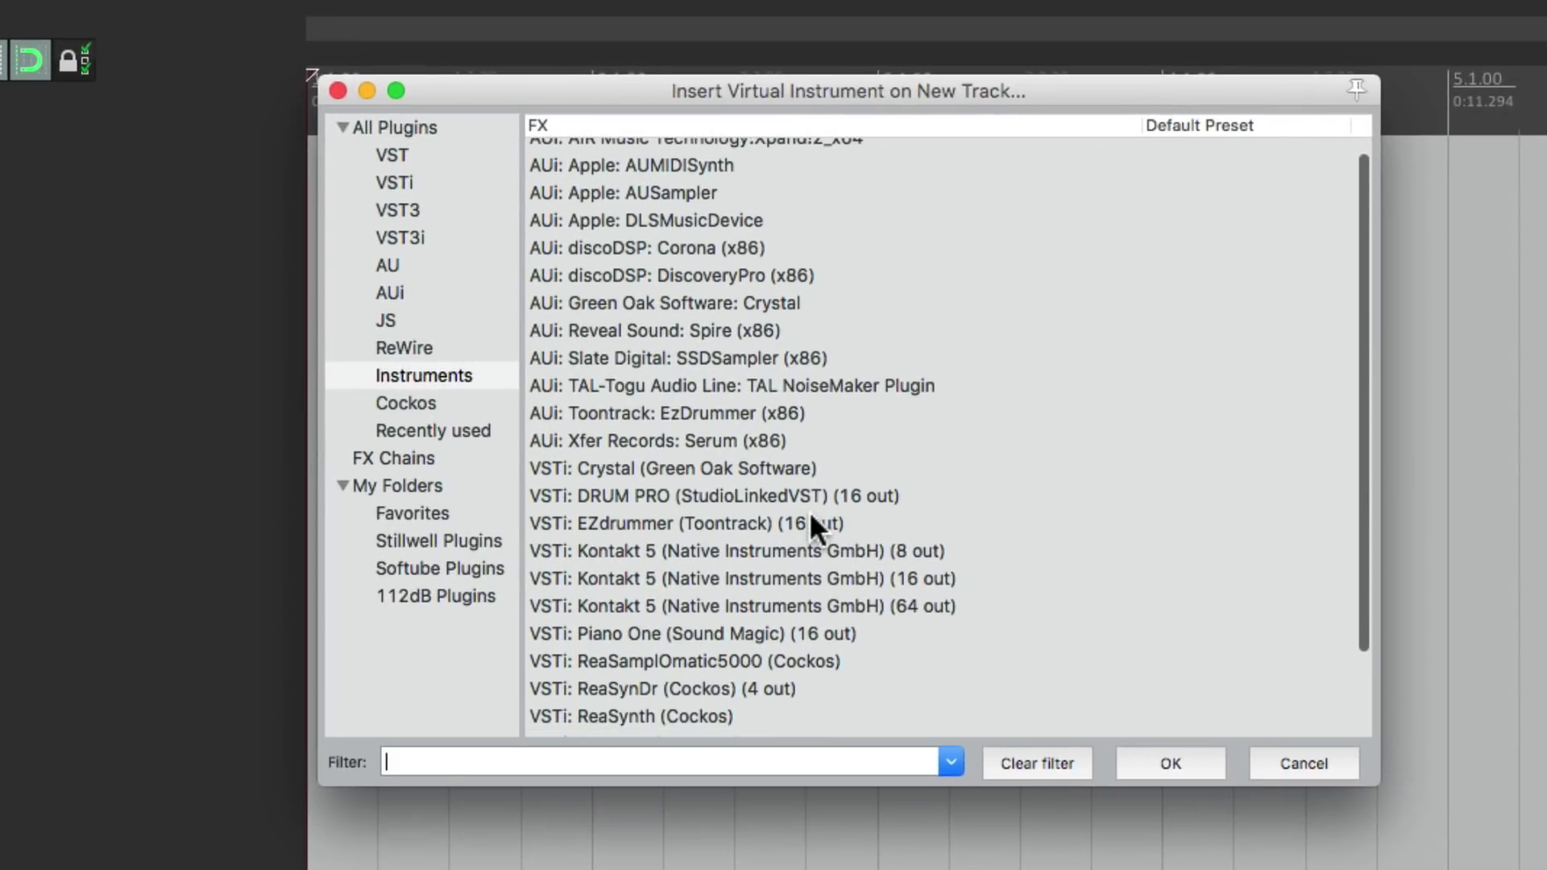
pyautogui.doubleClick(743, 493)
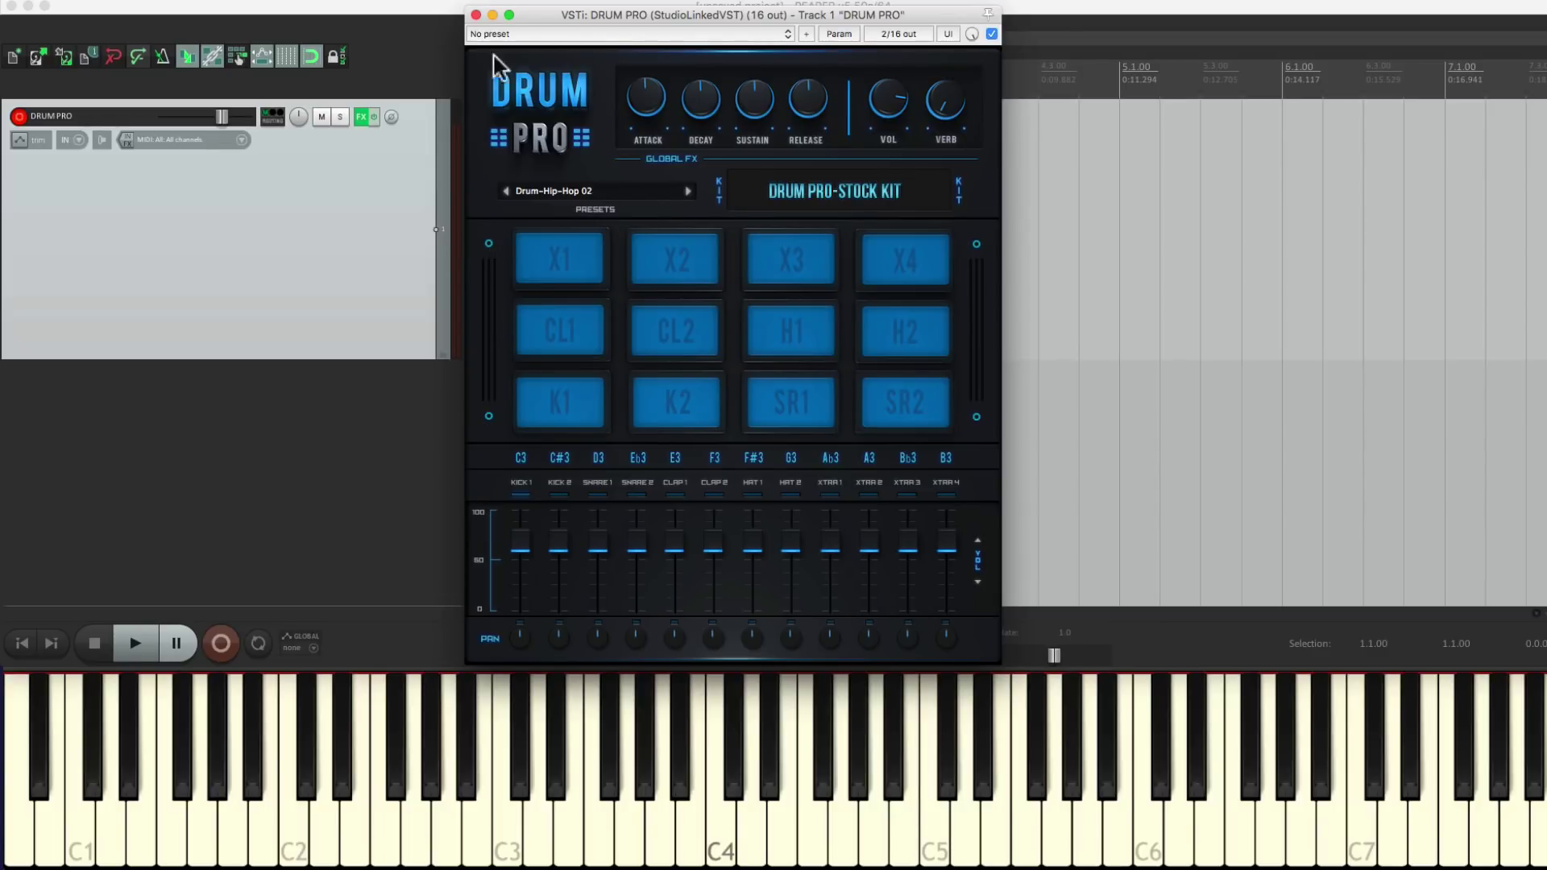
# Step: Close the plugin window, turn on the metronome, and record a drum part on DRUM PRO
pyautogui.click(476, 15)
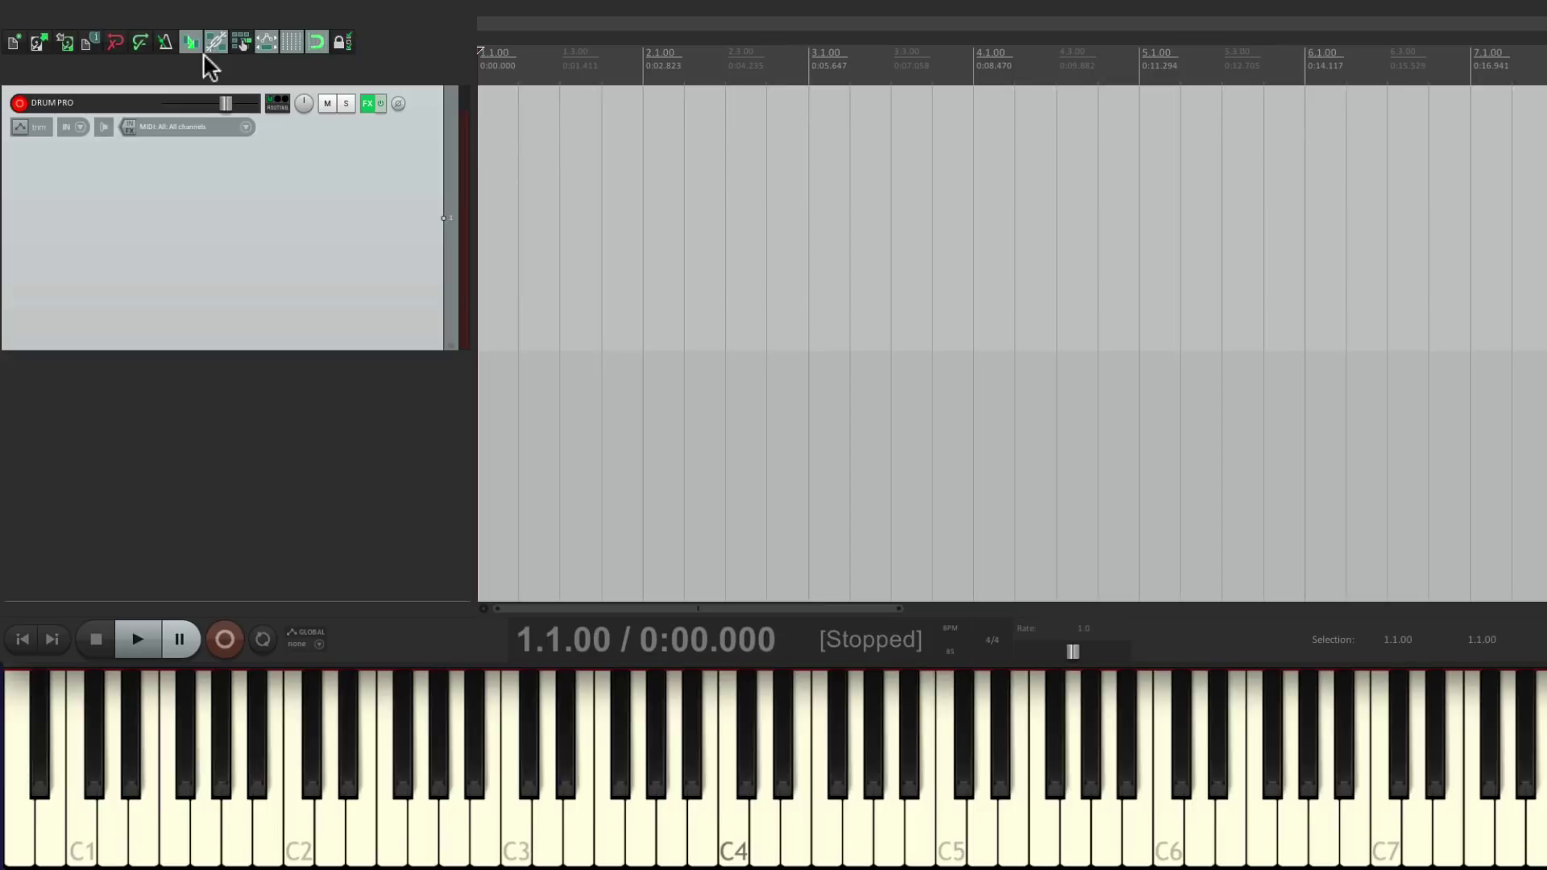
pyautogui.click(173, 47)
pyautogui.hotkey('ctrl', 'r')
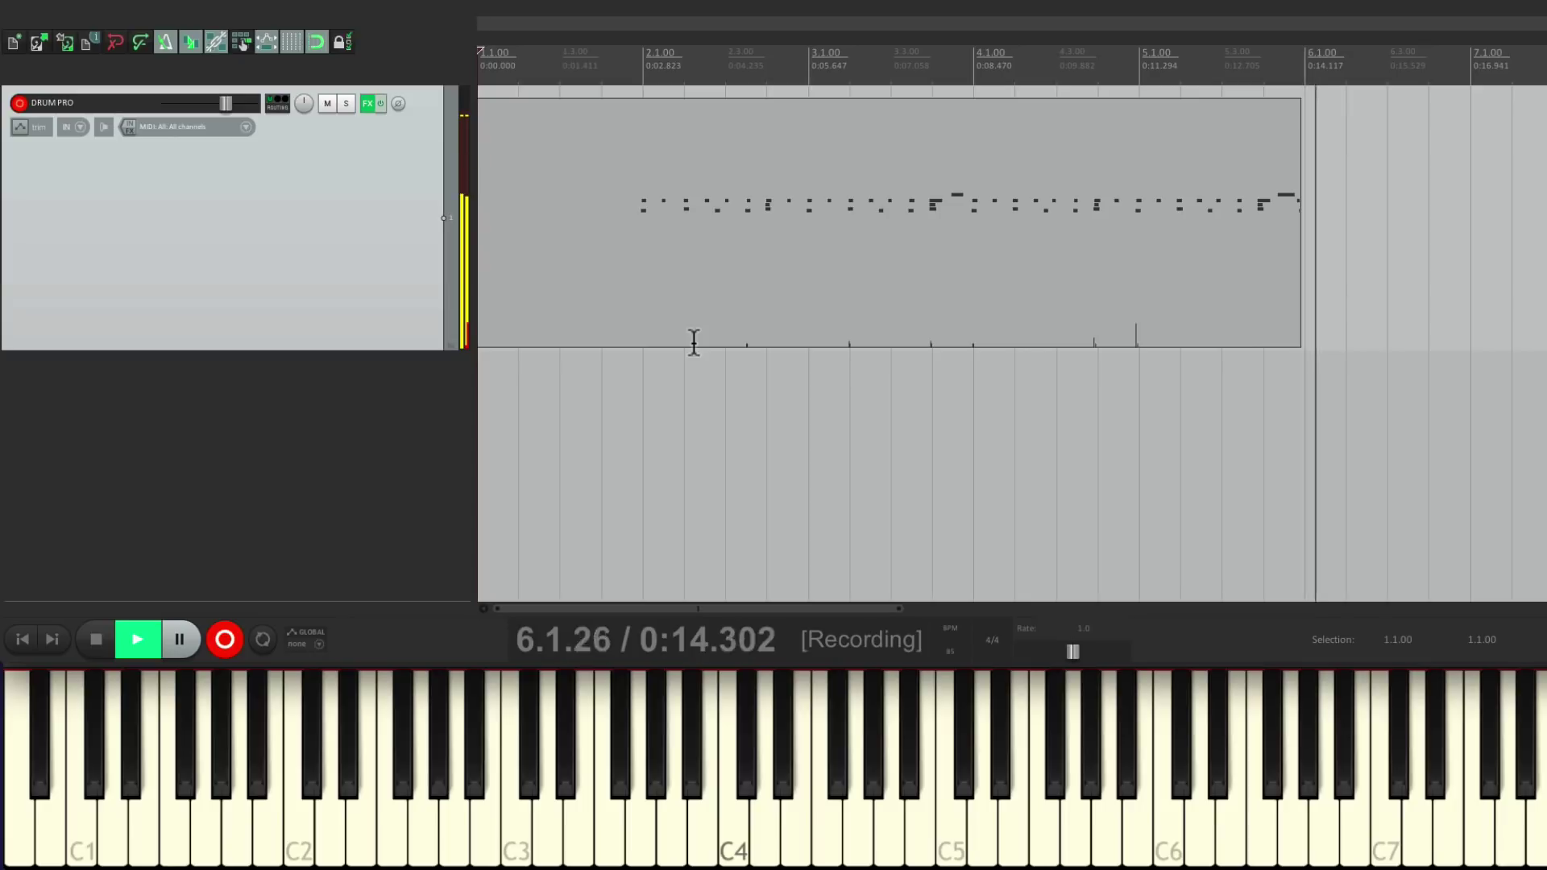
pyautogui.press('space')
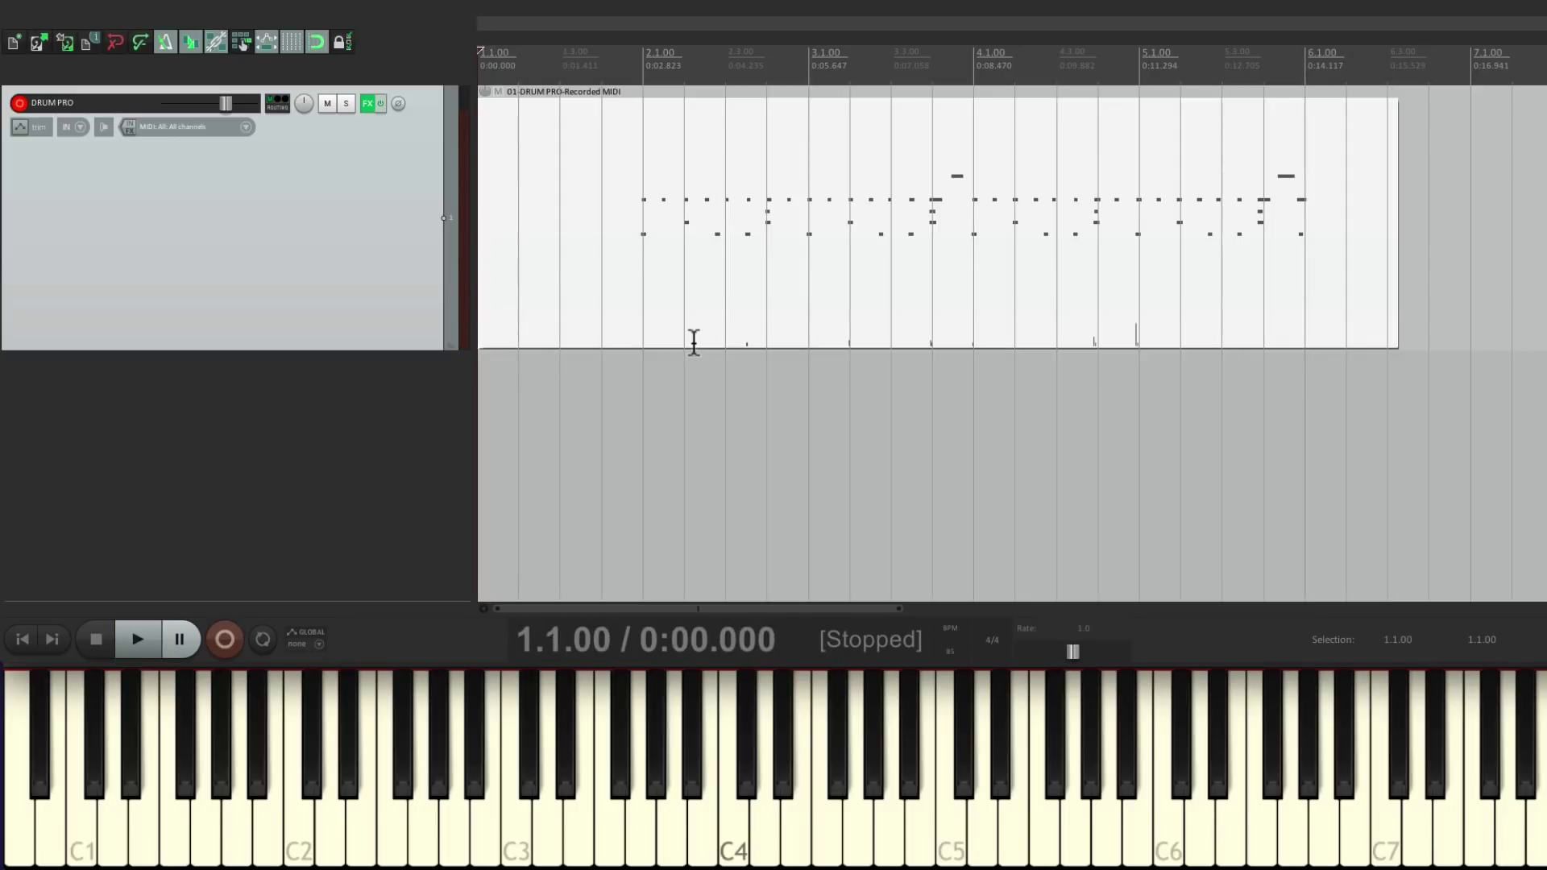
pyautogui.doubleClick(693, 166)
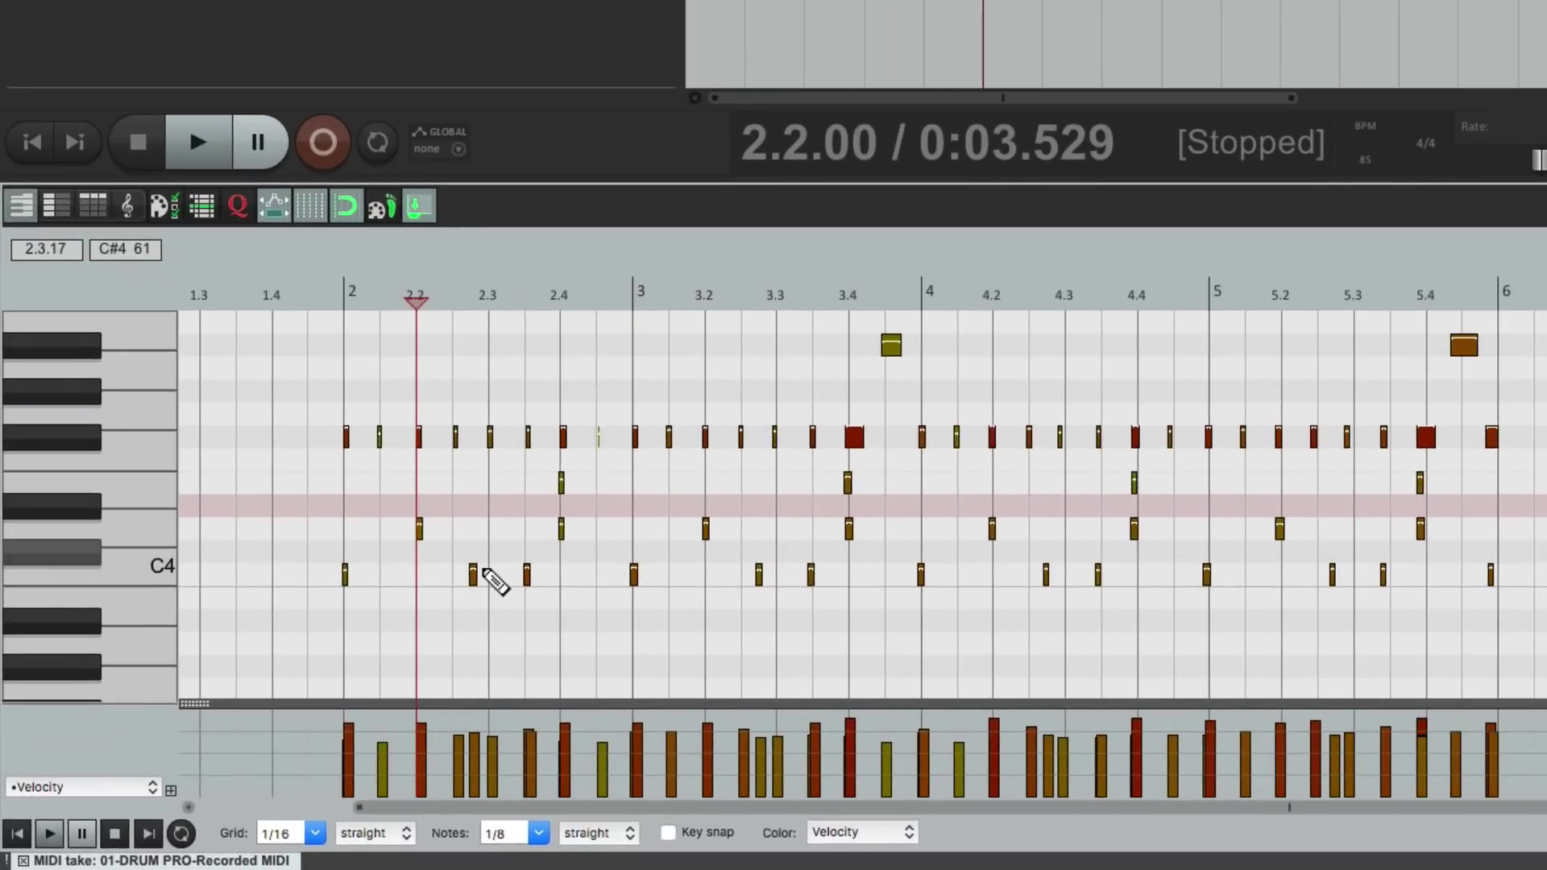
pyautogui.scroll(1, 490, 580)
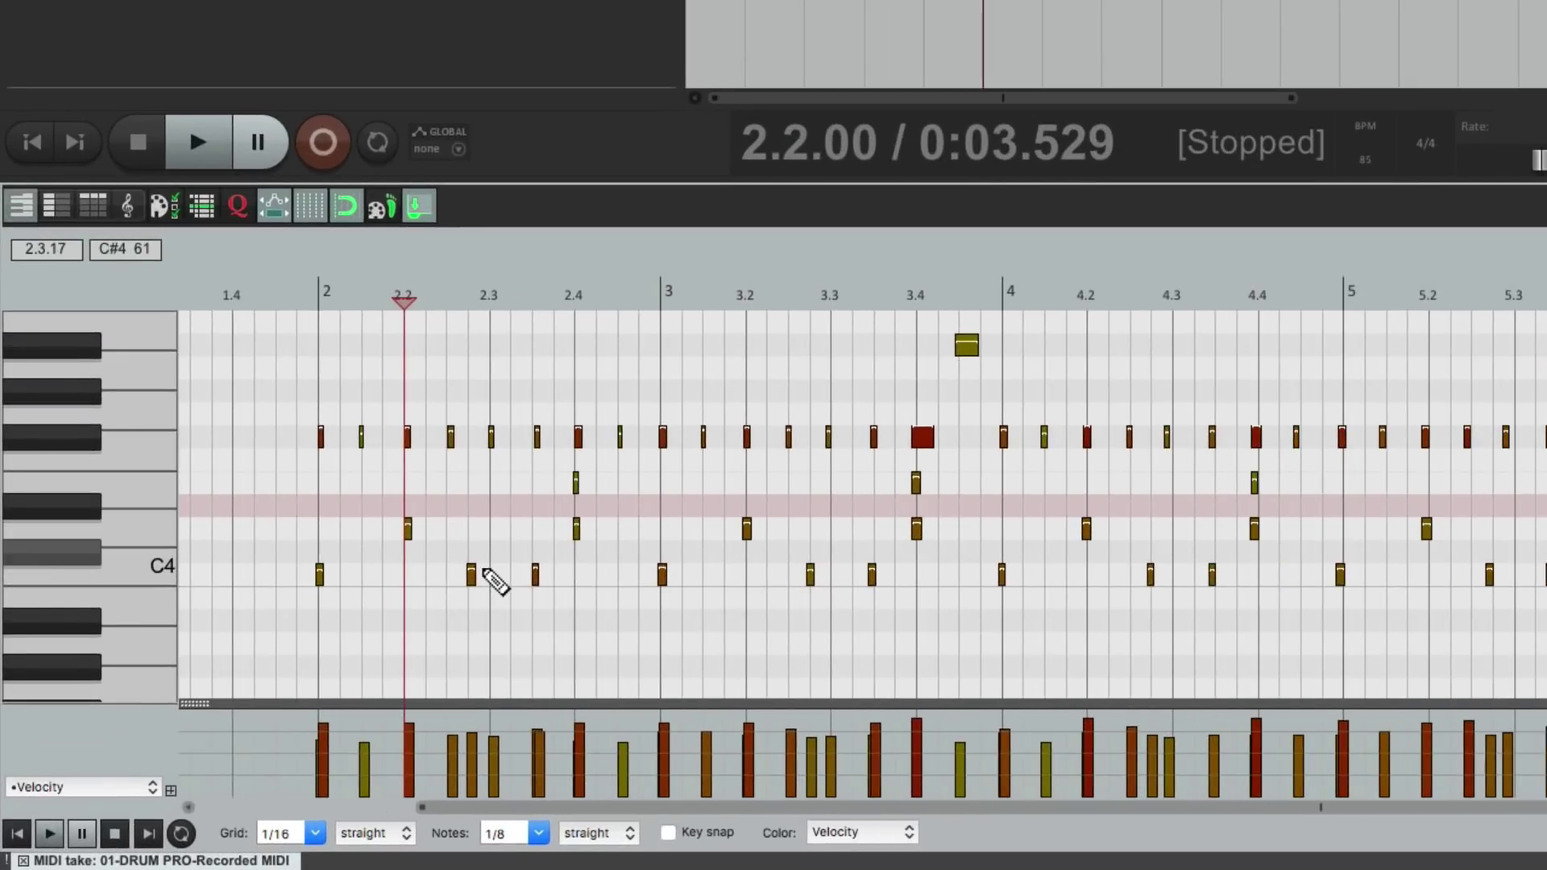
pyautogui.click(161, 572)
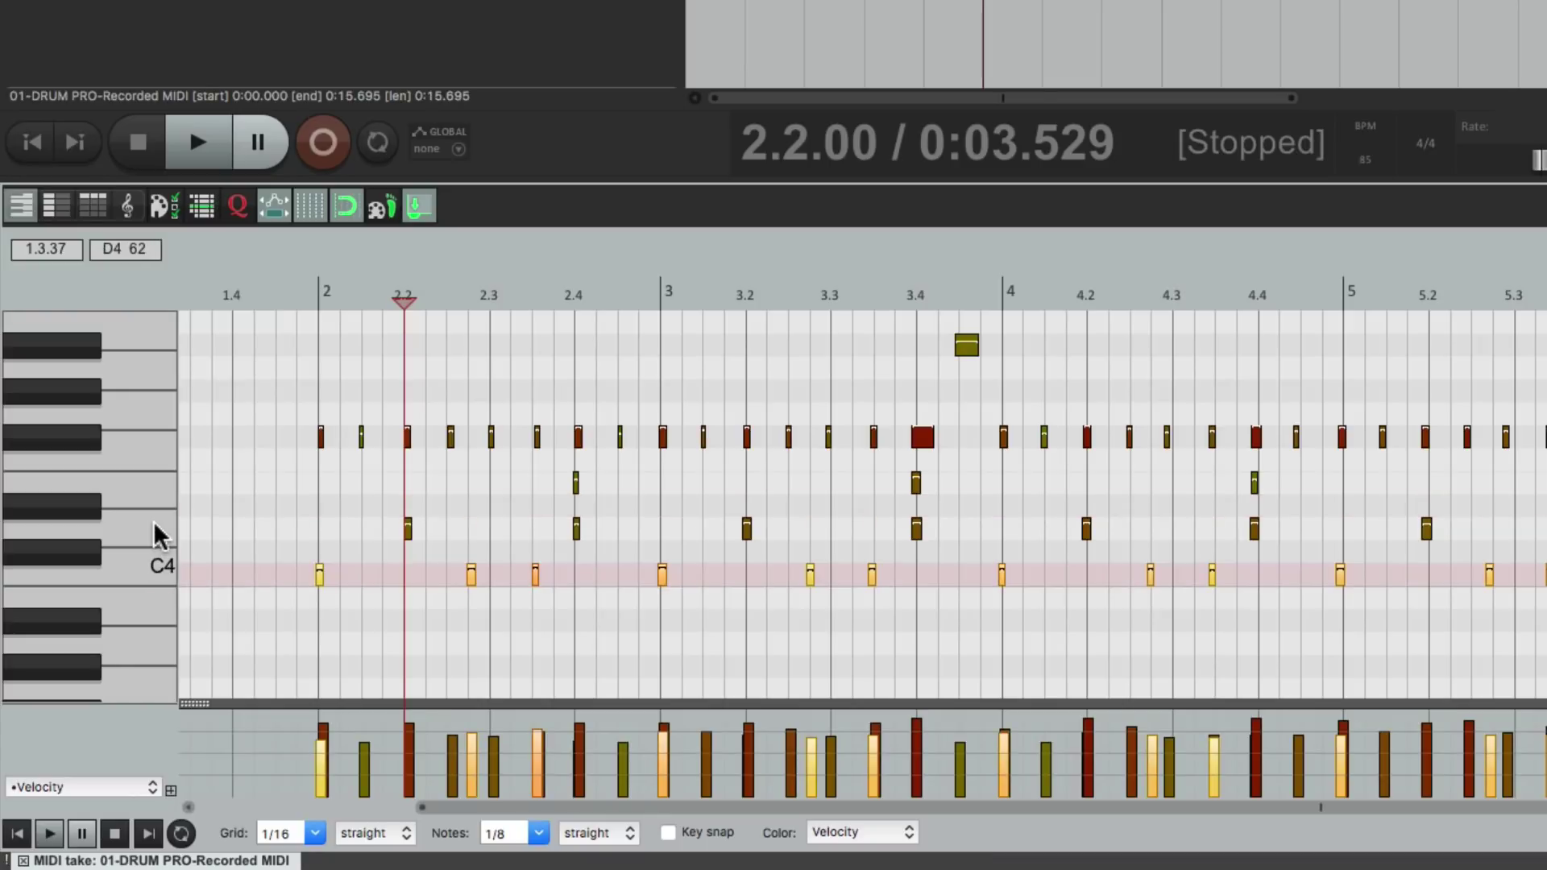
pyautogui.click(155, 528)
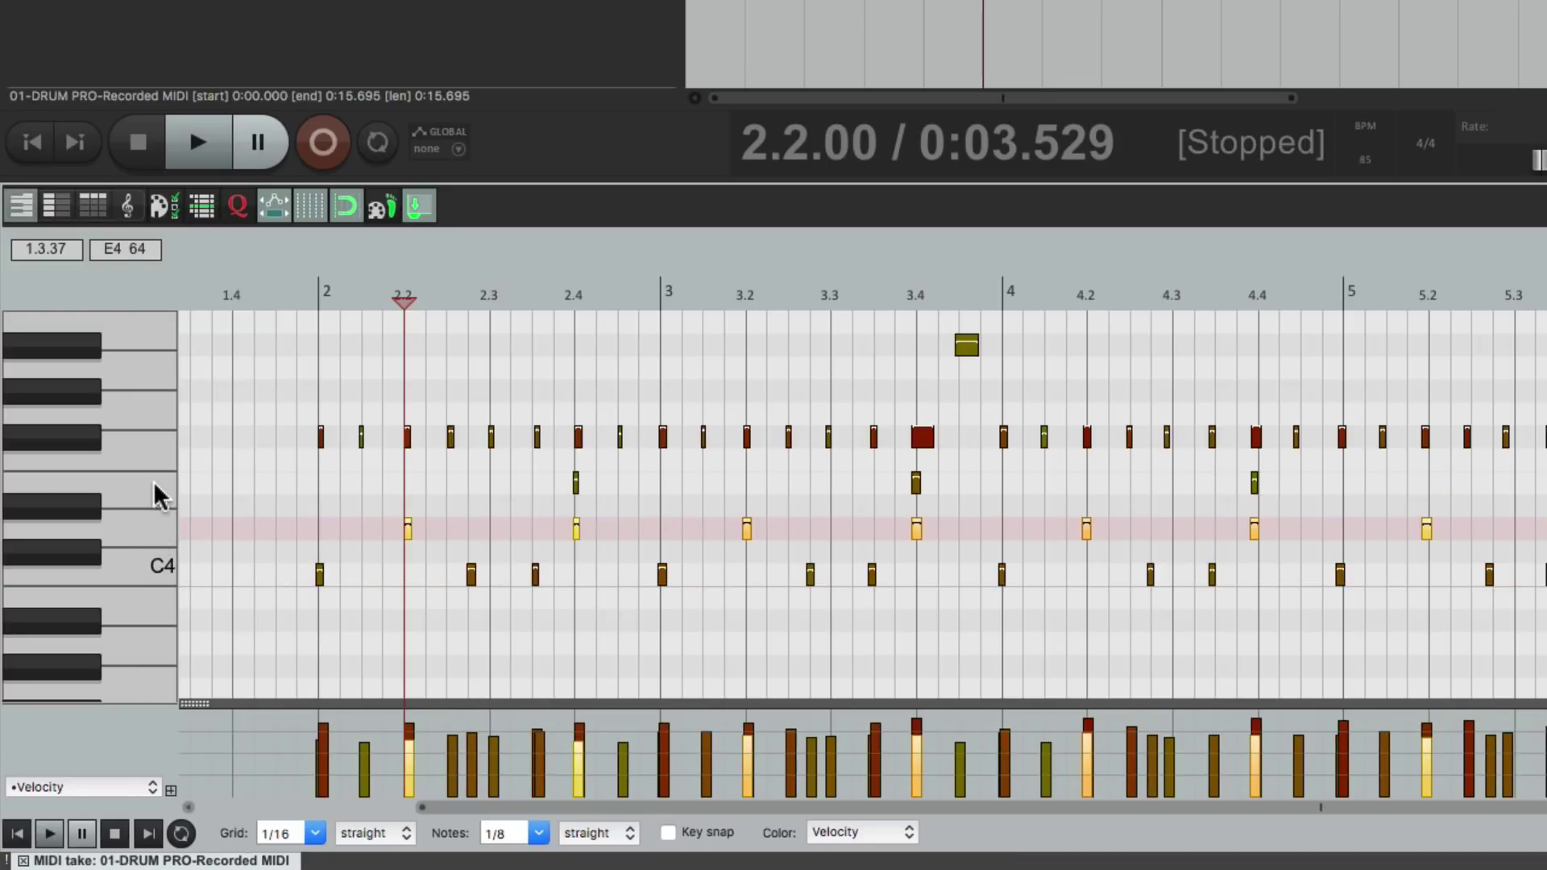
pyautogui.click(156, 493)
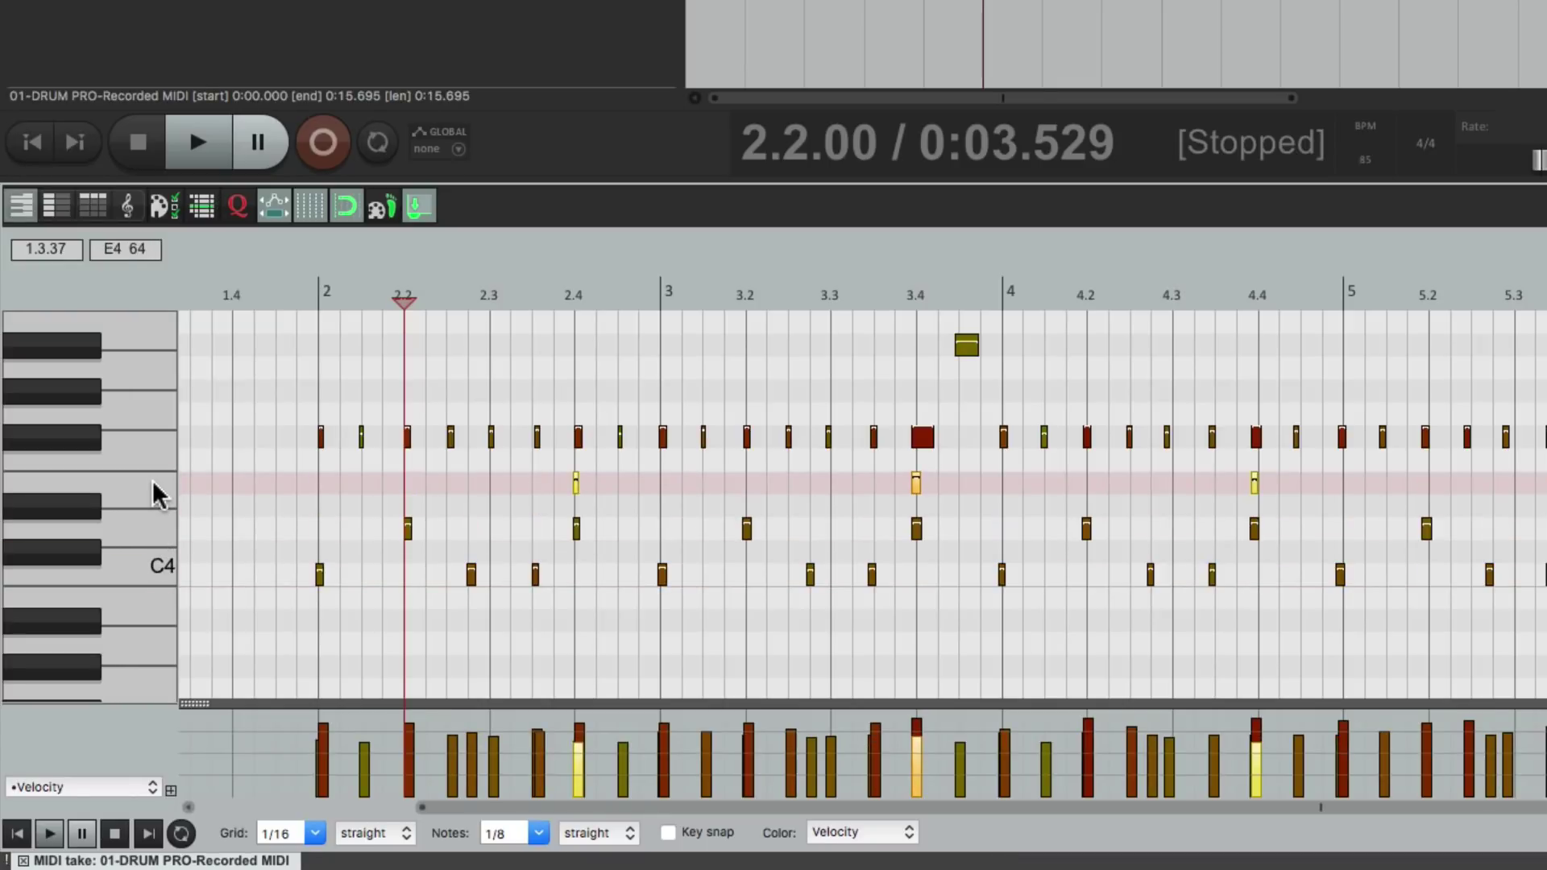
pyautogui.click(99, 445)
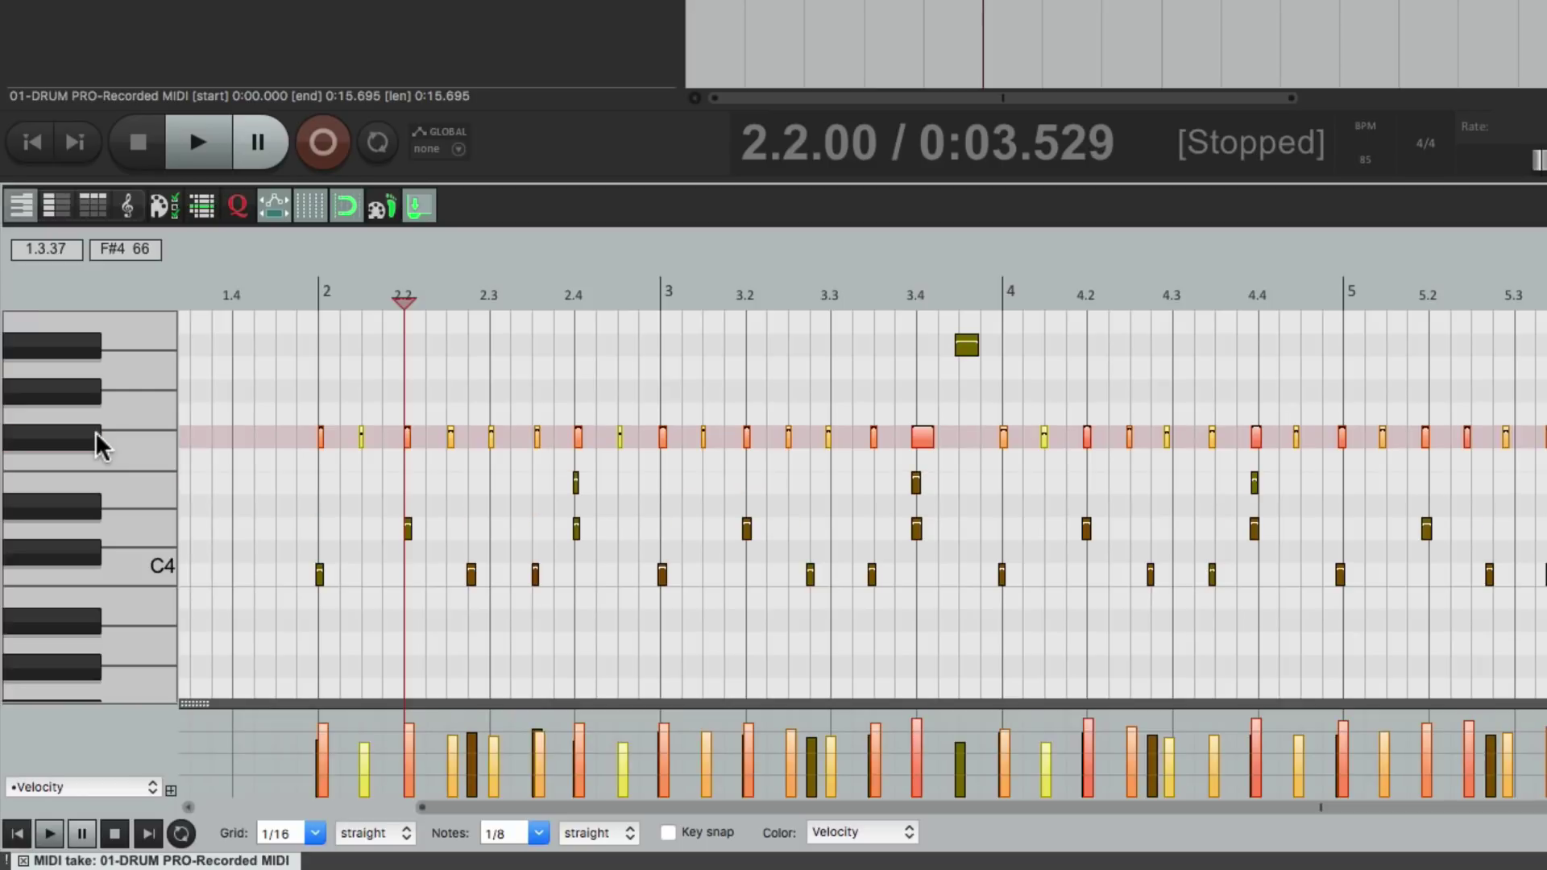
pyautogui.click(92, 352)
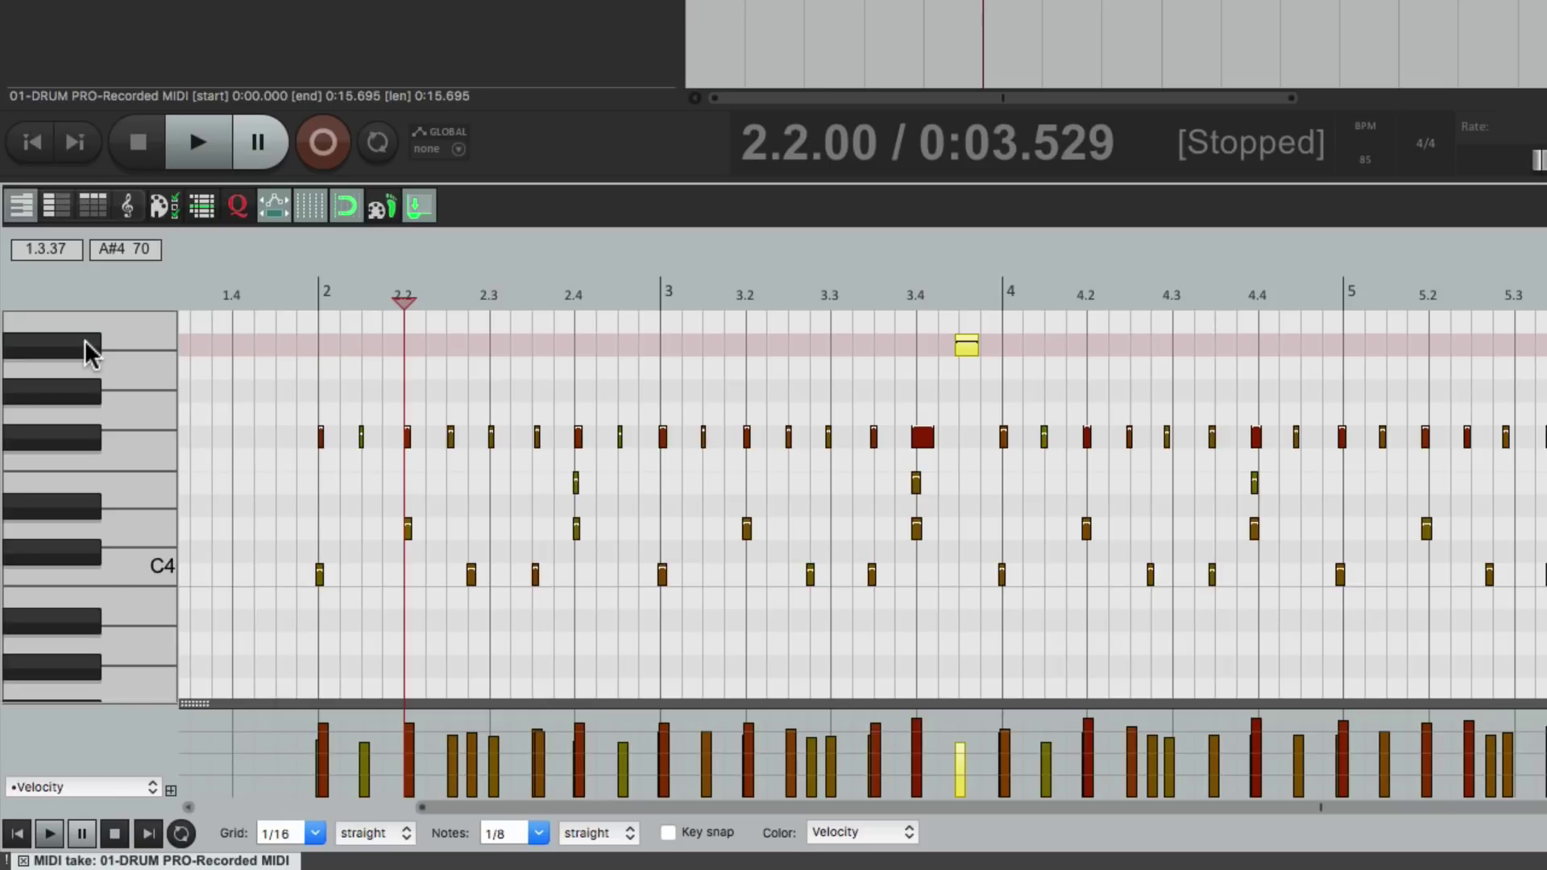
pyautogui.scroll(3, 270, 655)
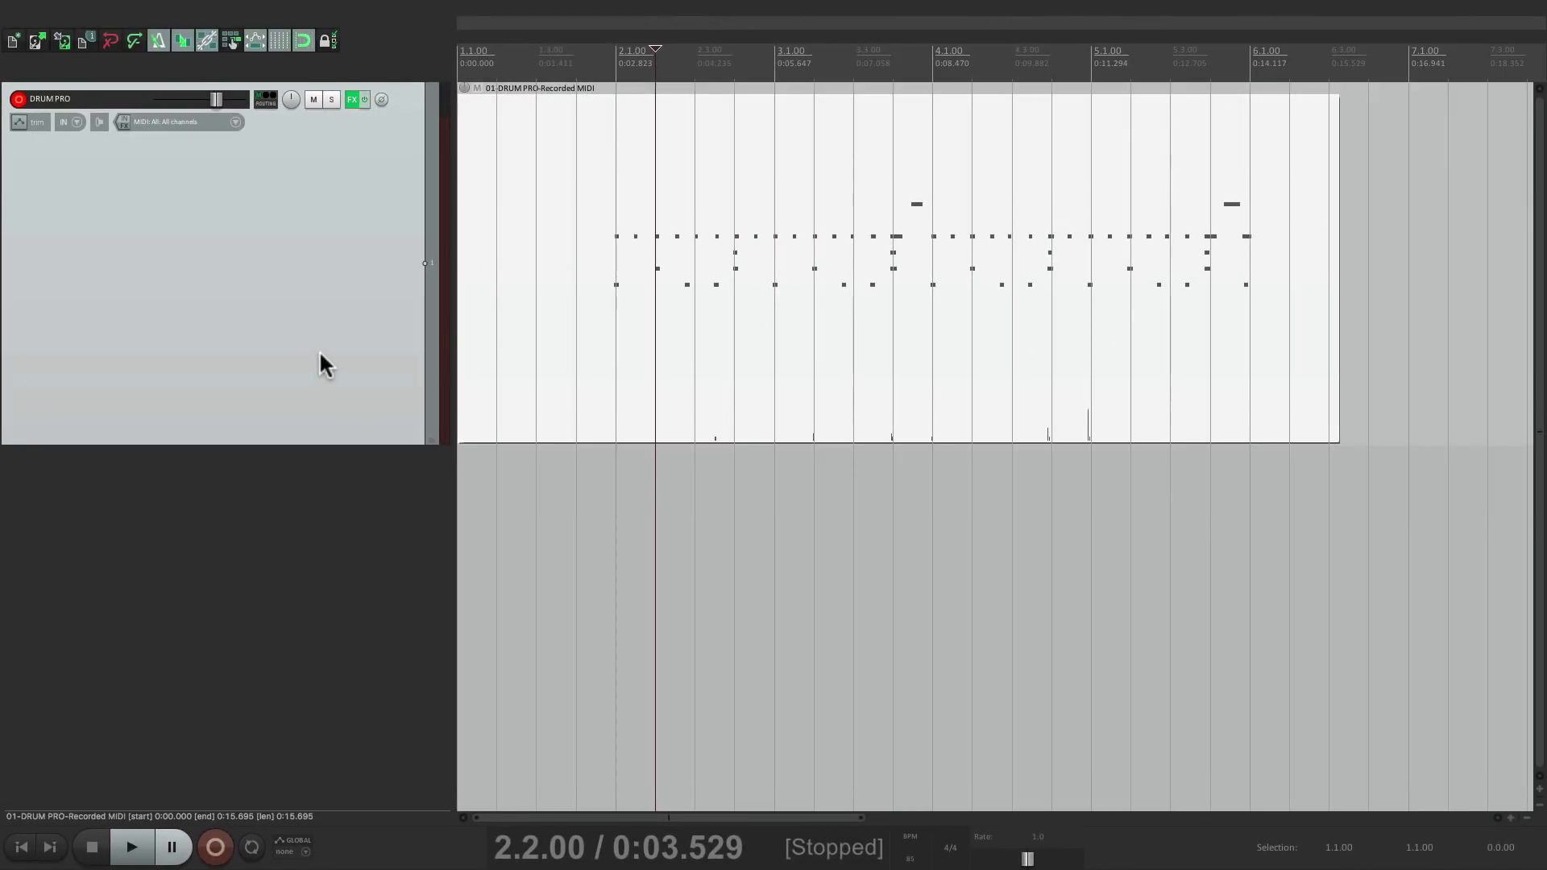
# Step: Duplicate the DRUM PRO track, nest and disarm the copy, and mute the original MIDI item
pyautogui.rightClick(319, 350)
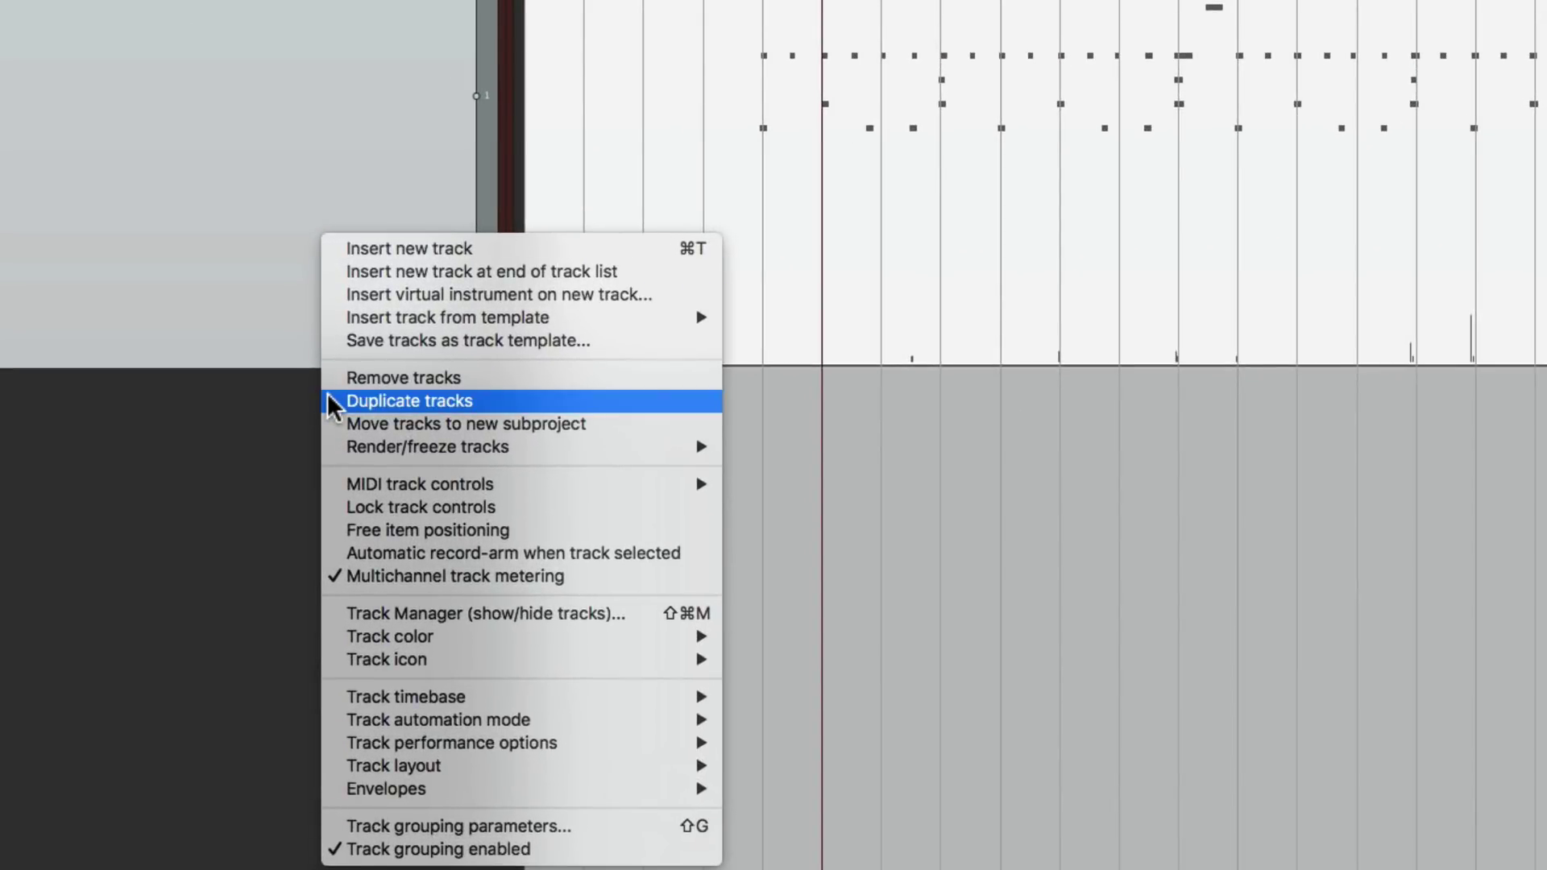
pyautogui.click(332, 403)
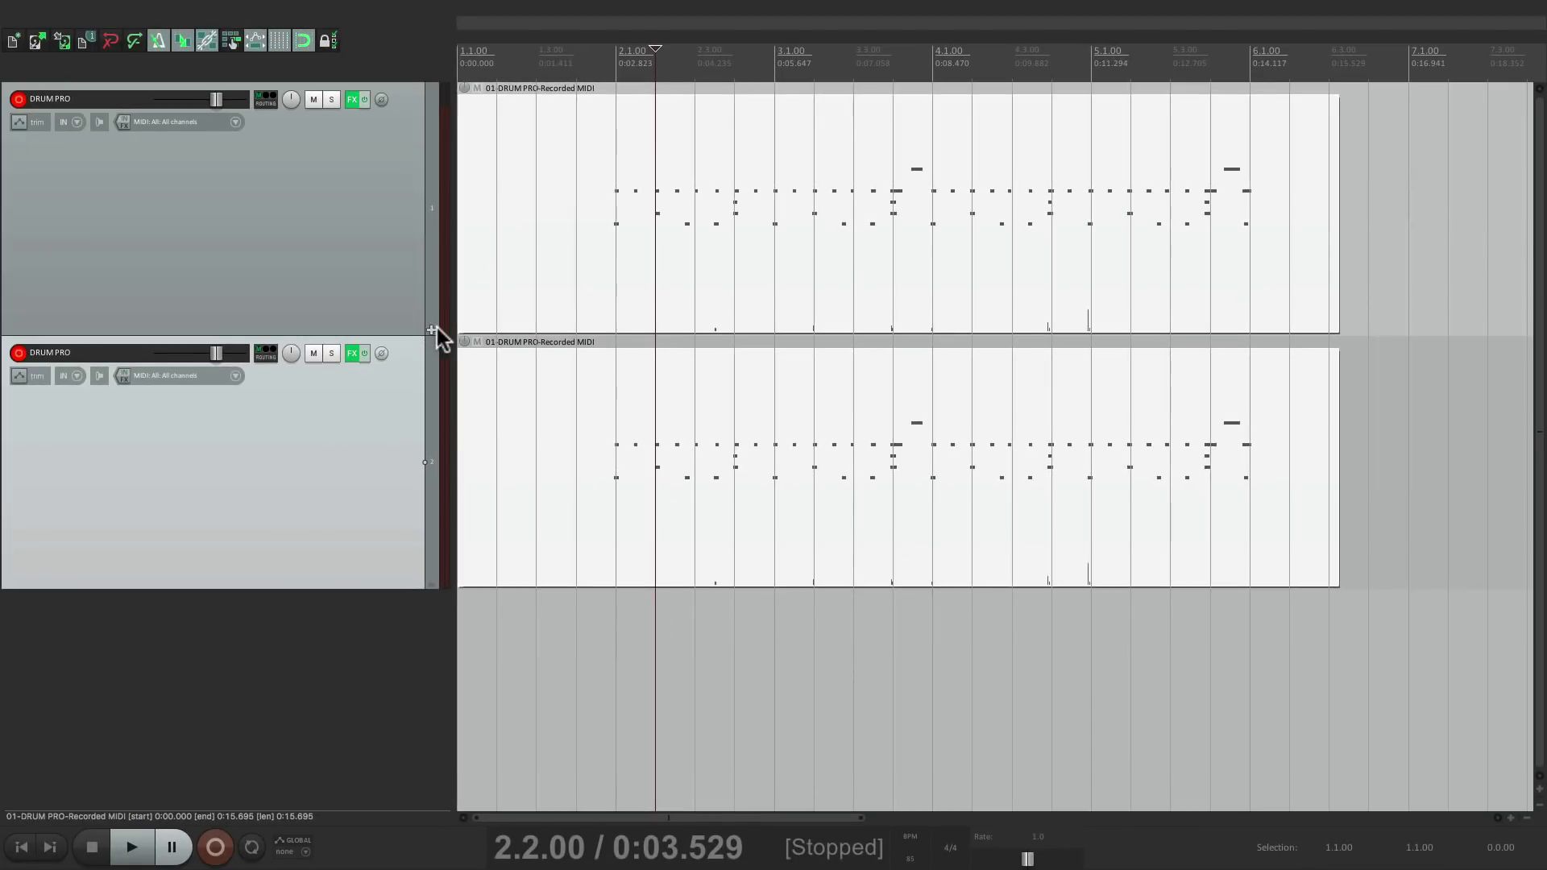
pyautogui.click(432, 331)
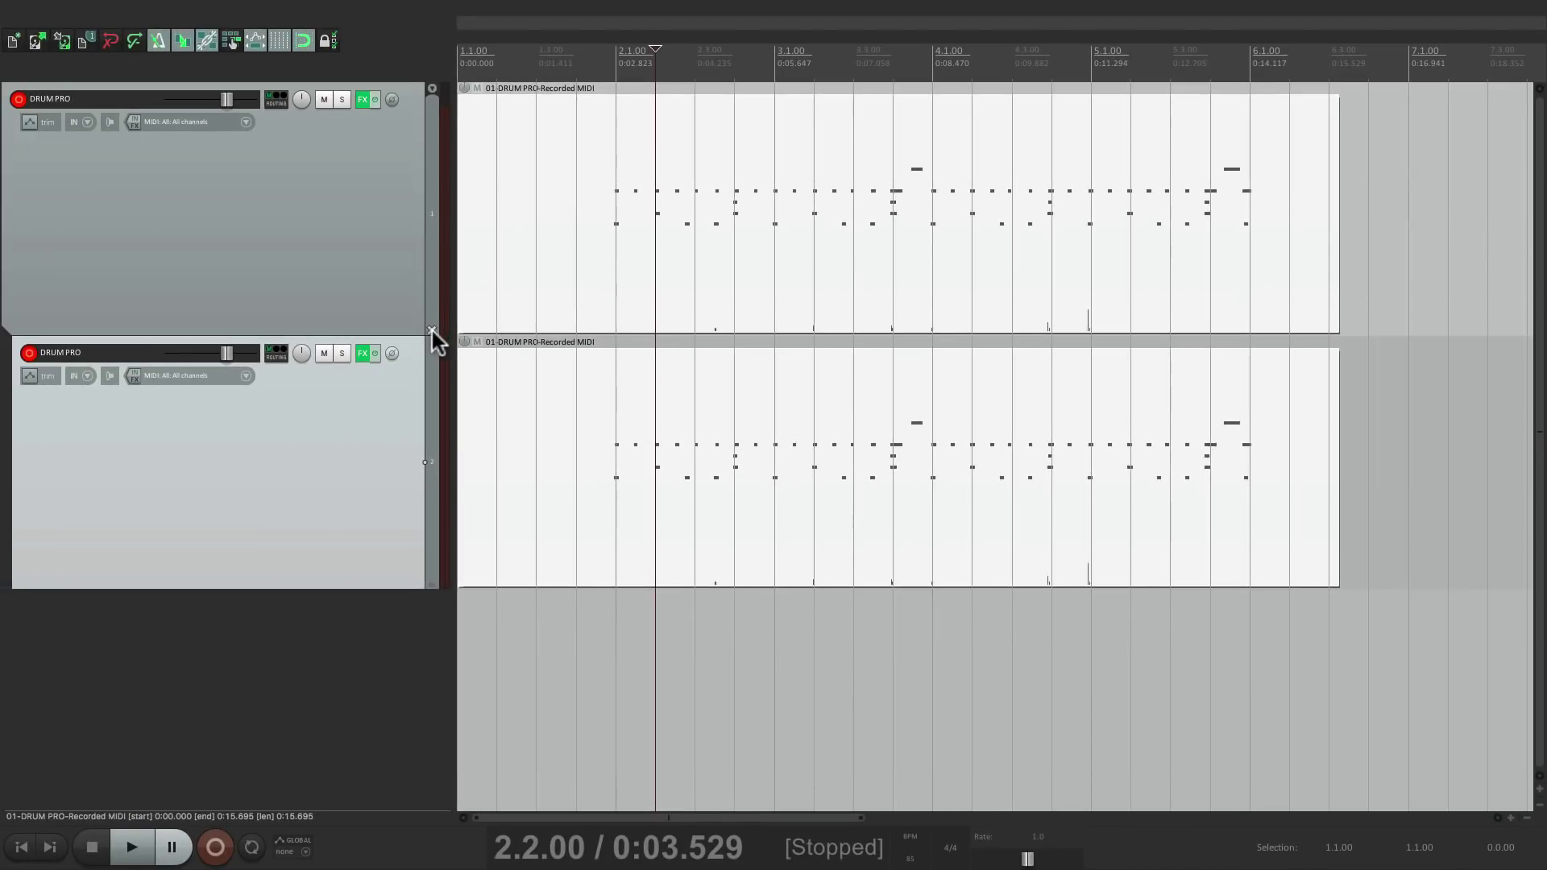
pyautogui.click(29, 353)
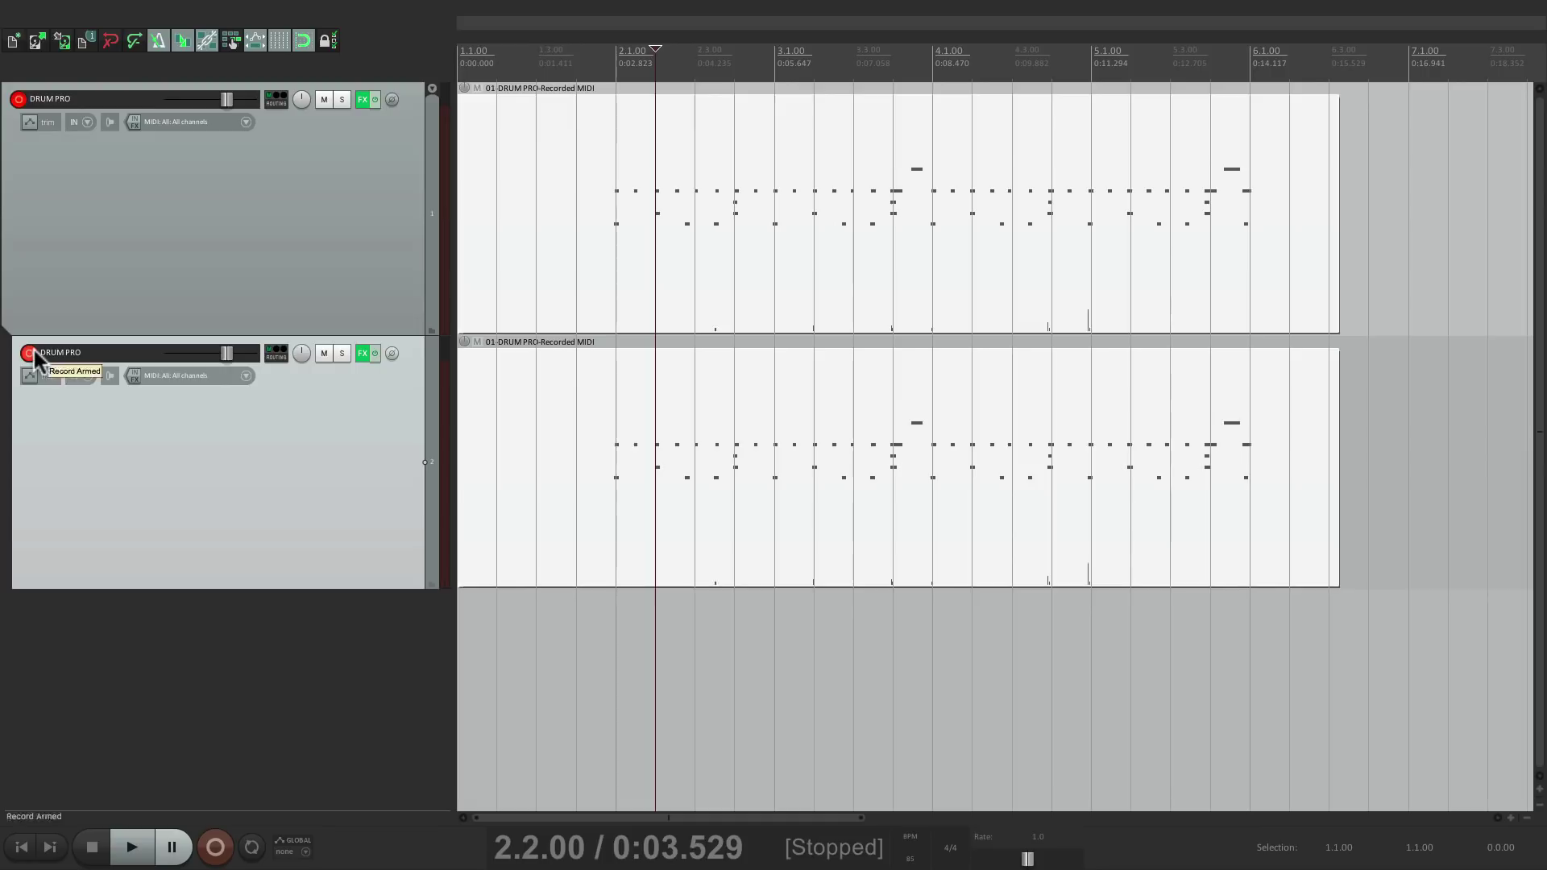
pyautogui.click(478, 87)
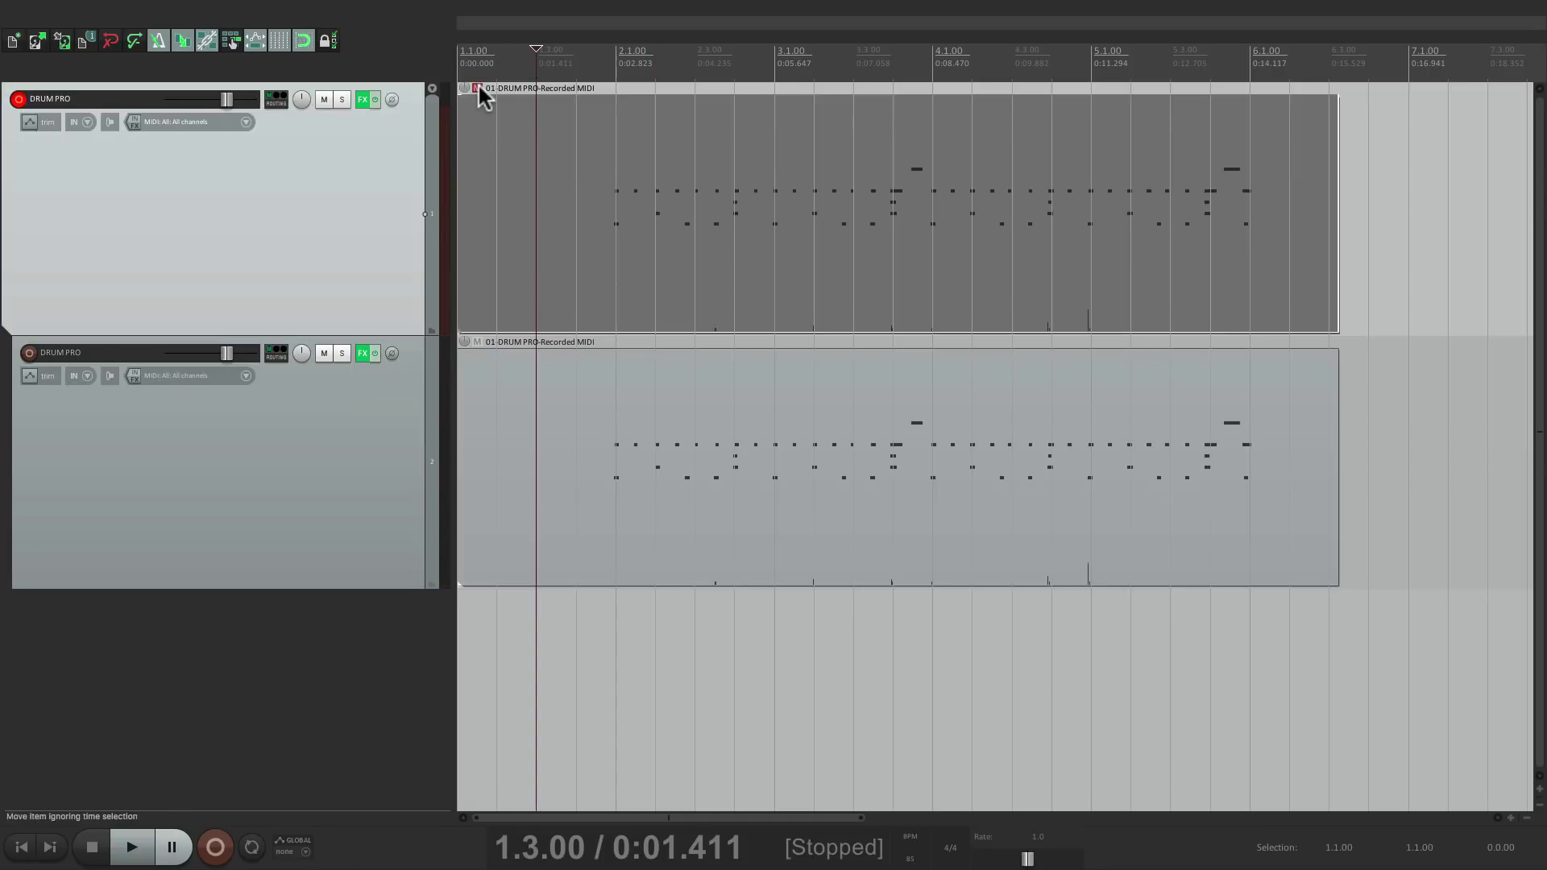
# Step: Delete the D4, E4, F#4 and A#4 note rows from the duplicate's MIDI item
pyautogui.doubleClick(608, 393)
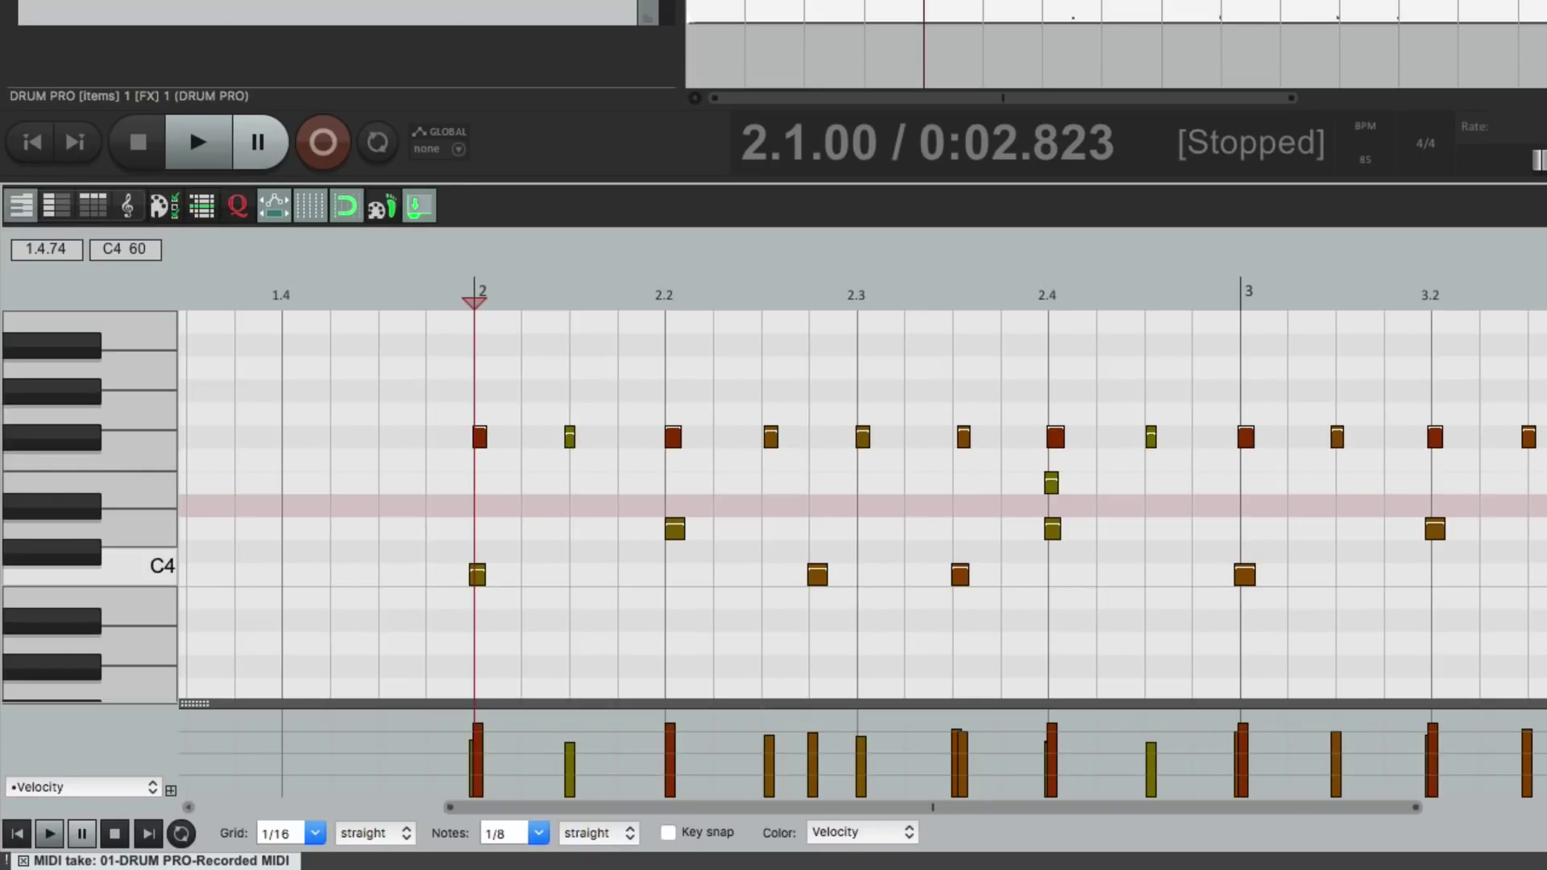
pyautogui.click(157, 536)
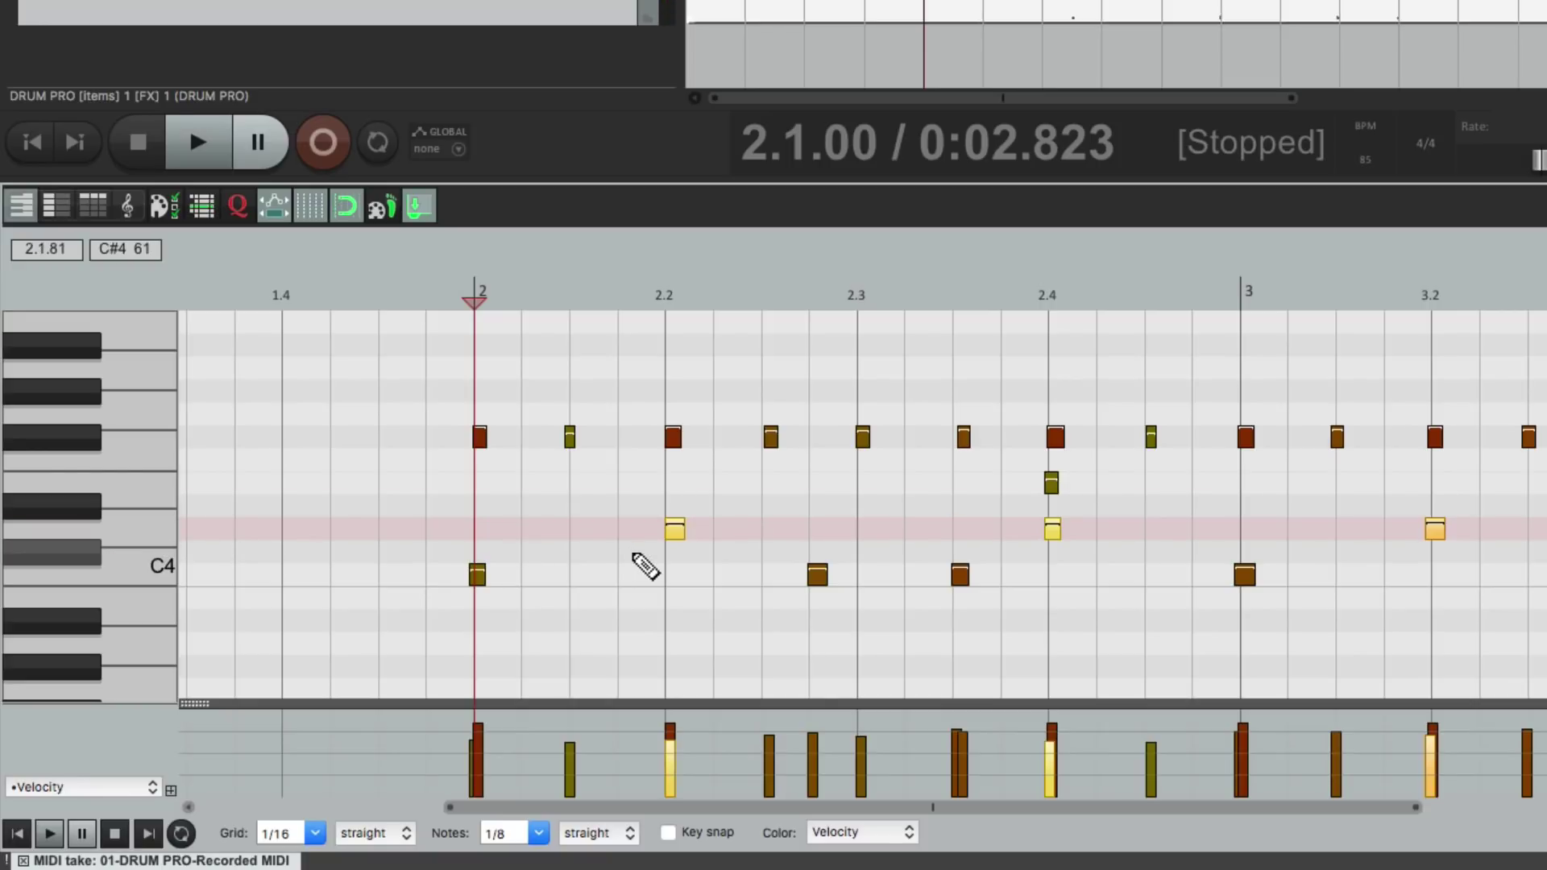
pyautogui.press('Delete')
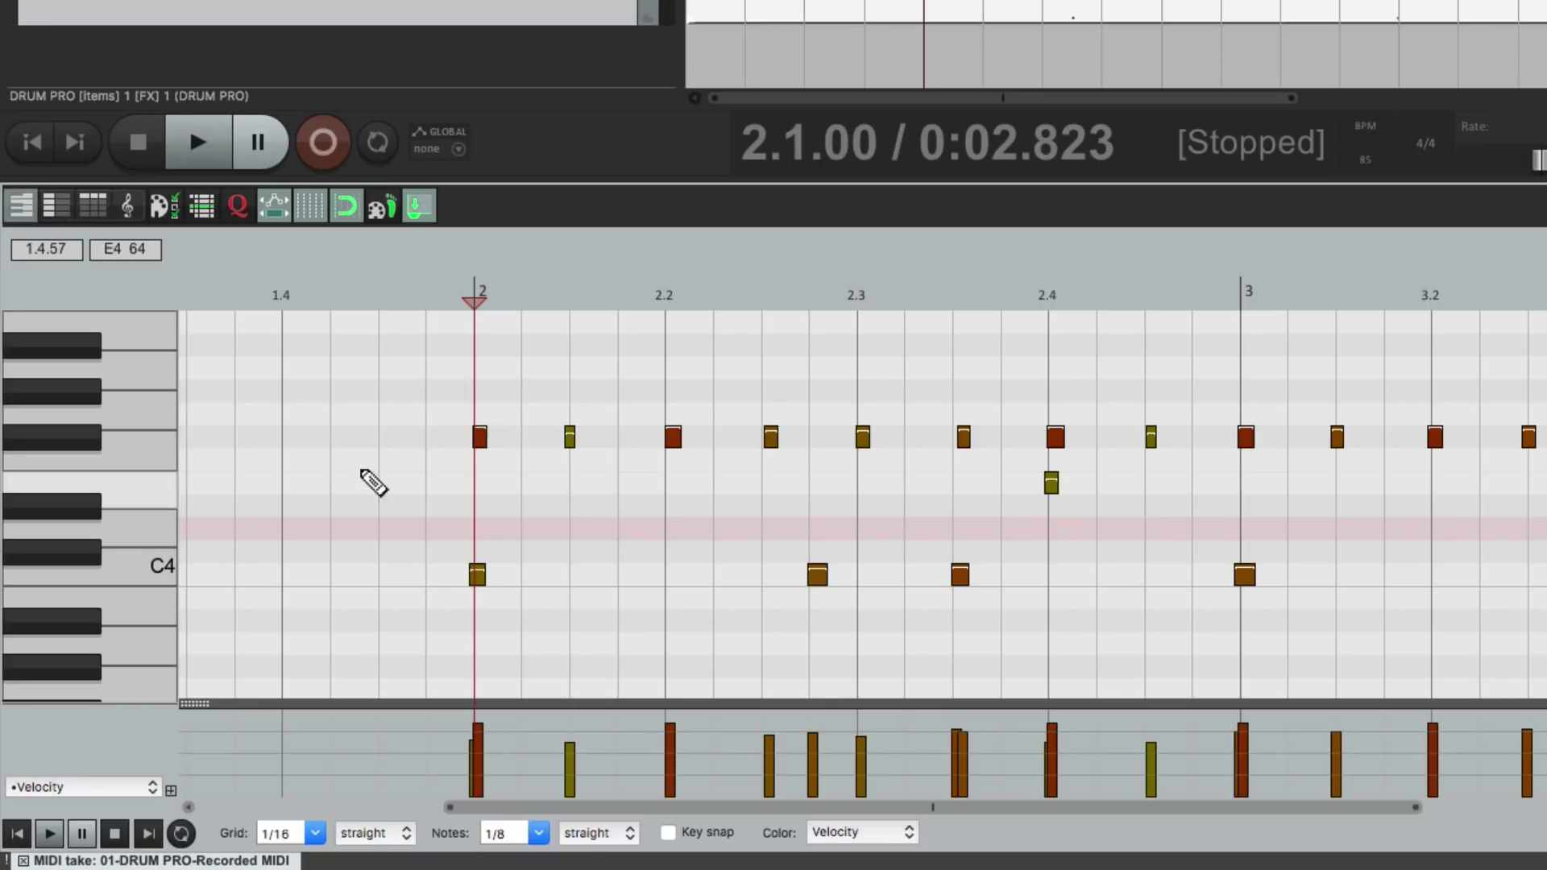
pyautogui.click(138, 488)
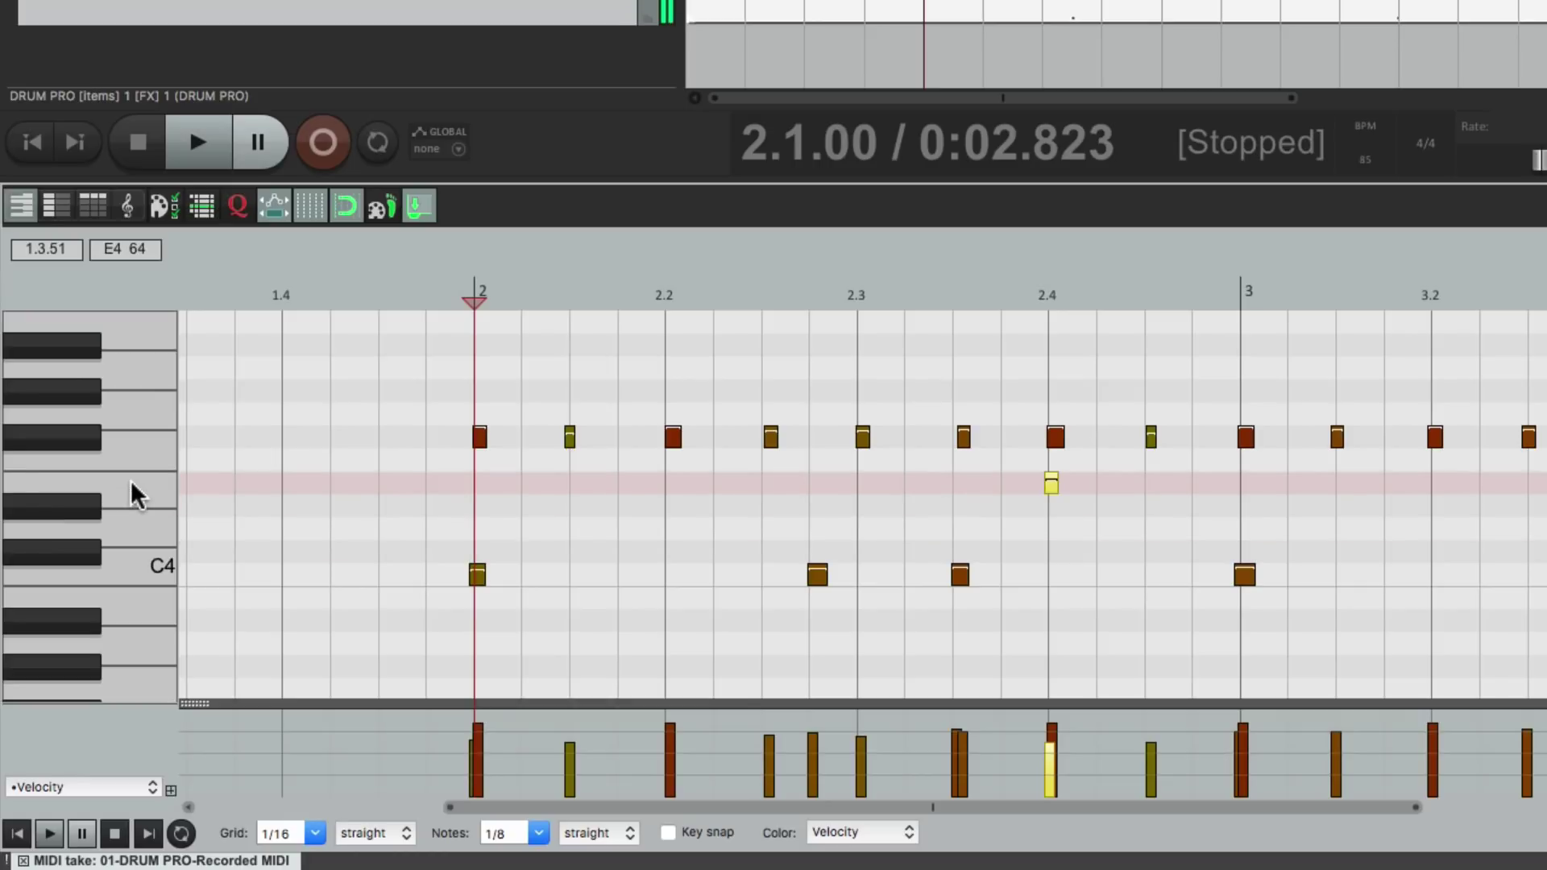
pyautogui.press('Delete')
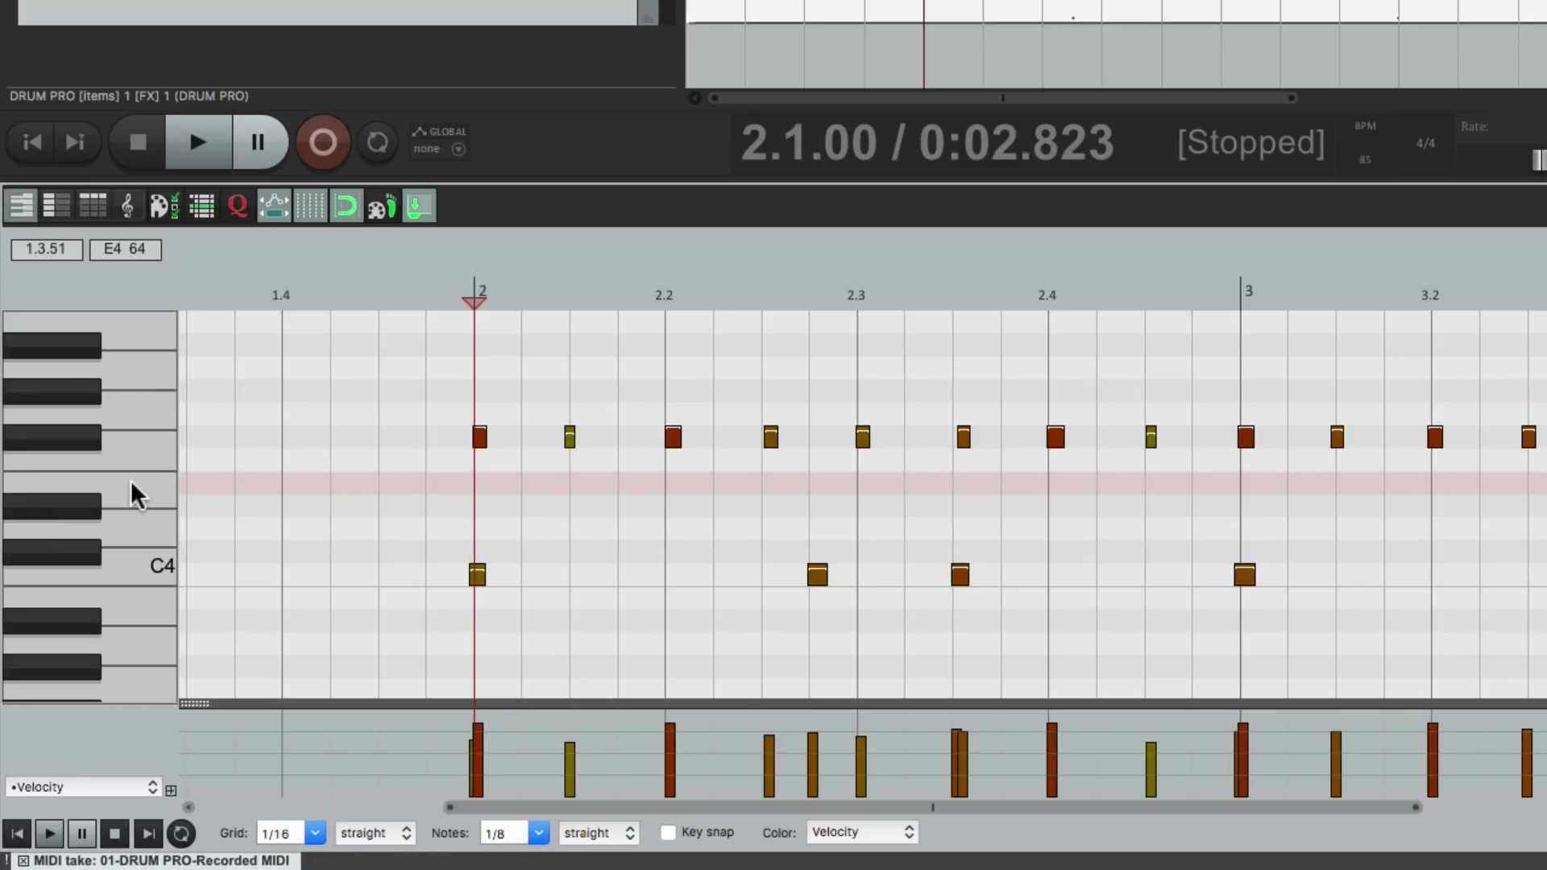
pyautogui.click(76, 438)
pyautogui.press('Delete')
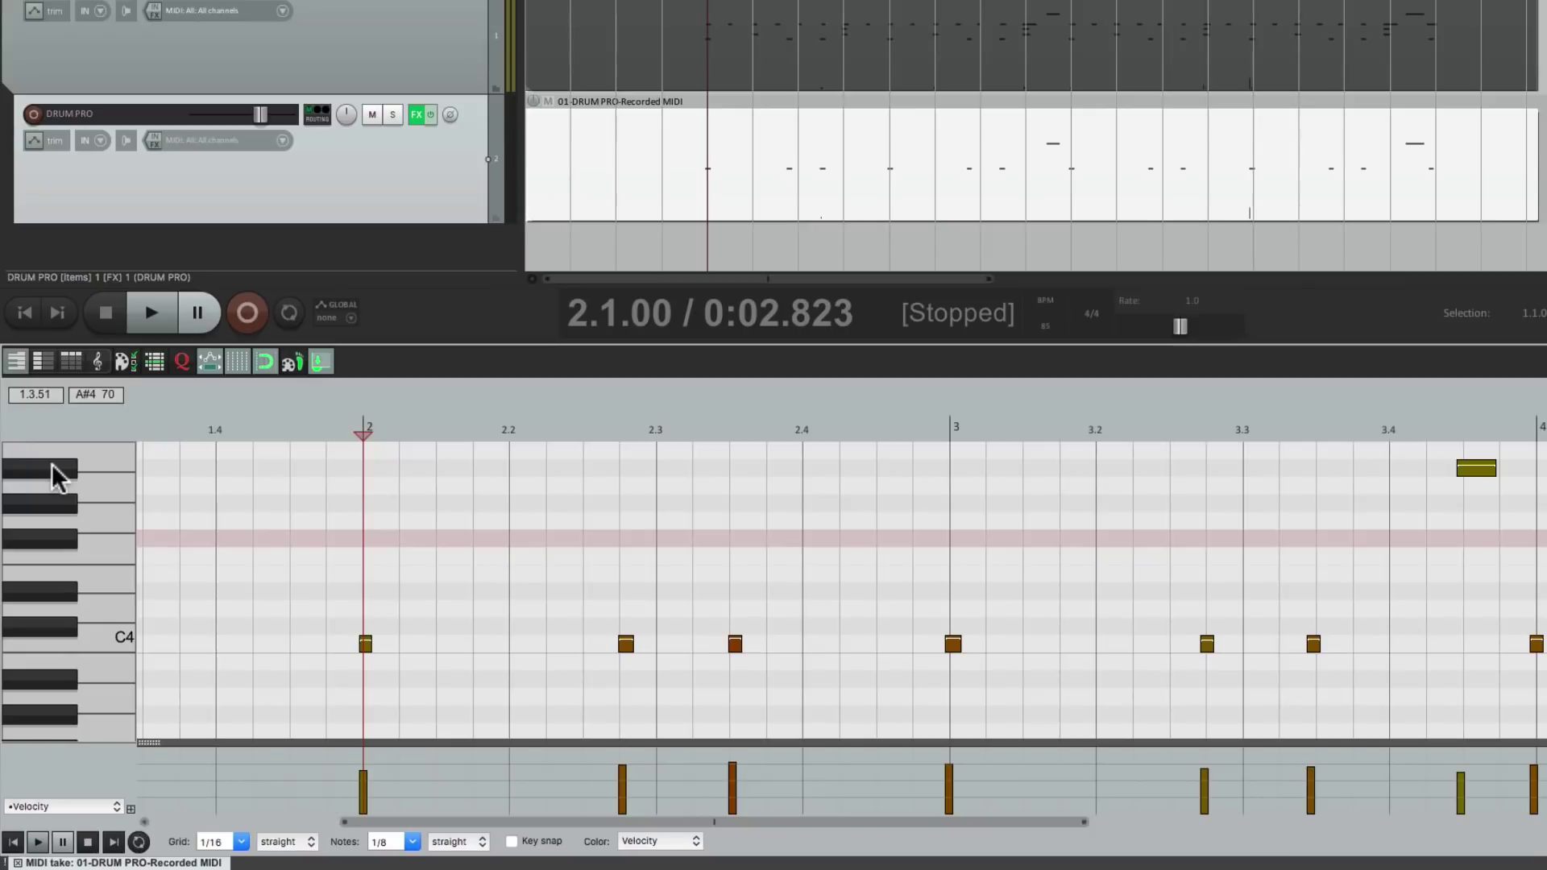
pyautogui.click(52, 467)
pyautogui.press('Delete')
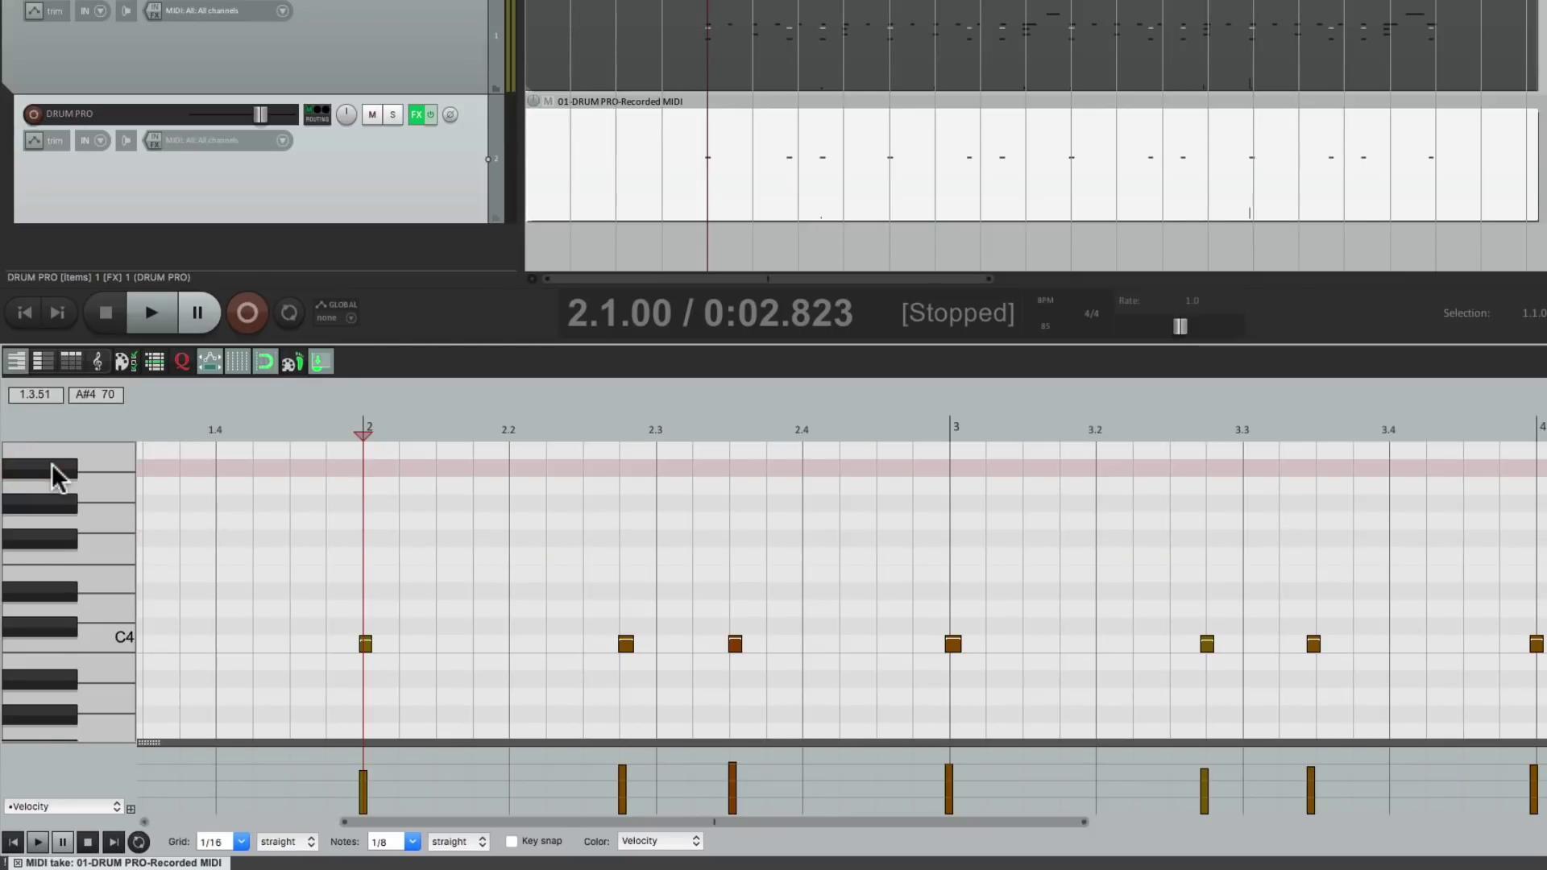
# Step: Close the MIDI editor and play the C4-only item from near bar 2
pyautogui.press('Escape')
pyautogui.click(620, 653)
pyautogui.press('space')
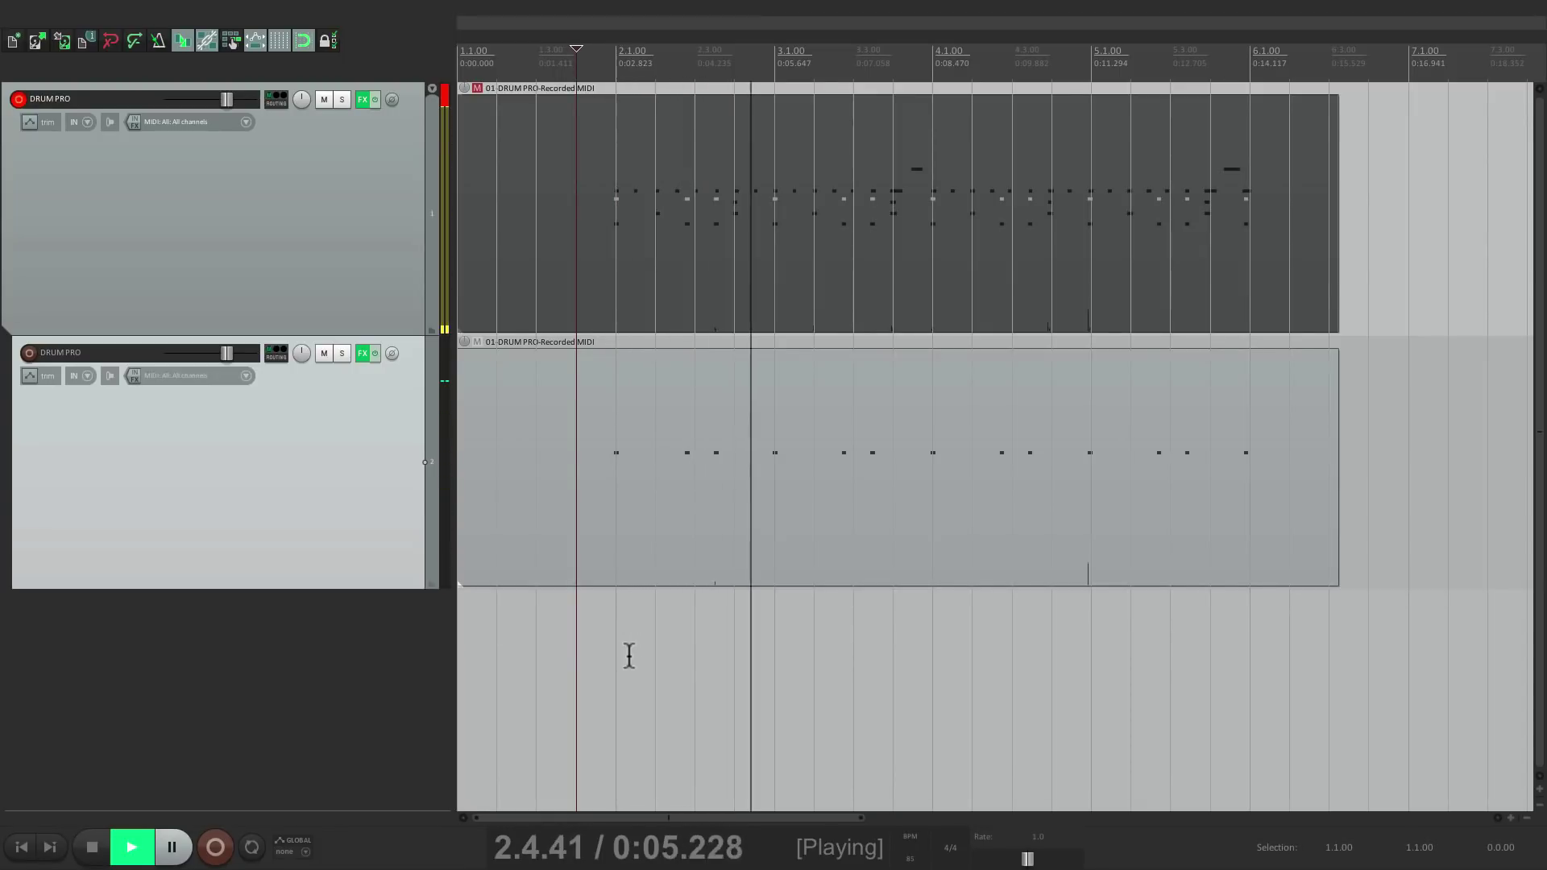
# Step: Stop playback, delete the duplicate DRUM PRO track, and select the original MIDI item
pyautogui.press('space')
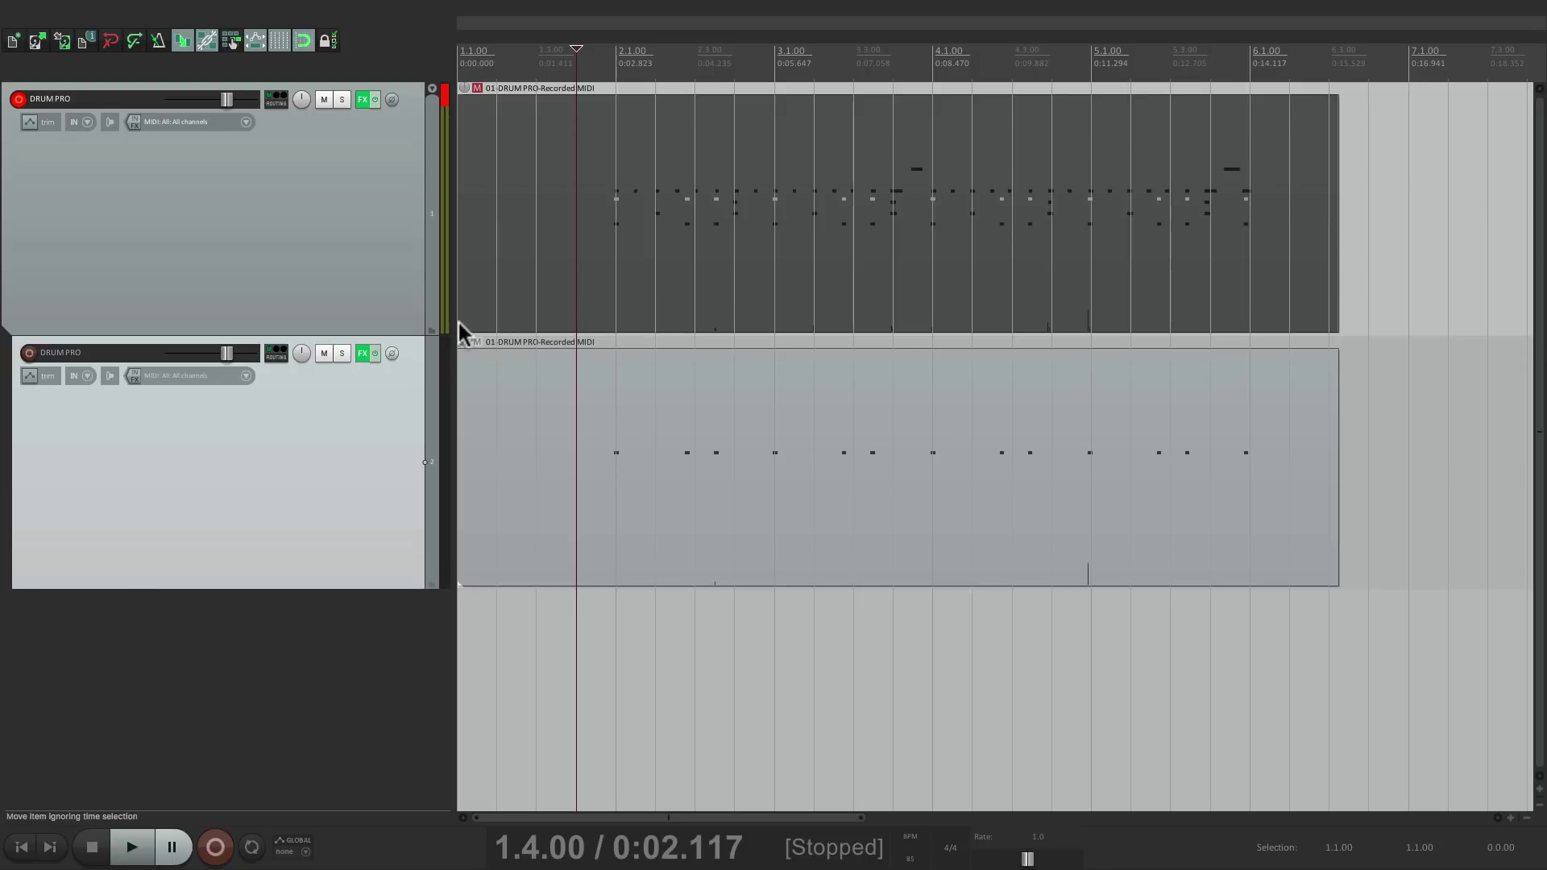
pyautogui.press('Delete')
pyautogui.press('Return')
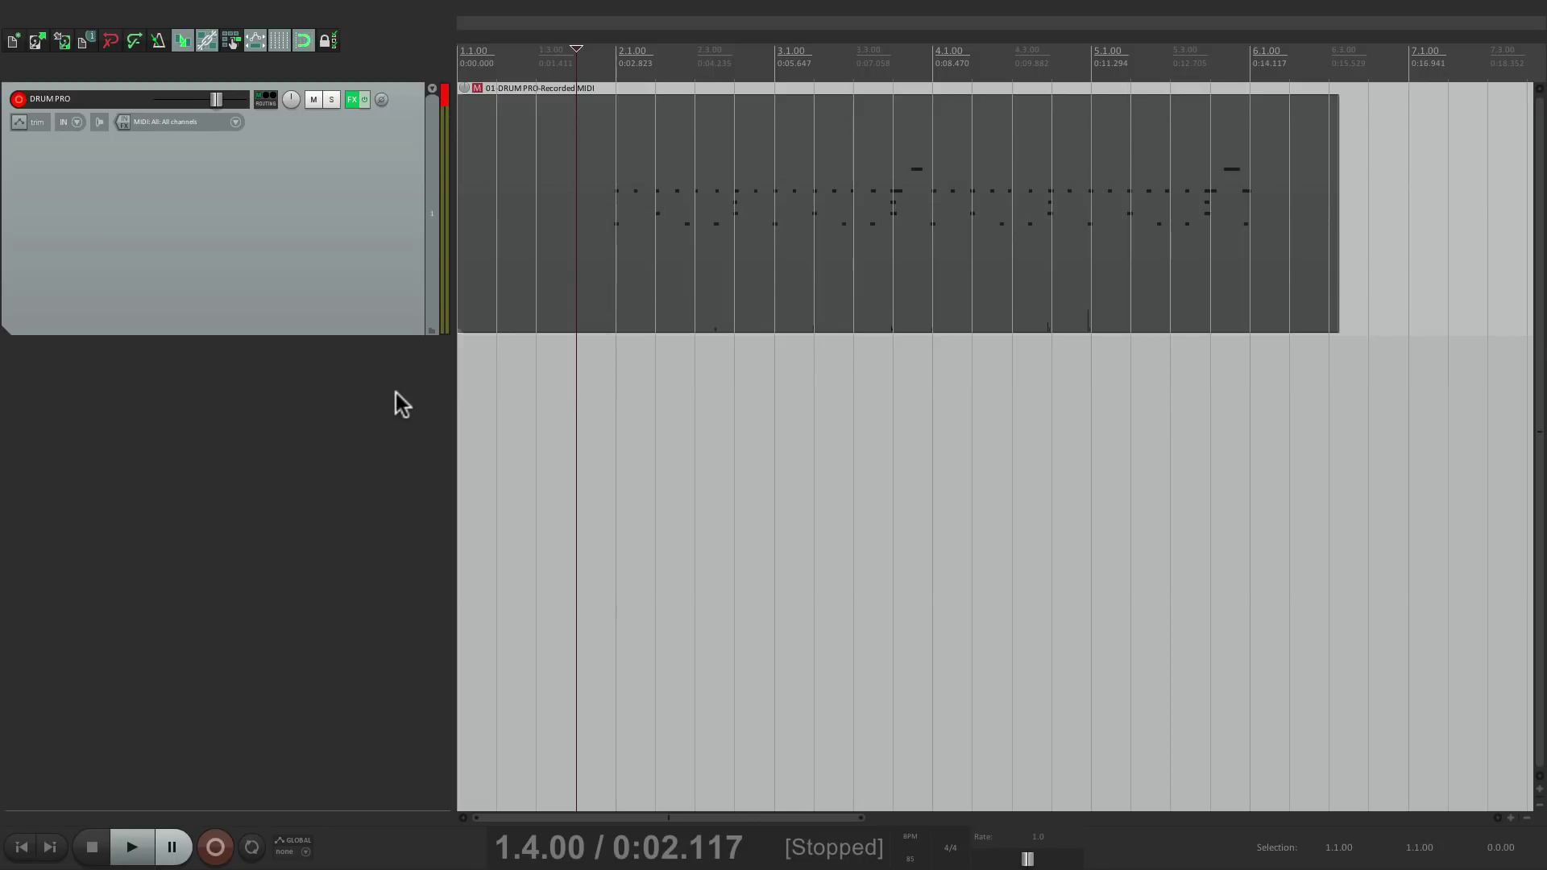
pyautogui.click(480, 86)
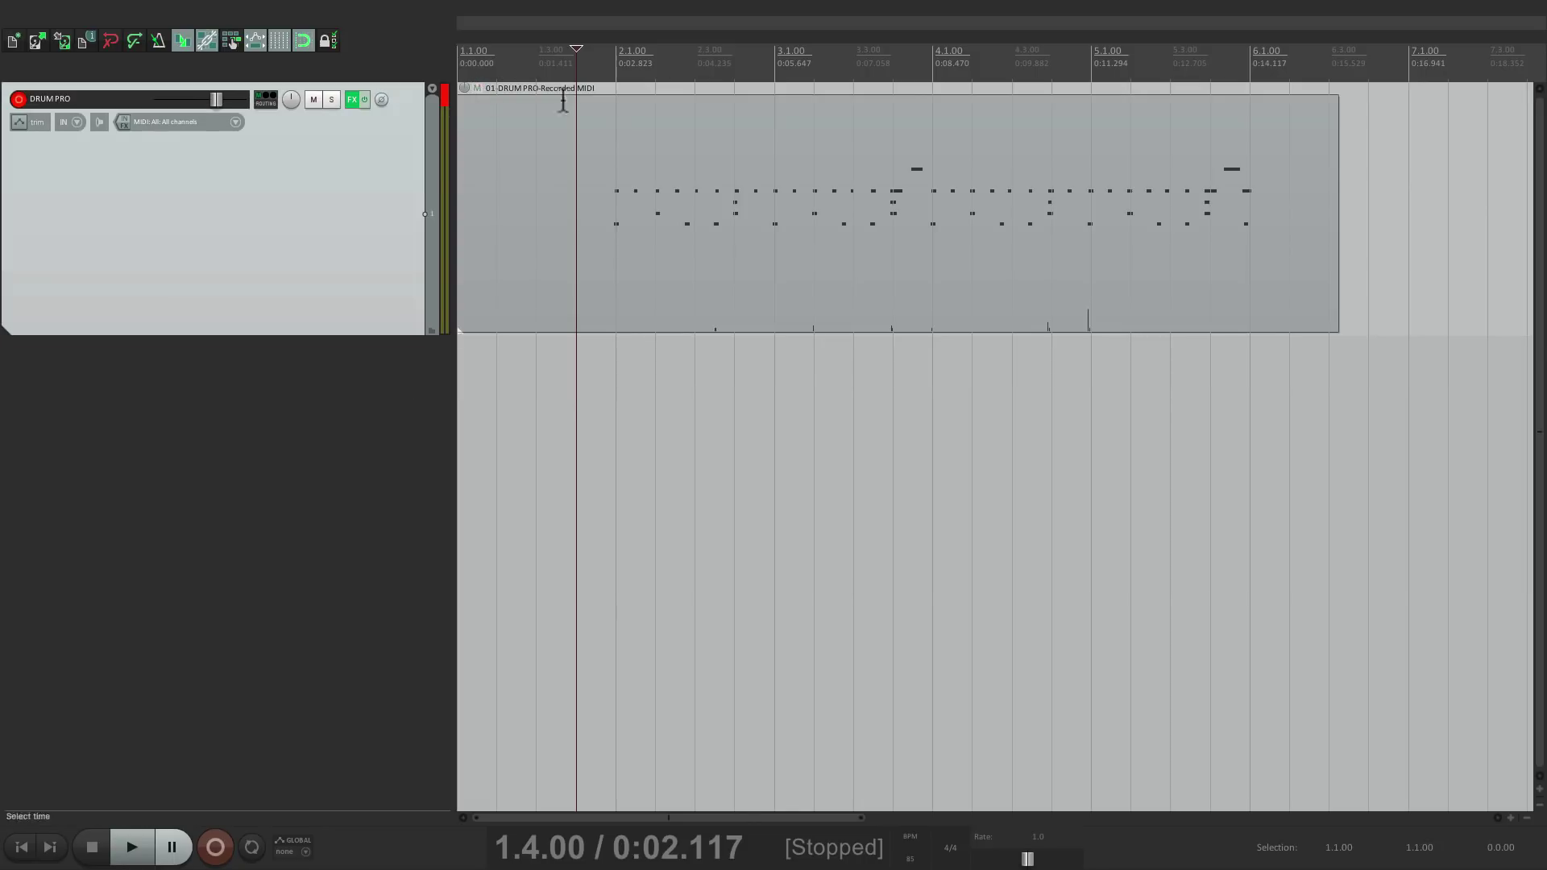
# Step: Explode the DRUM PRO MIDI item by note row into per-pitch tracks
pyautogui.rightClick(659, 159)
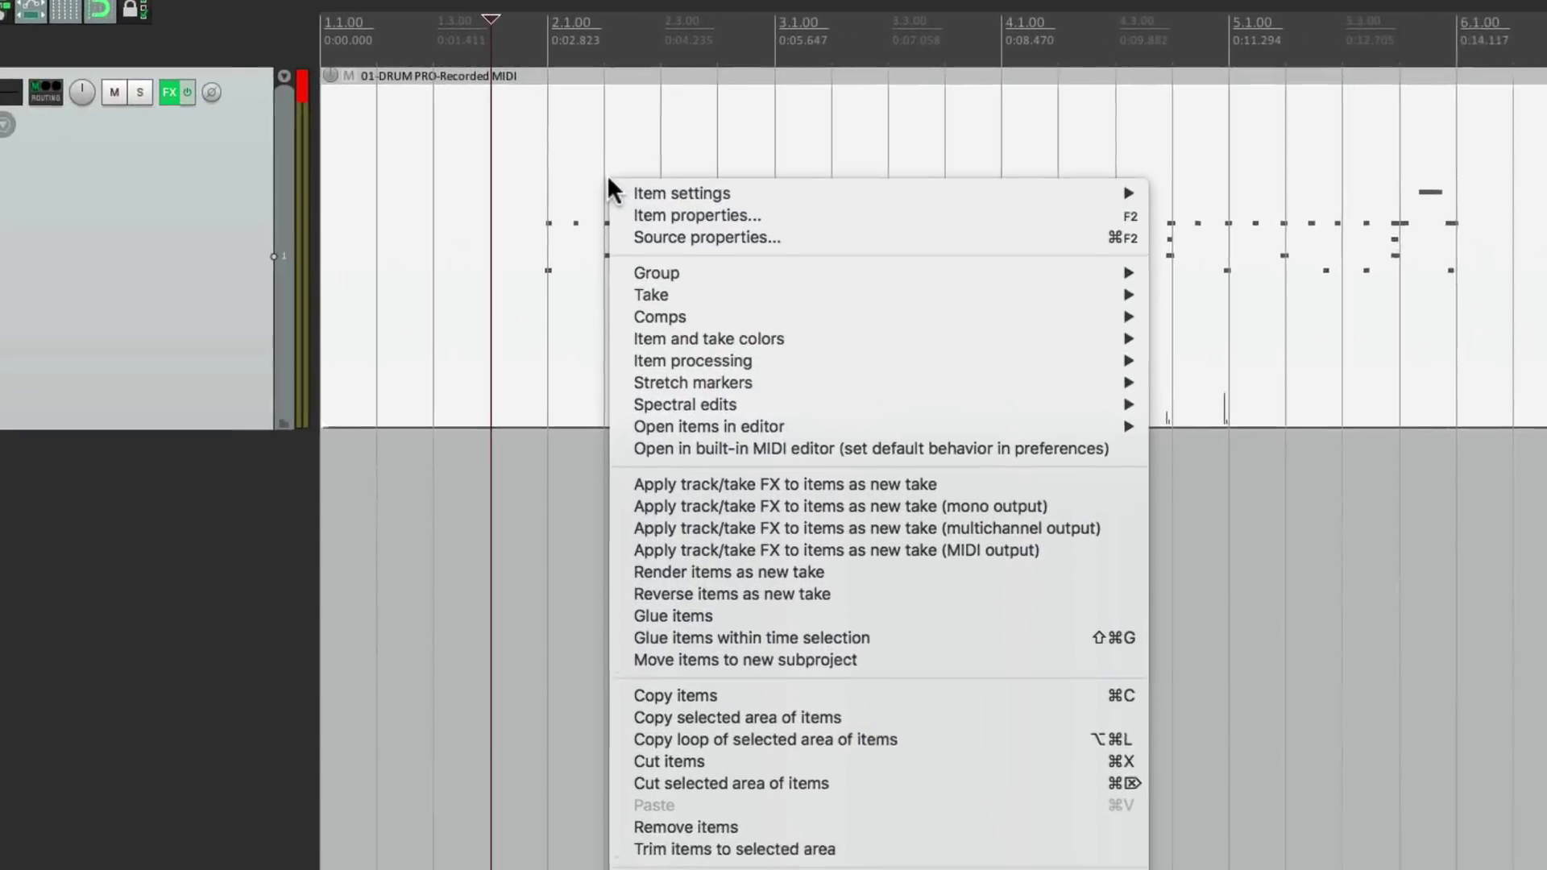
pyautogui.moveTo(672, 287)
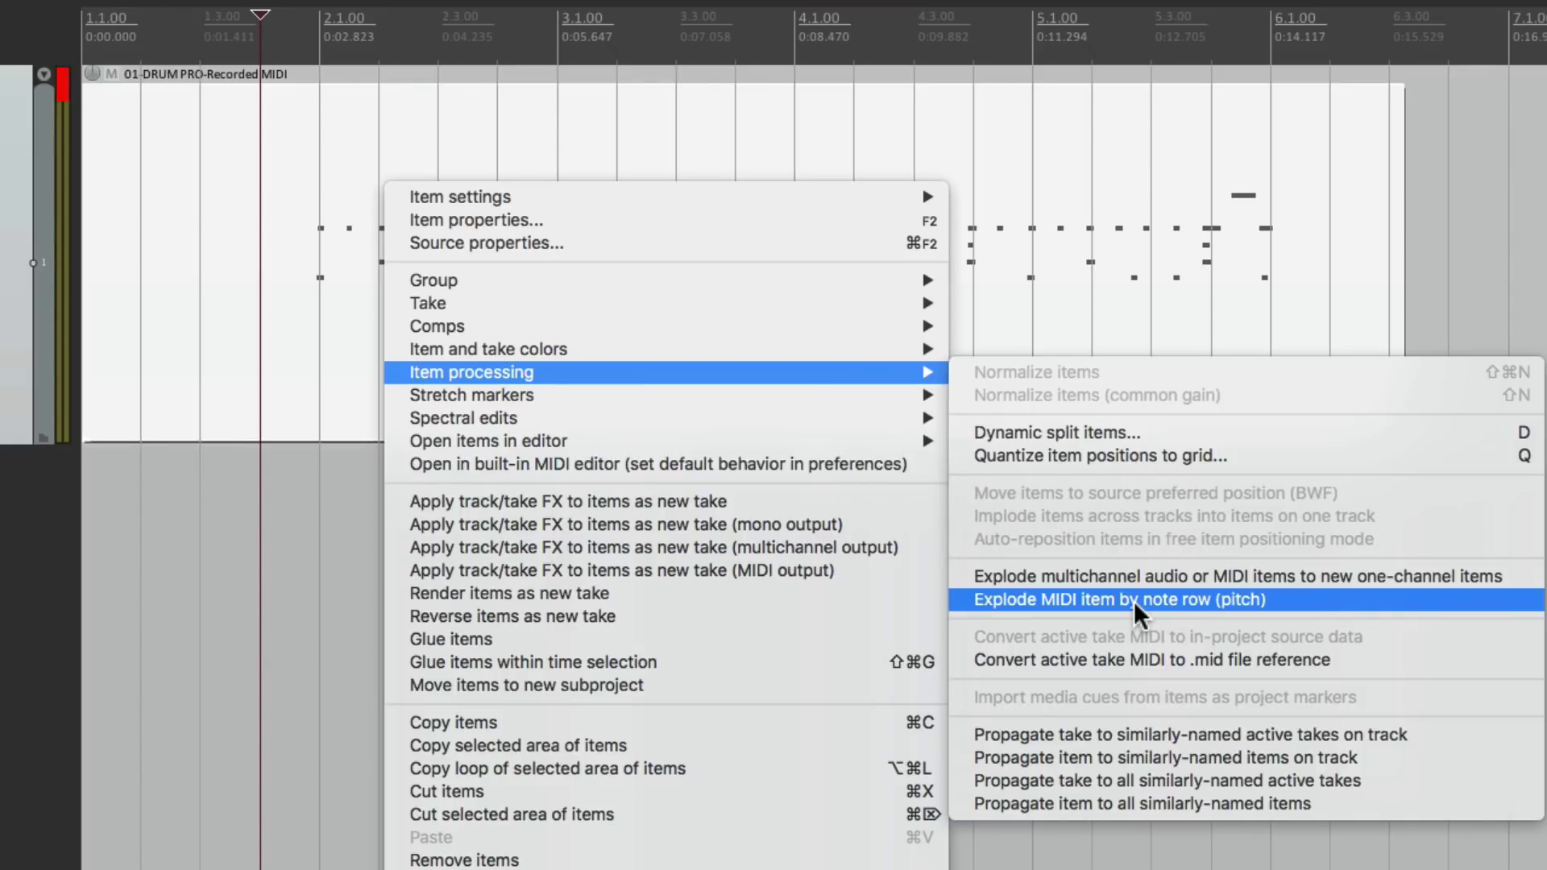
pyautogui.click(1134, 601)
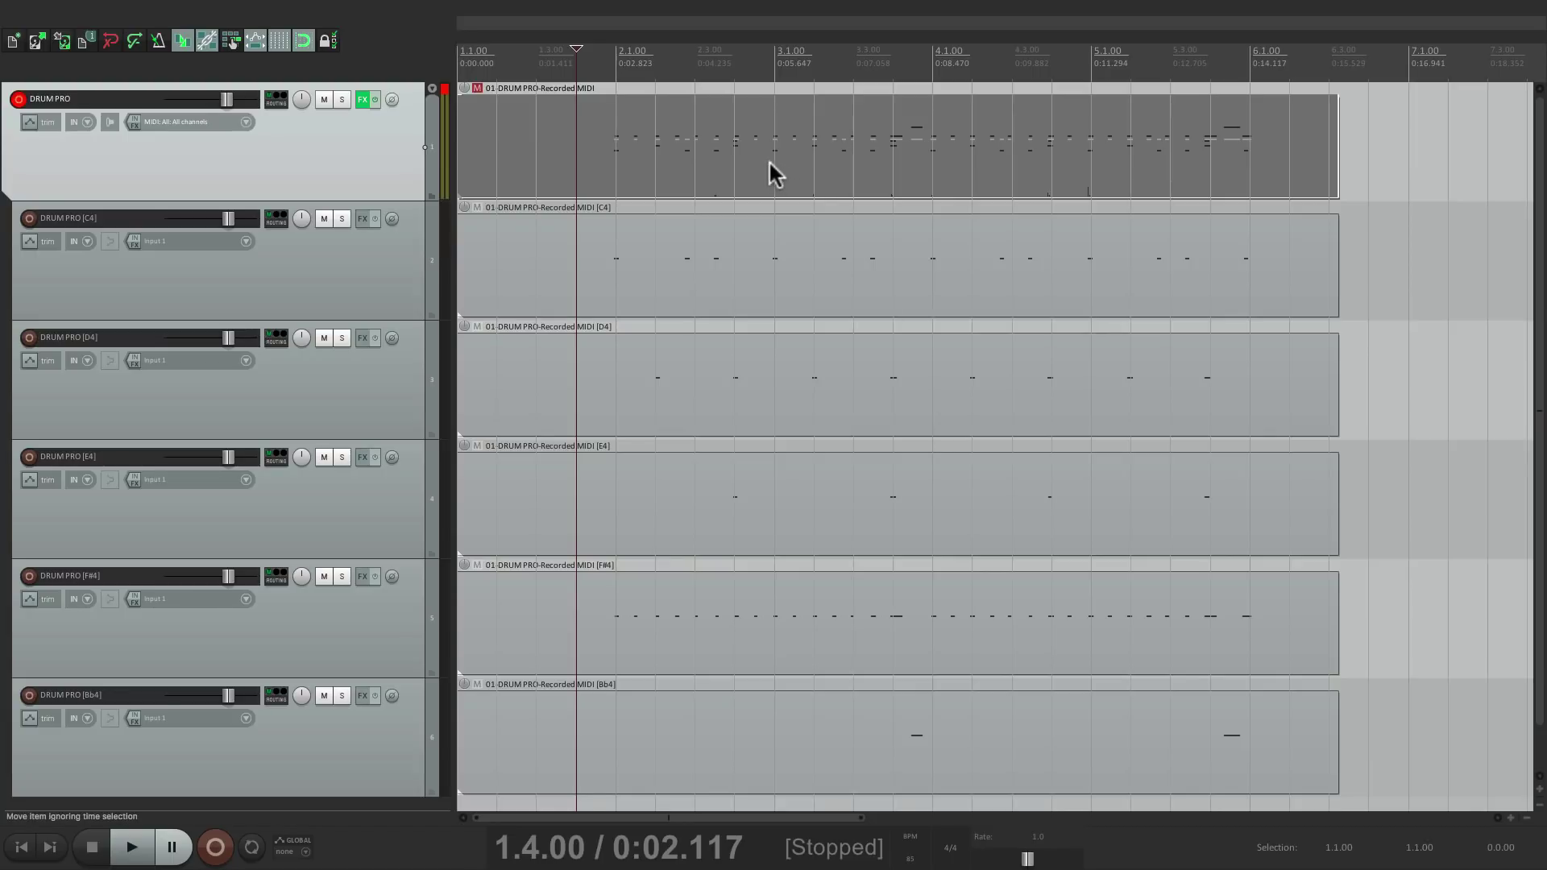
# Step: Delete the original combined MIDI item and audition the C4 track soloed
pyautogui.click(646, 115)
pyautogui.press('Delete')
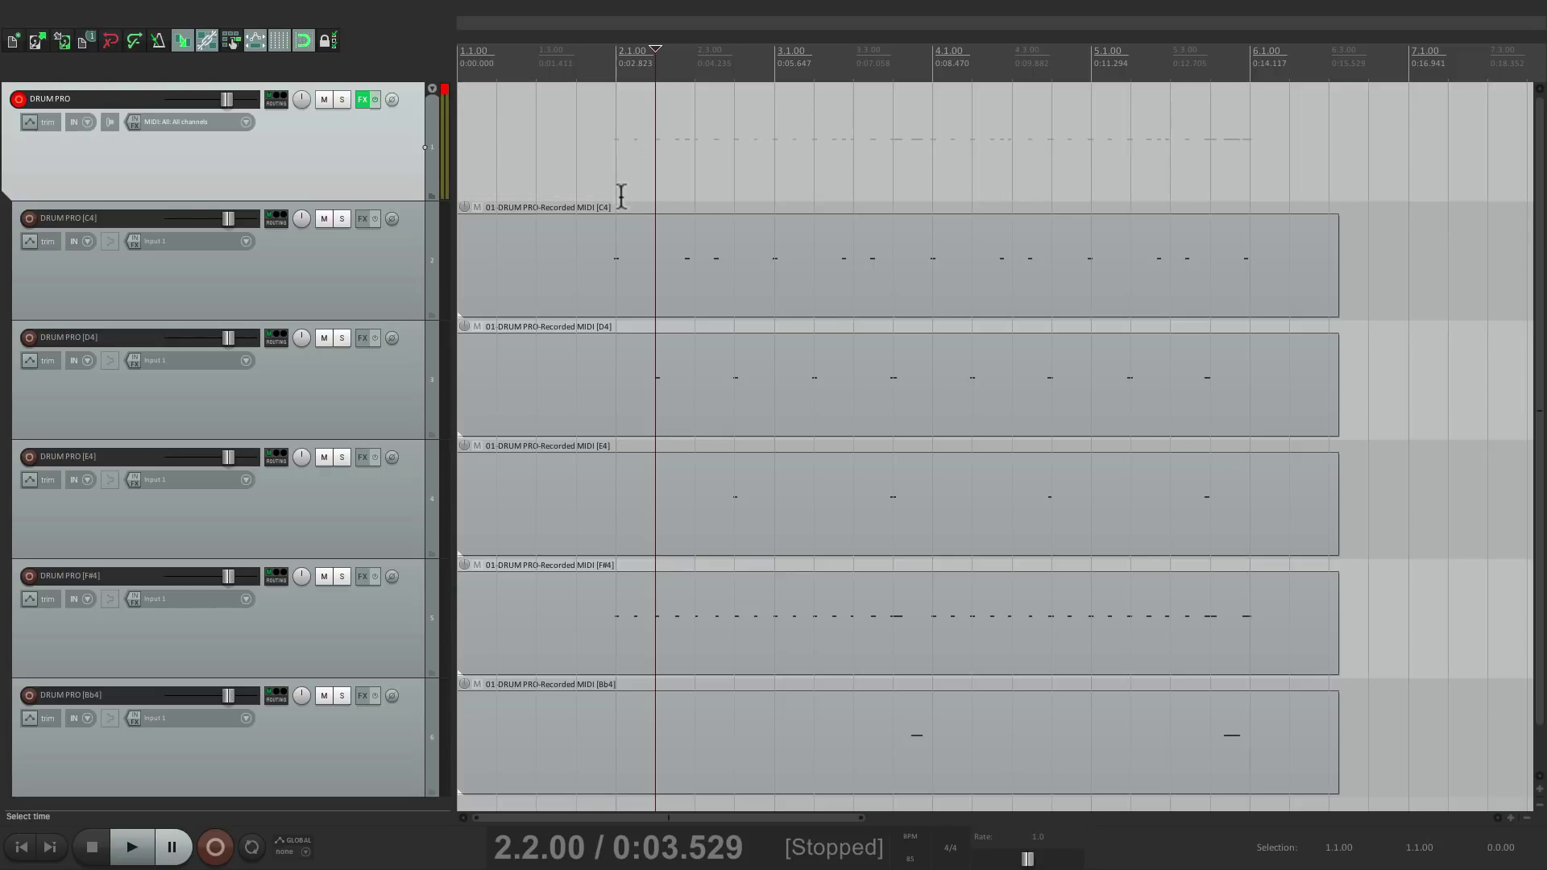
pyautogui.click(600, 207)
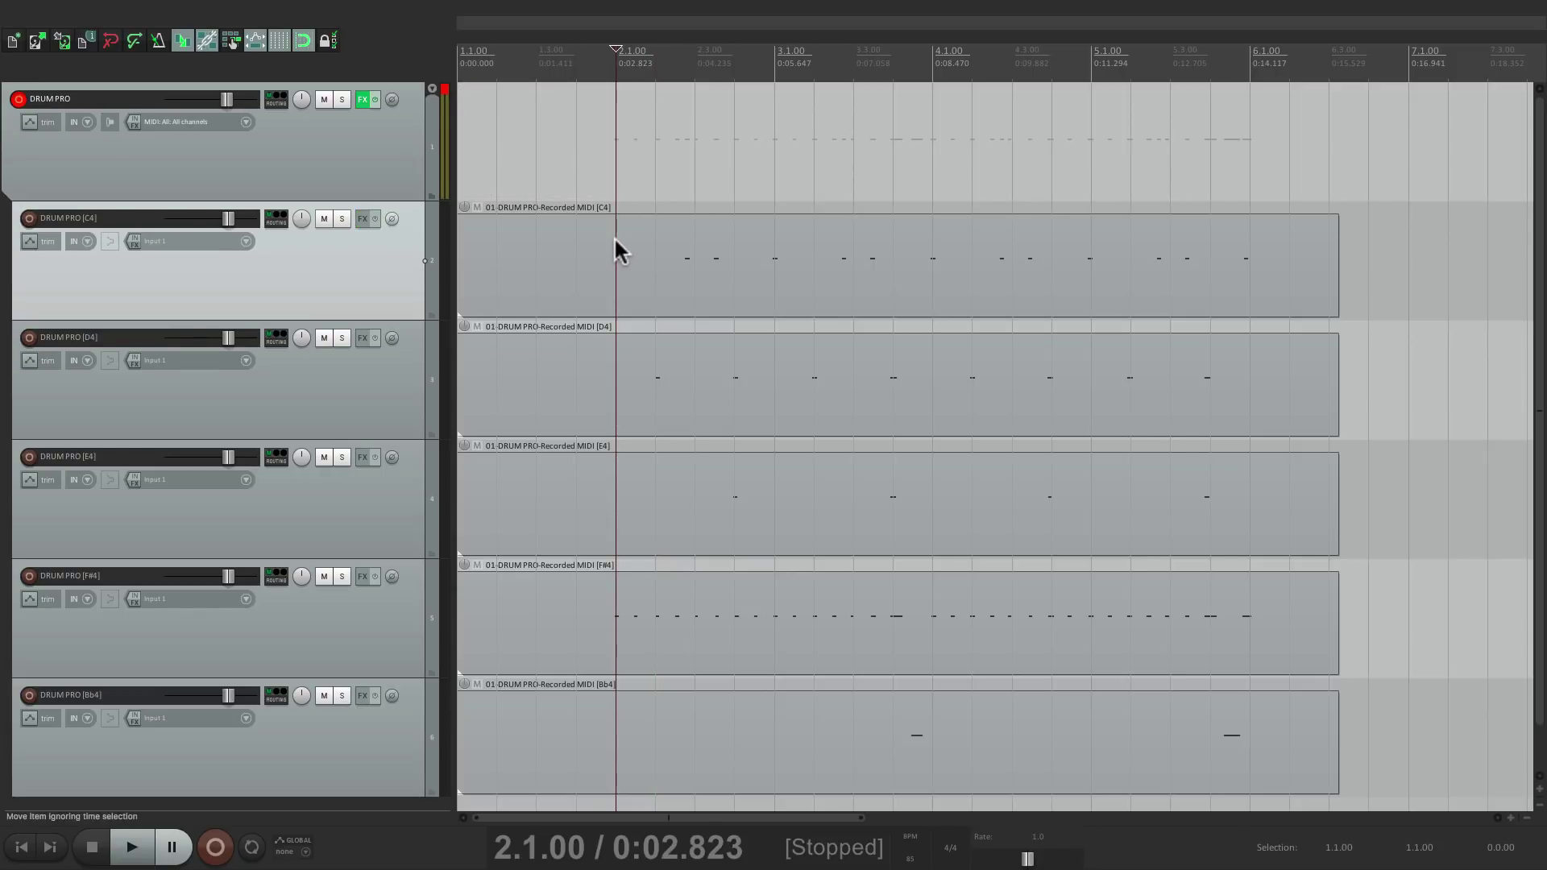
pyautogui.click(346, 216)
pyautogui.press('space')
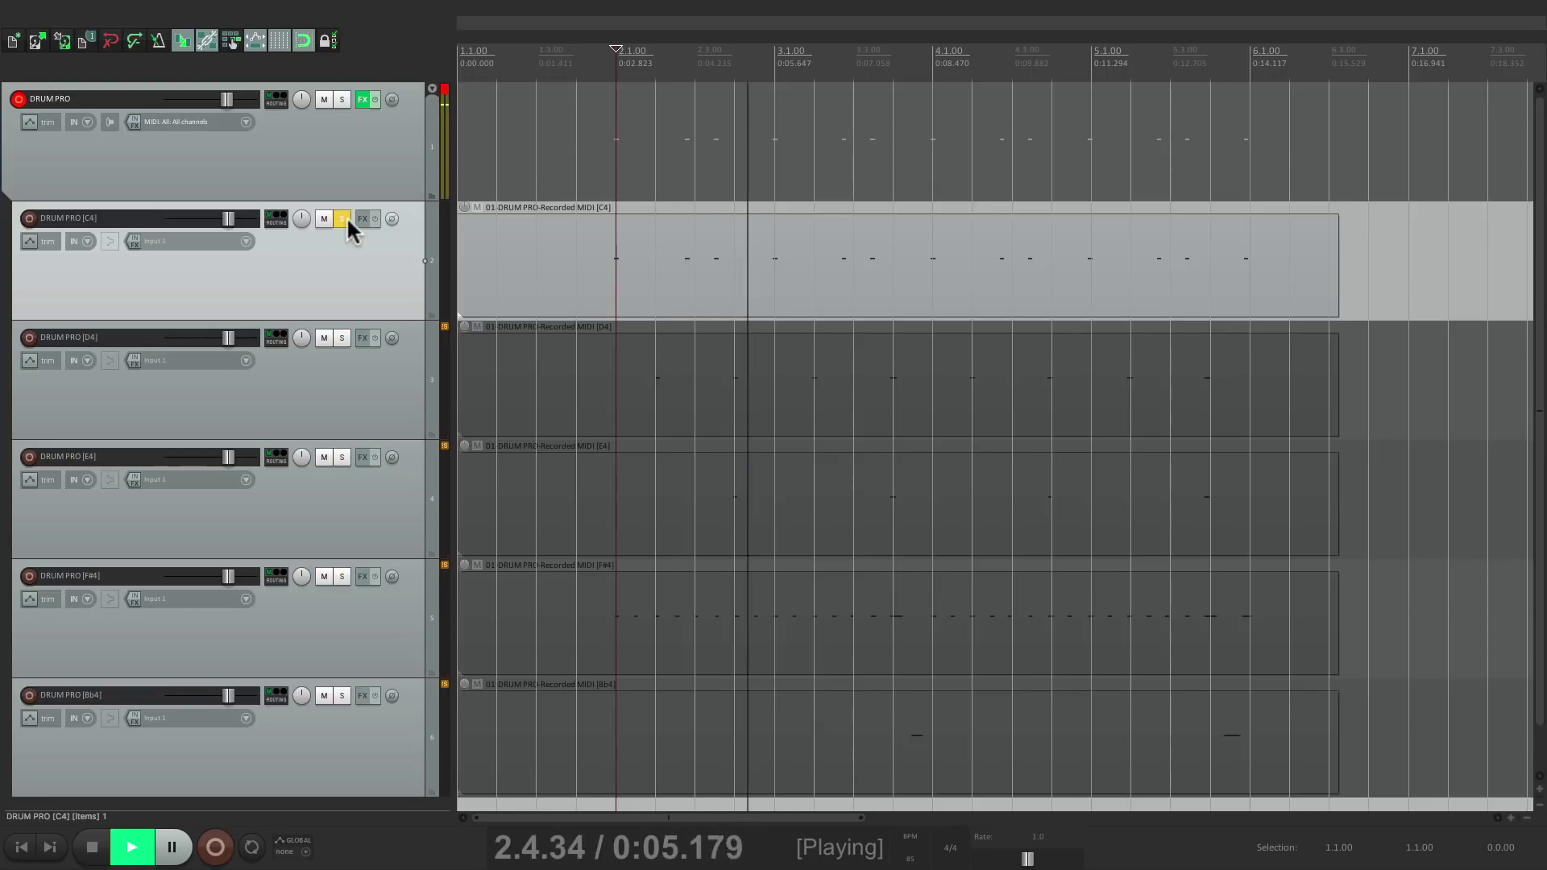
pyautogui.click(345, 219)
pyautogui.press('space')
# Step: Audition the D4 and E4 drum tracks one at a time in solo
pyautogui.click(342, 338)
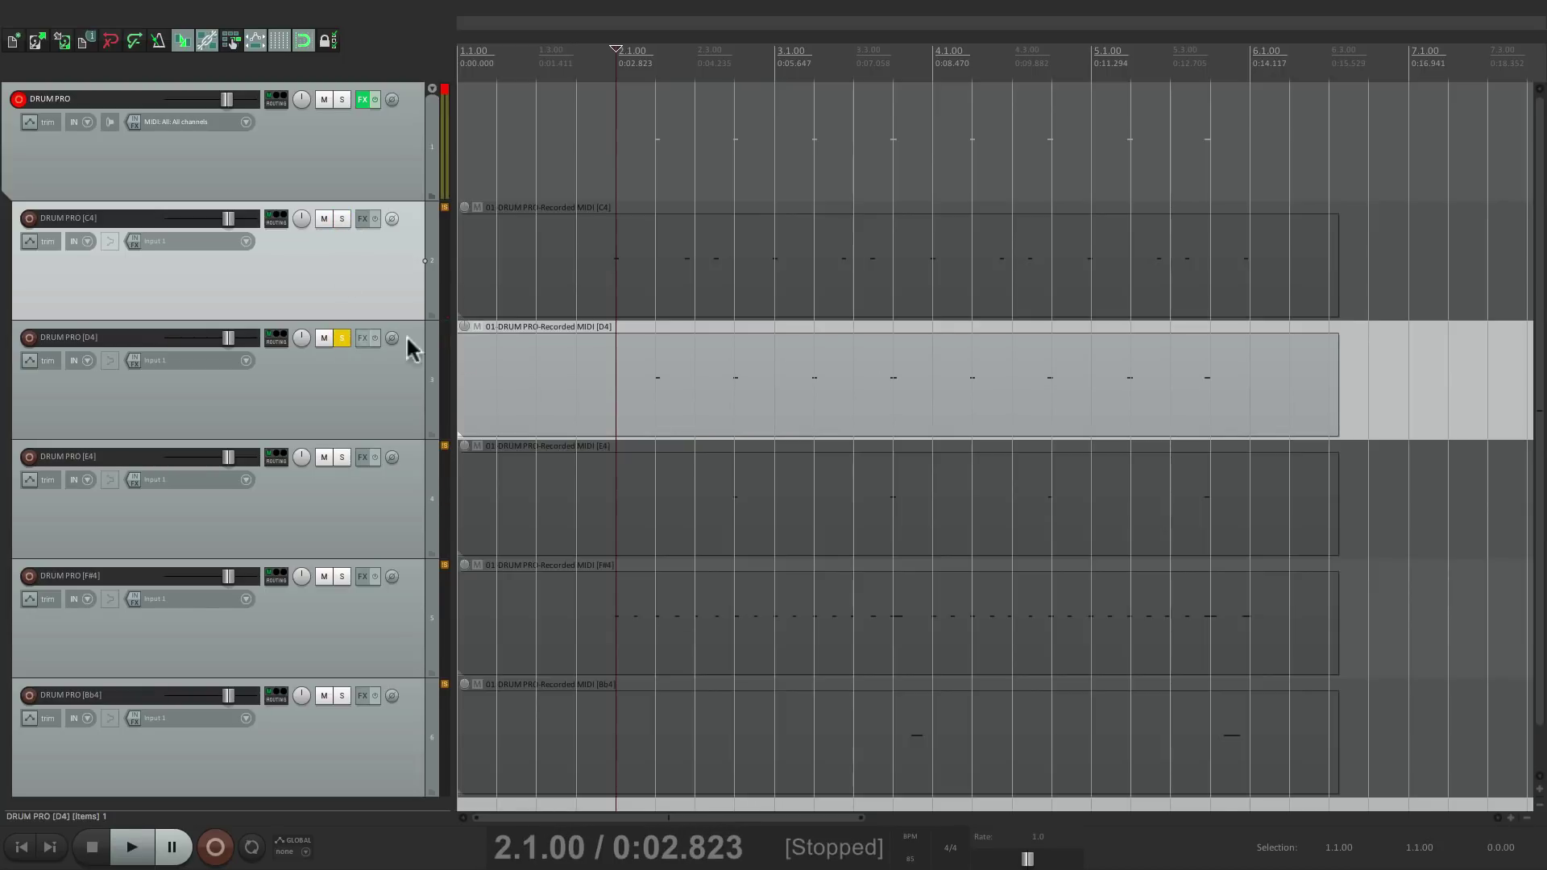
pyautogui.press('space')
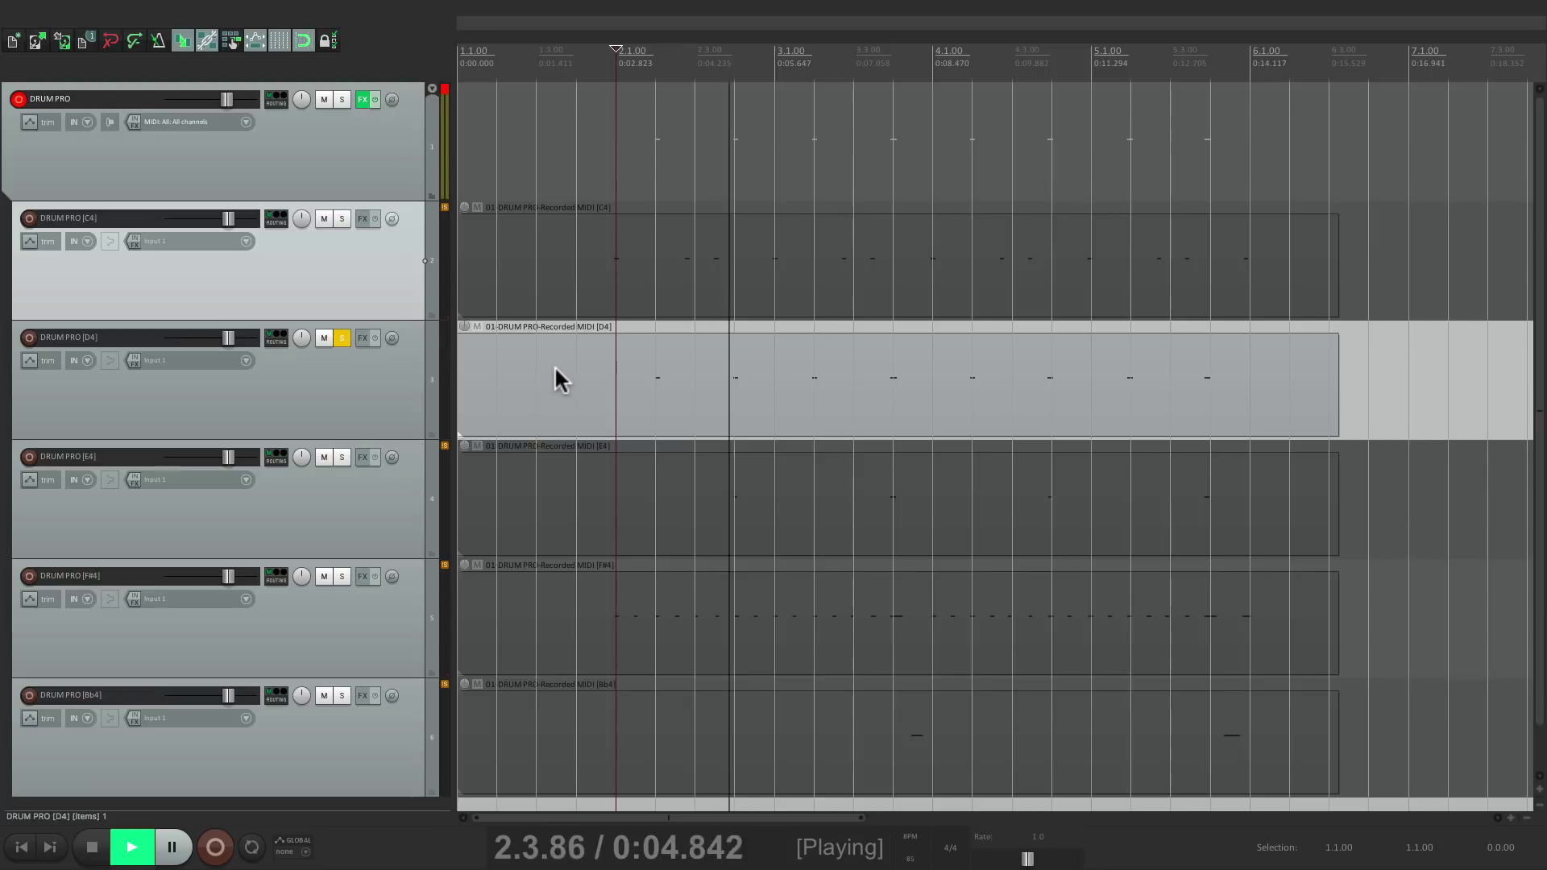
pyautogui.press('space')
pyautogui.click(341, 338)
pyautogui.click(342, 457)
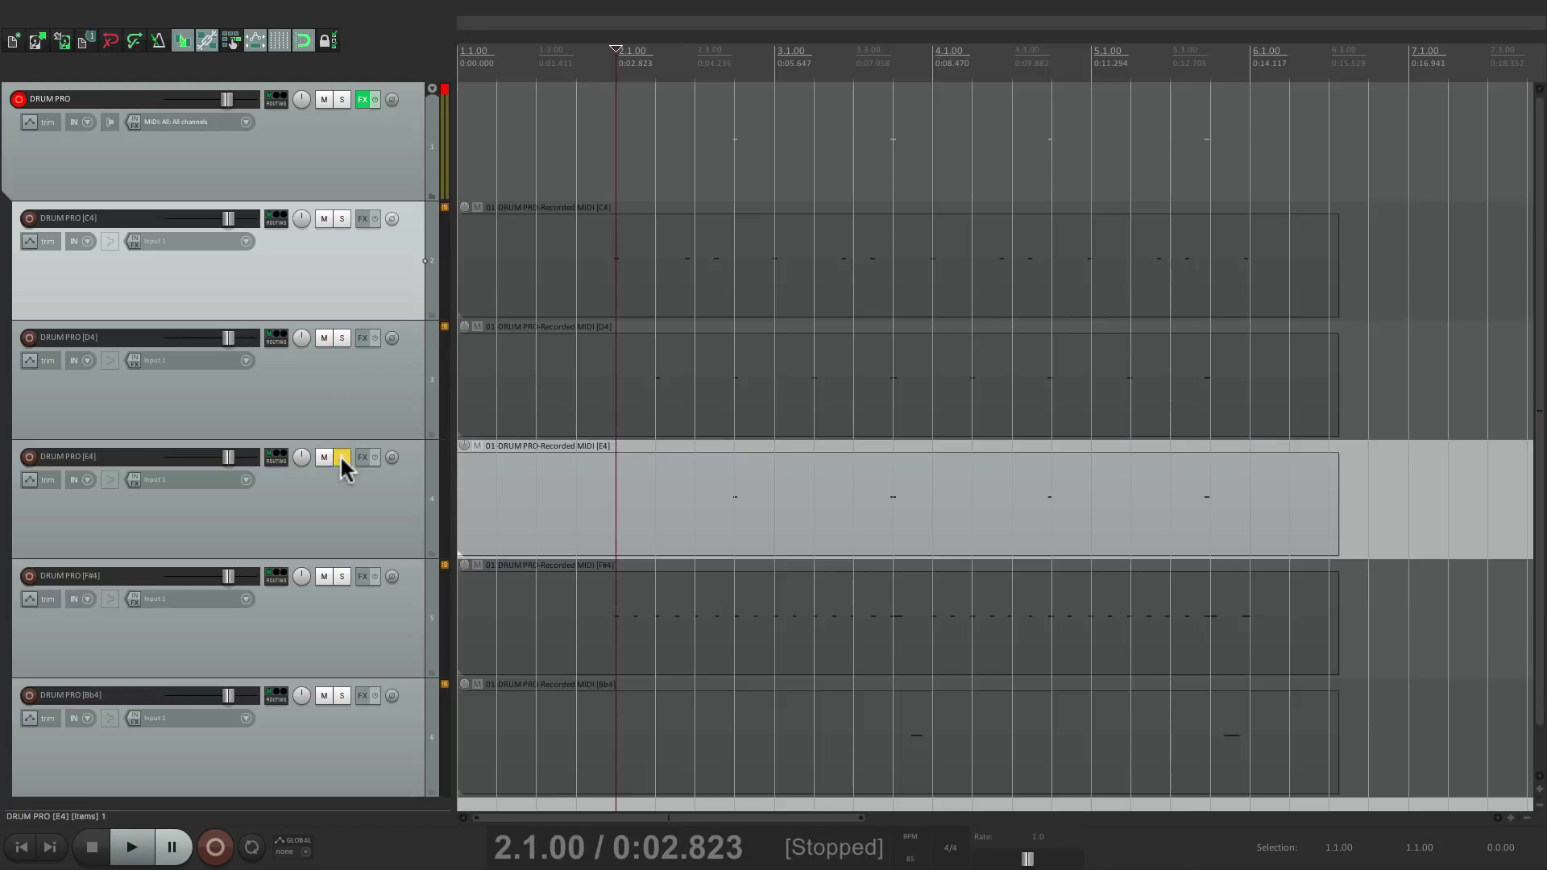
pyautogui.press('space')
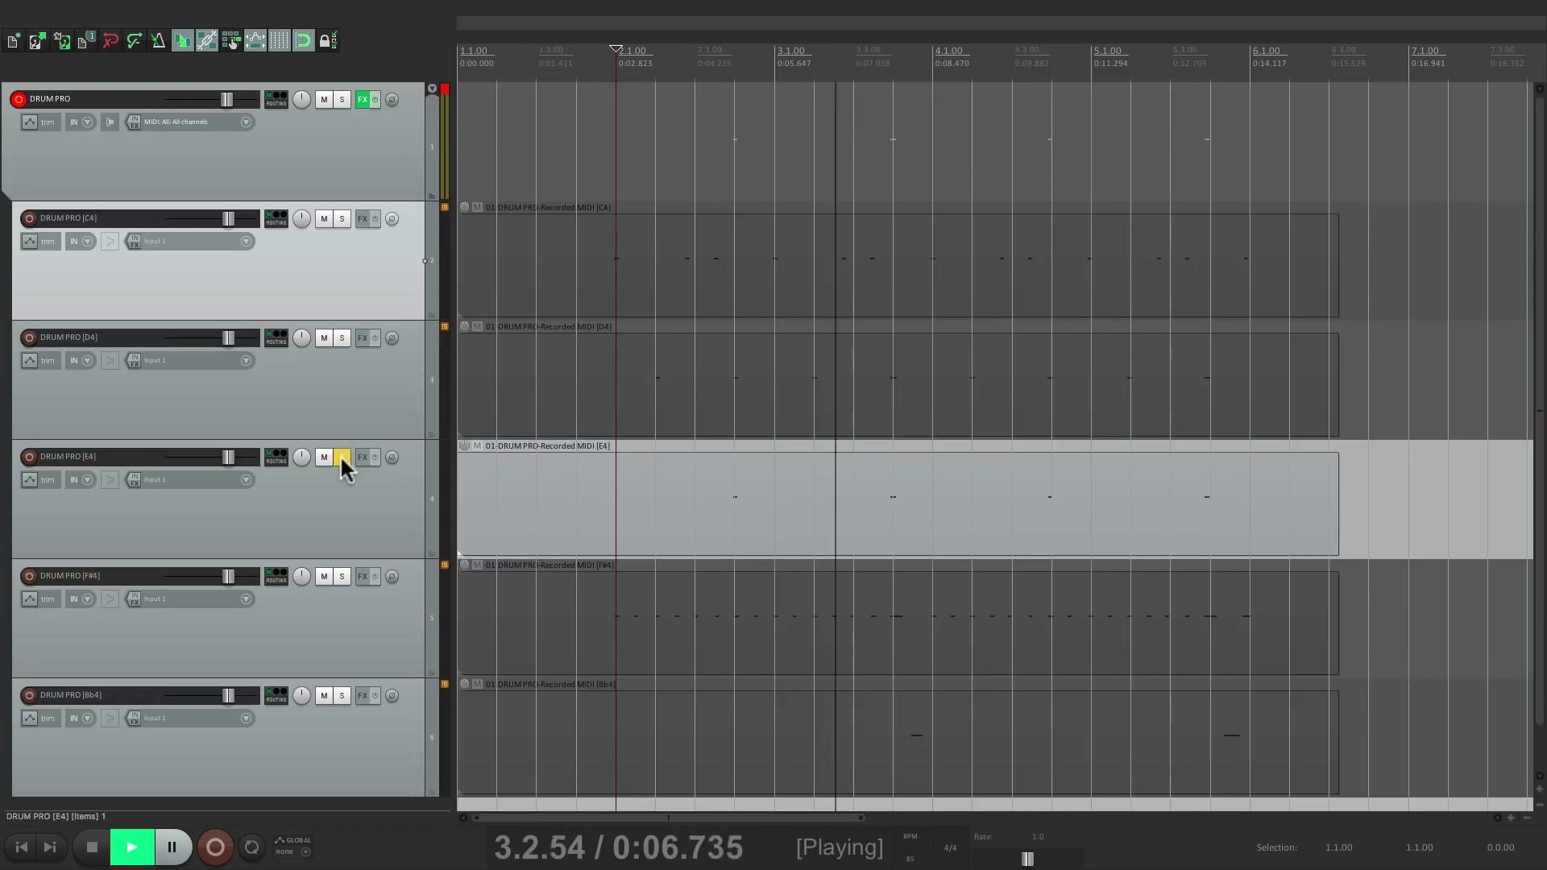
pyautogui.press('space')
pyautogui.click(342, 457)
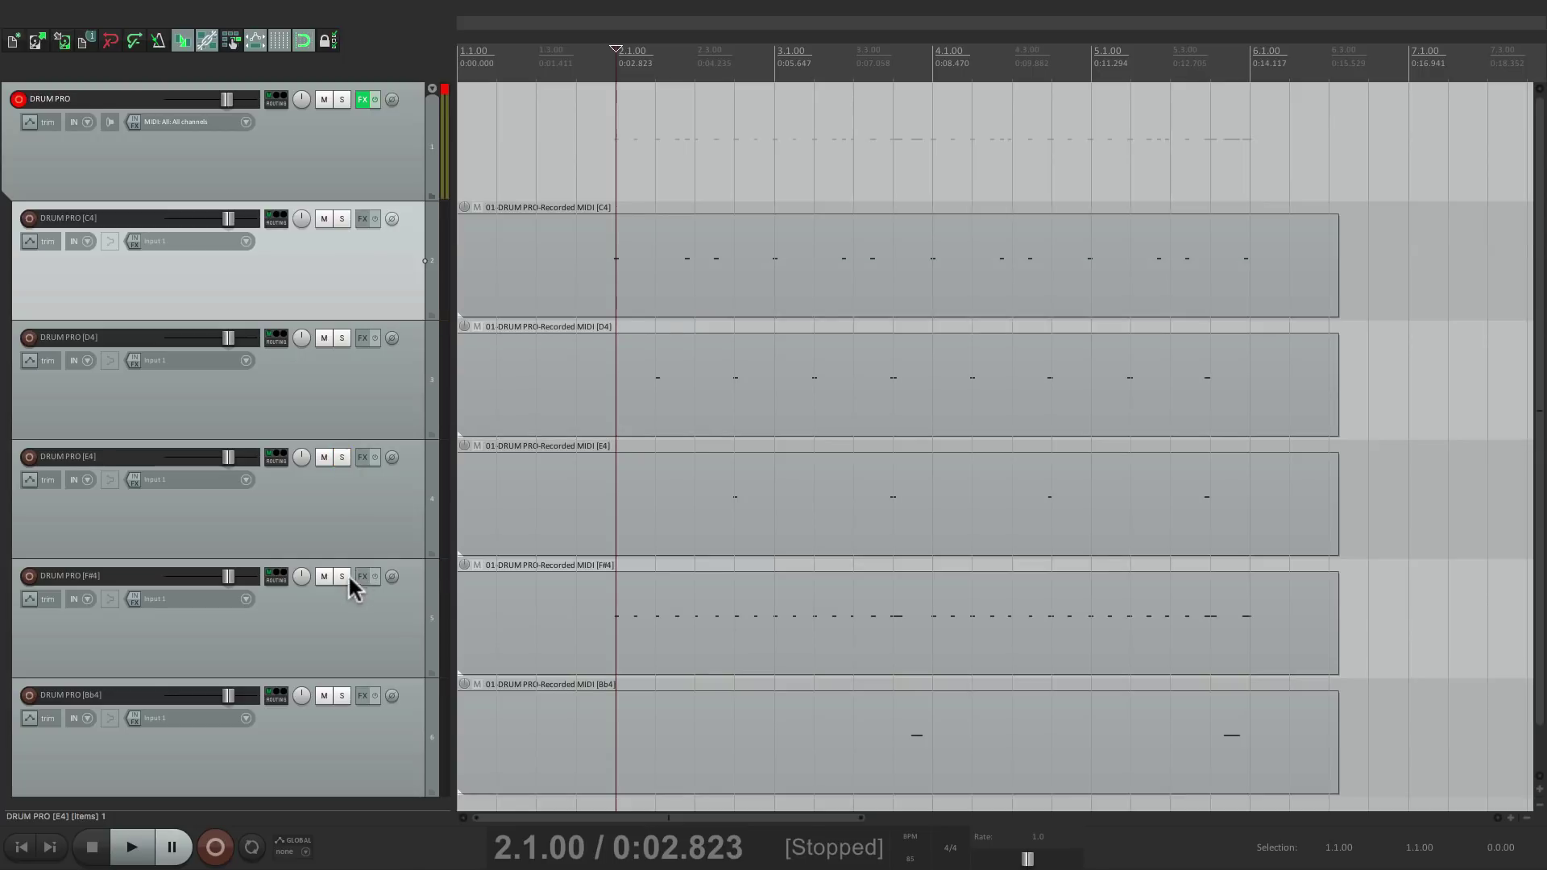
# Step: Audition the F#4 hi-hats and Bb4 drum in solo, leaving every track unsoloed
pyautogui.click(342, 577)
pyautogui.press('space')
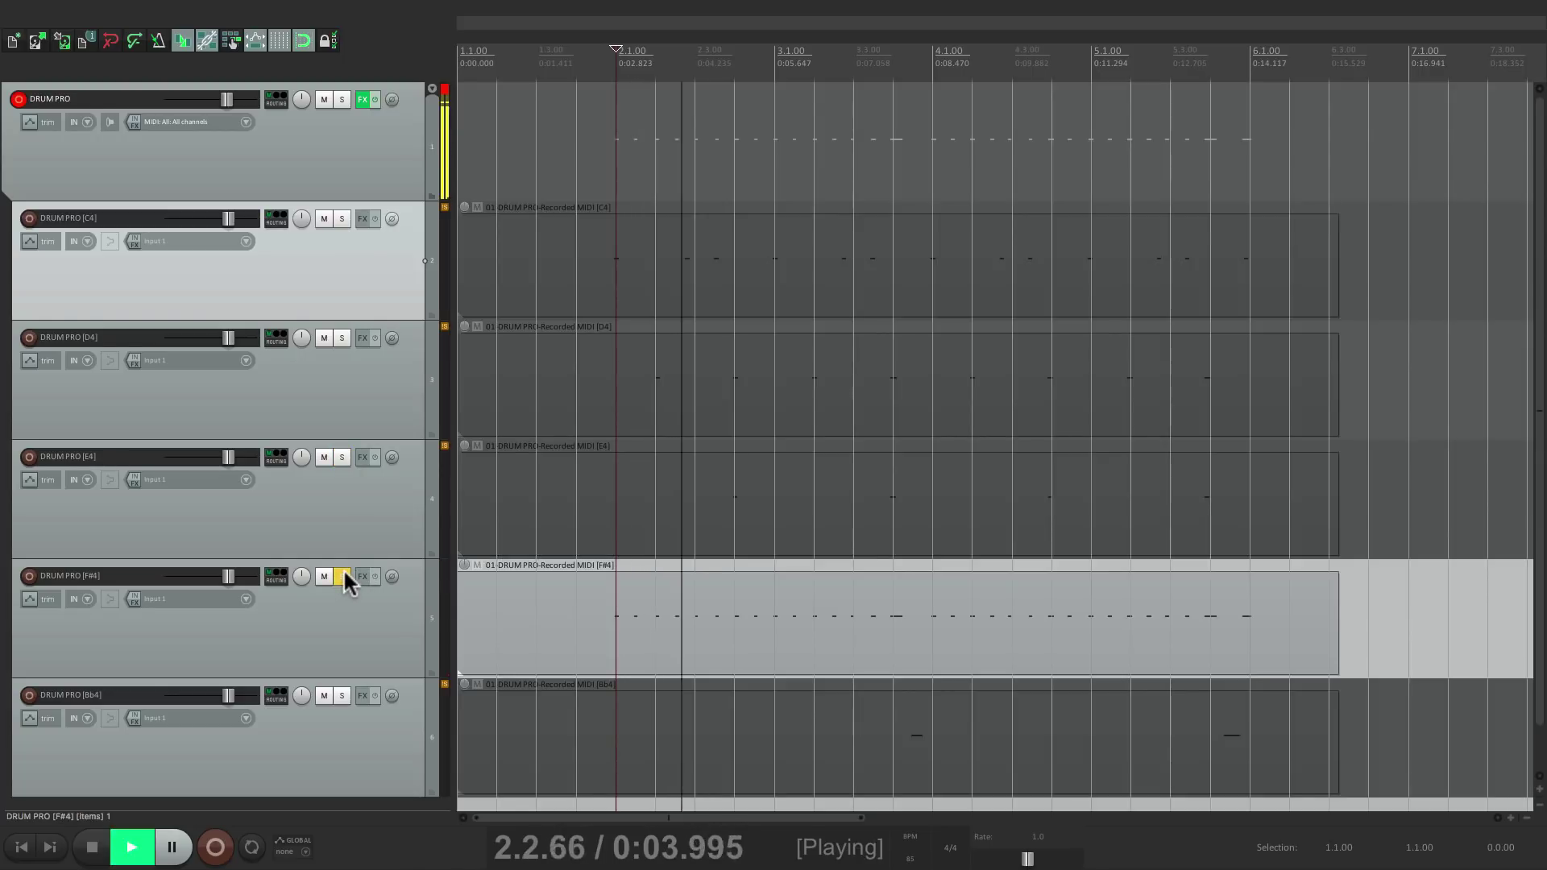
pyautogui.press('space')
pyautogui.click(342, 577)
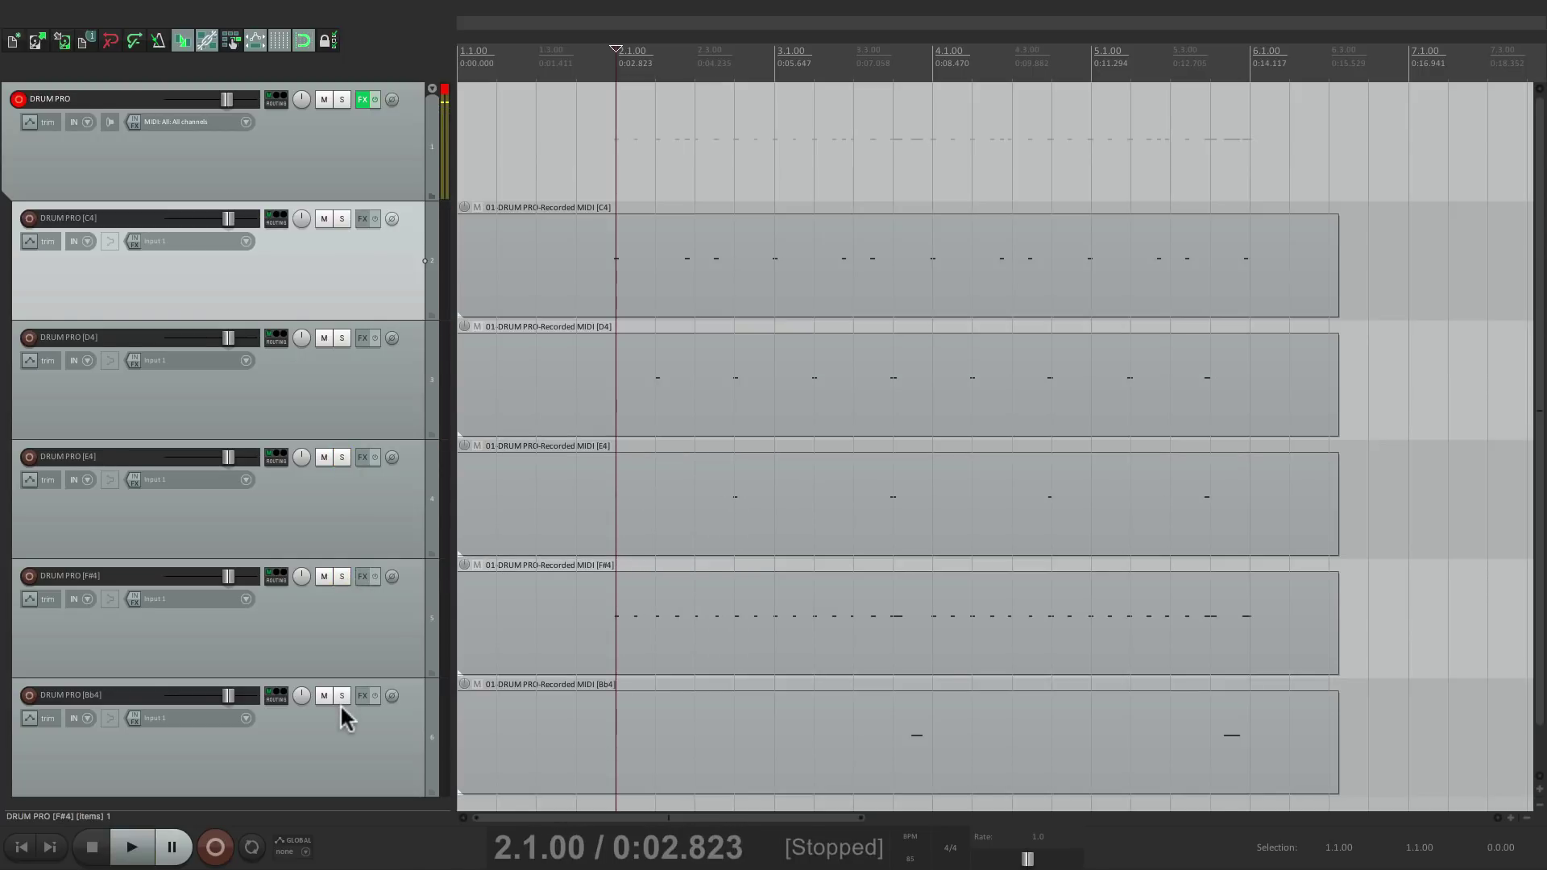
pyautogui.click(342, 695)
pyautogui.press('space')
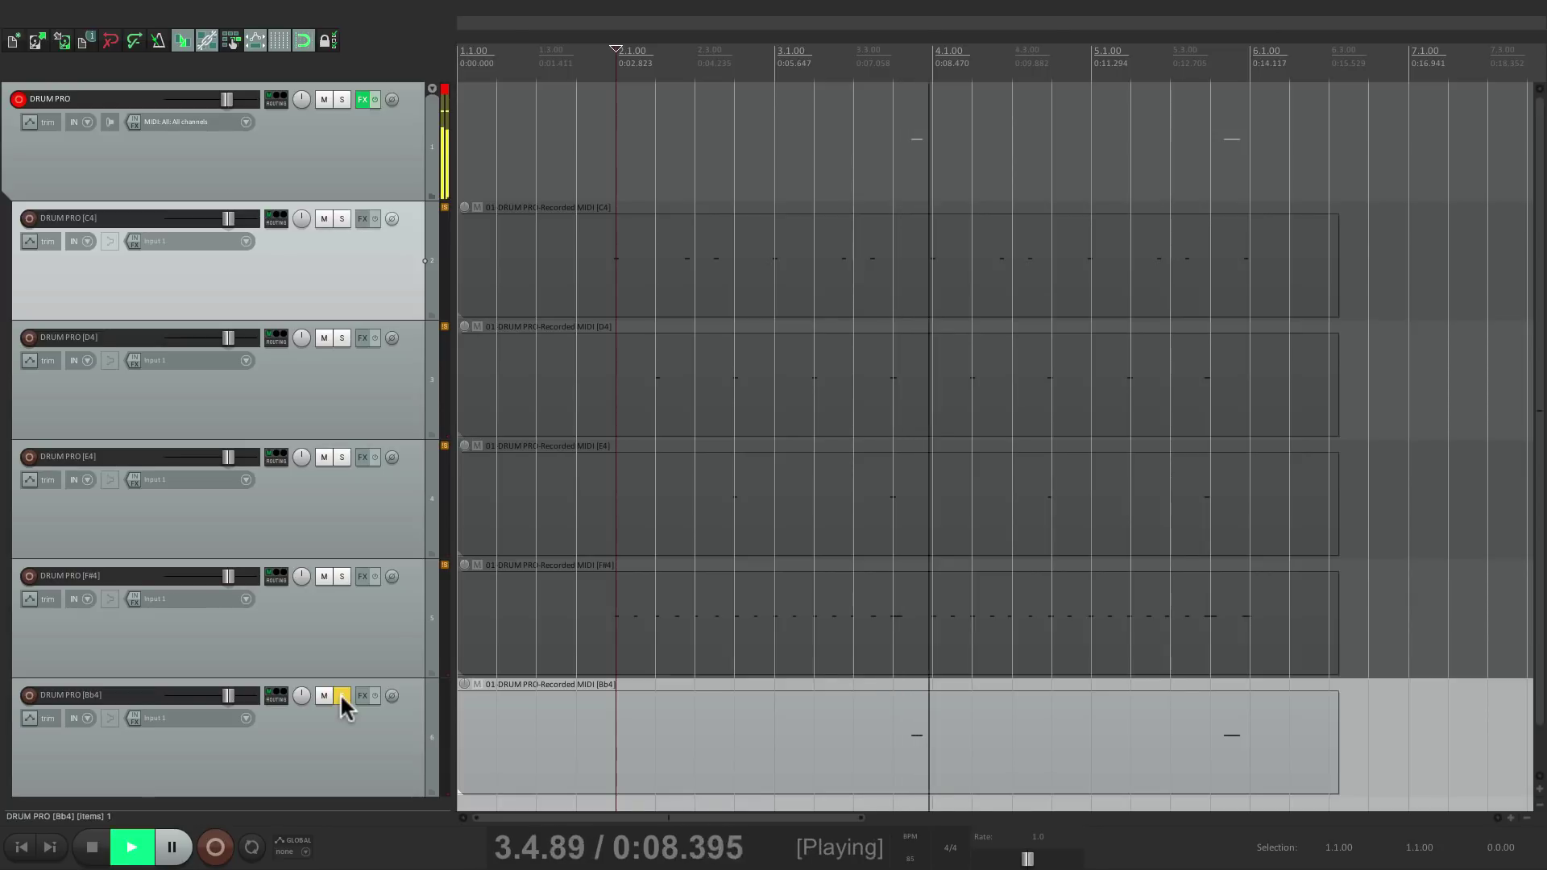
pyautogui.press('space')
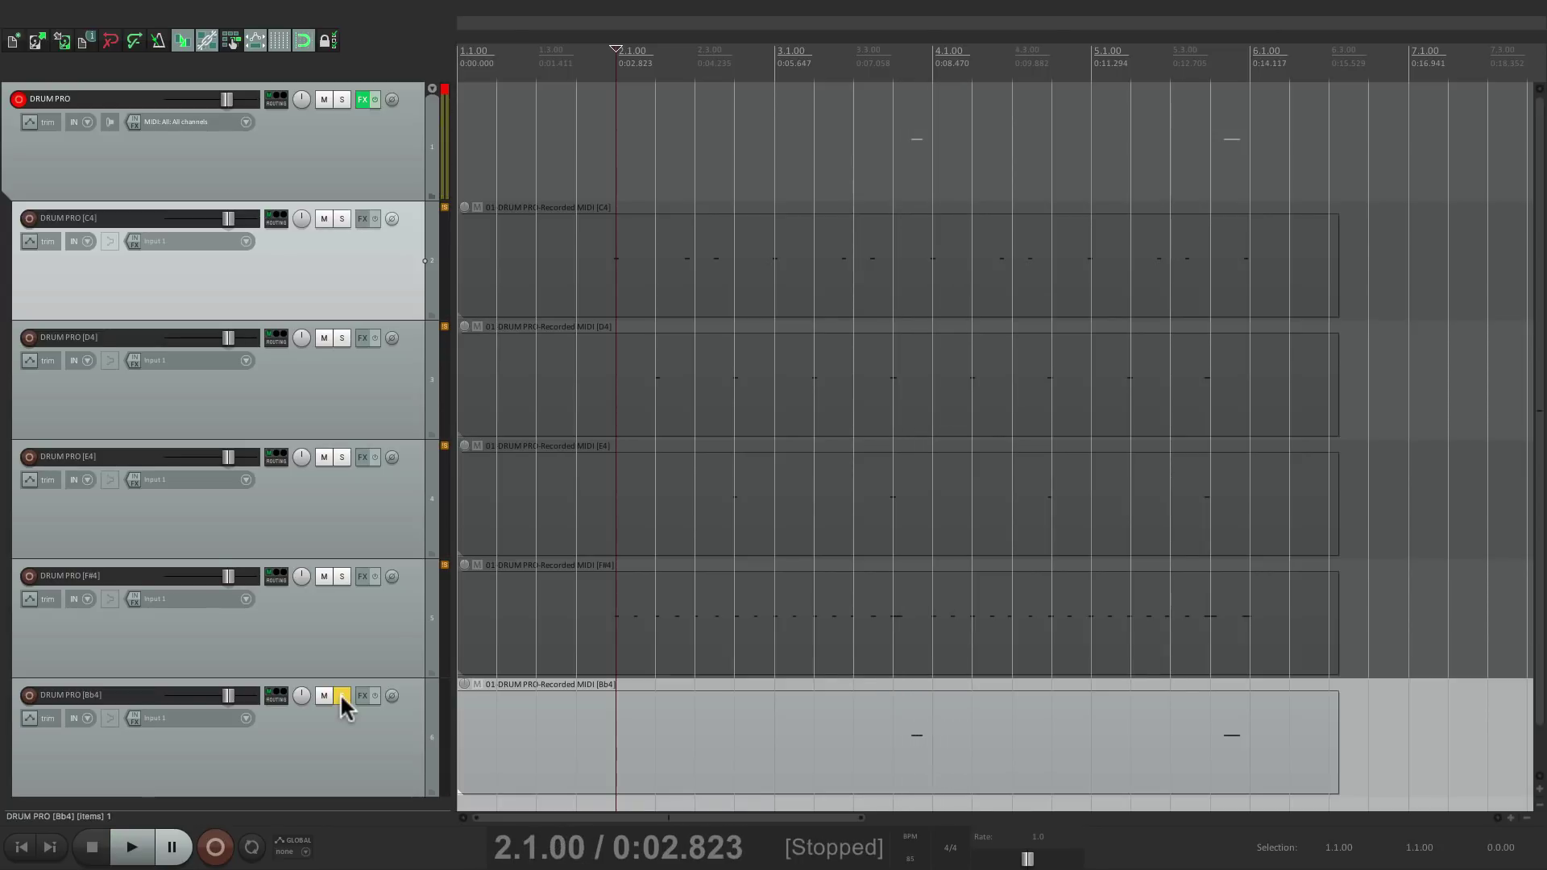
pyautogui.click(342, 695)
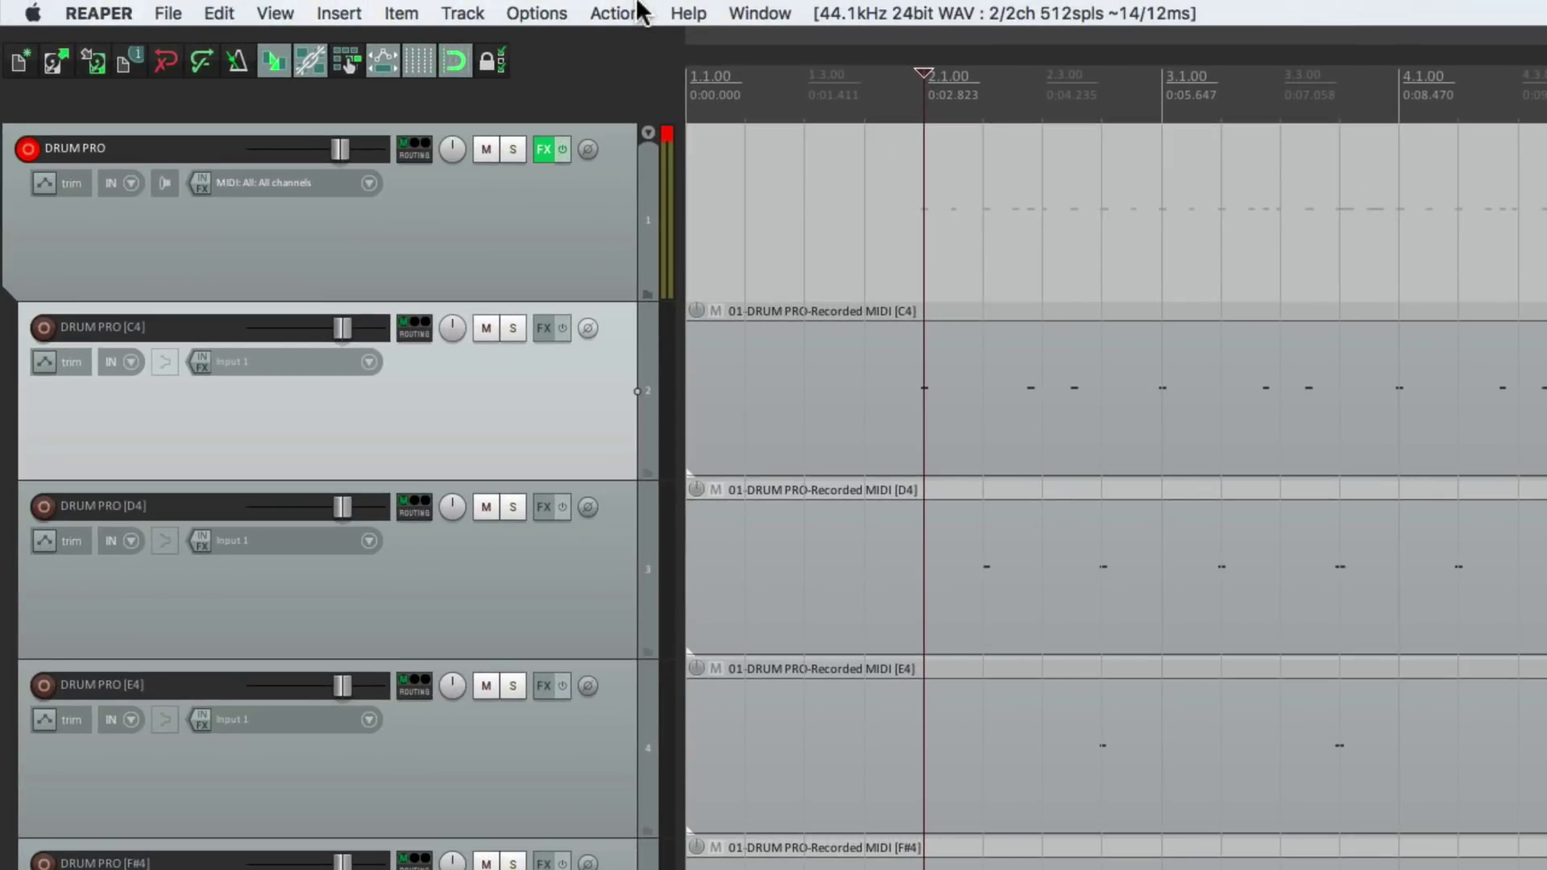
pyautogui.click(562, 13)
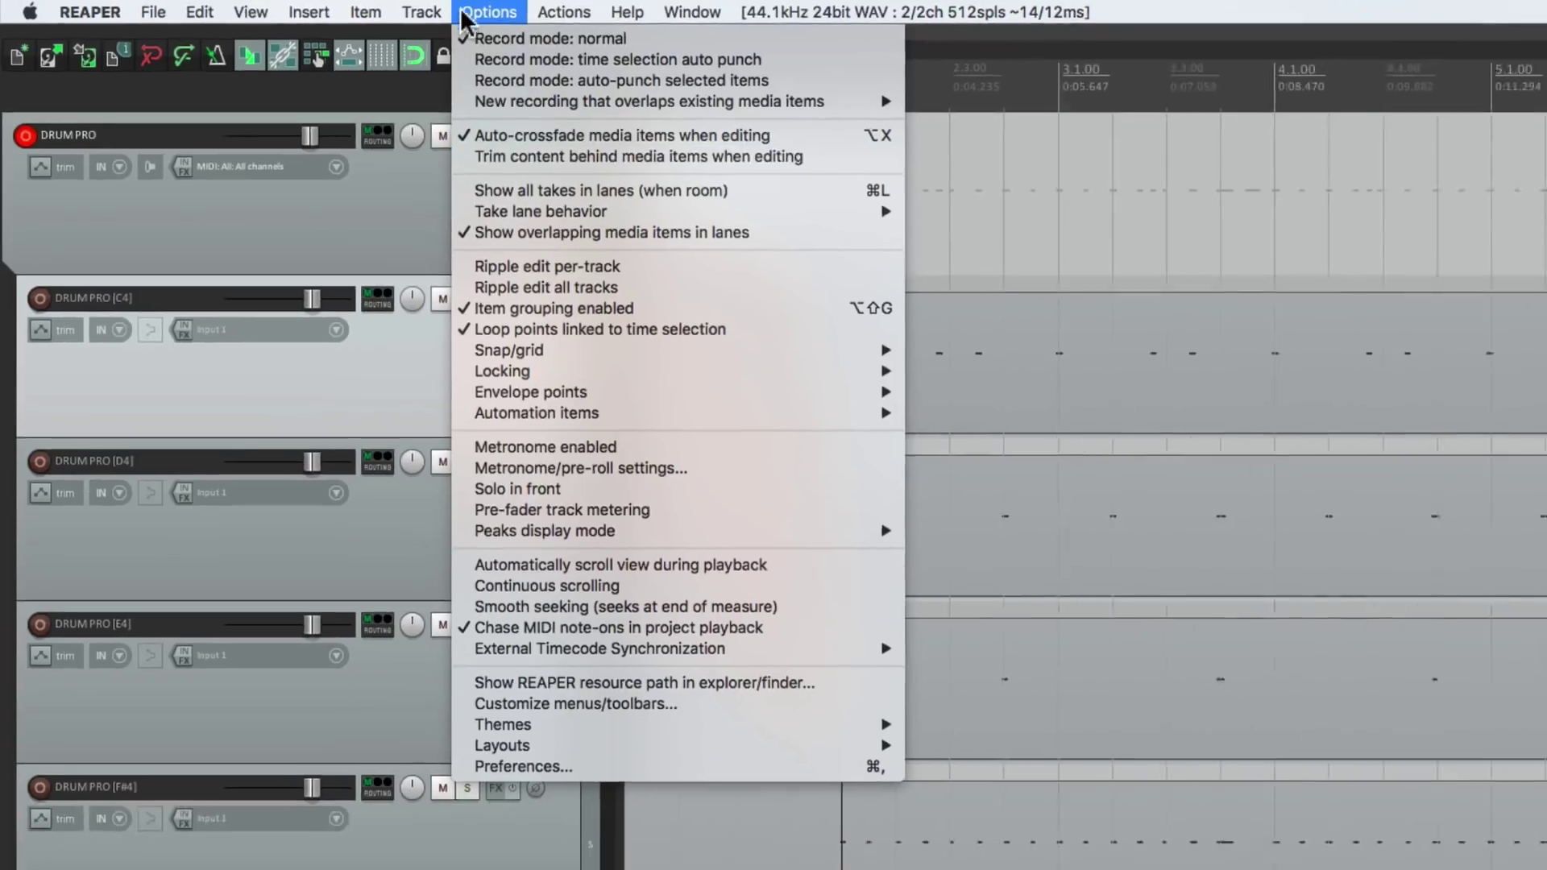
pyautogui.click(564, 172)
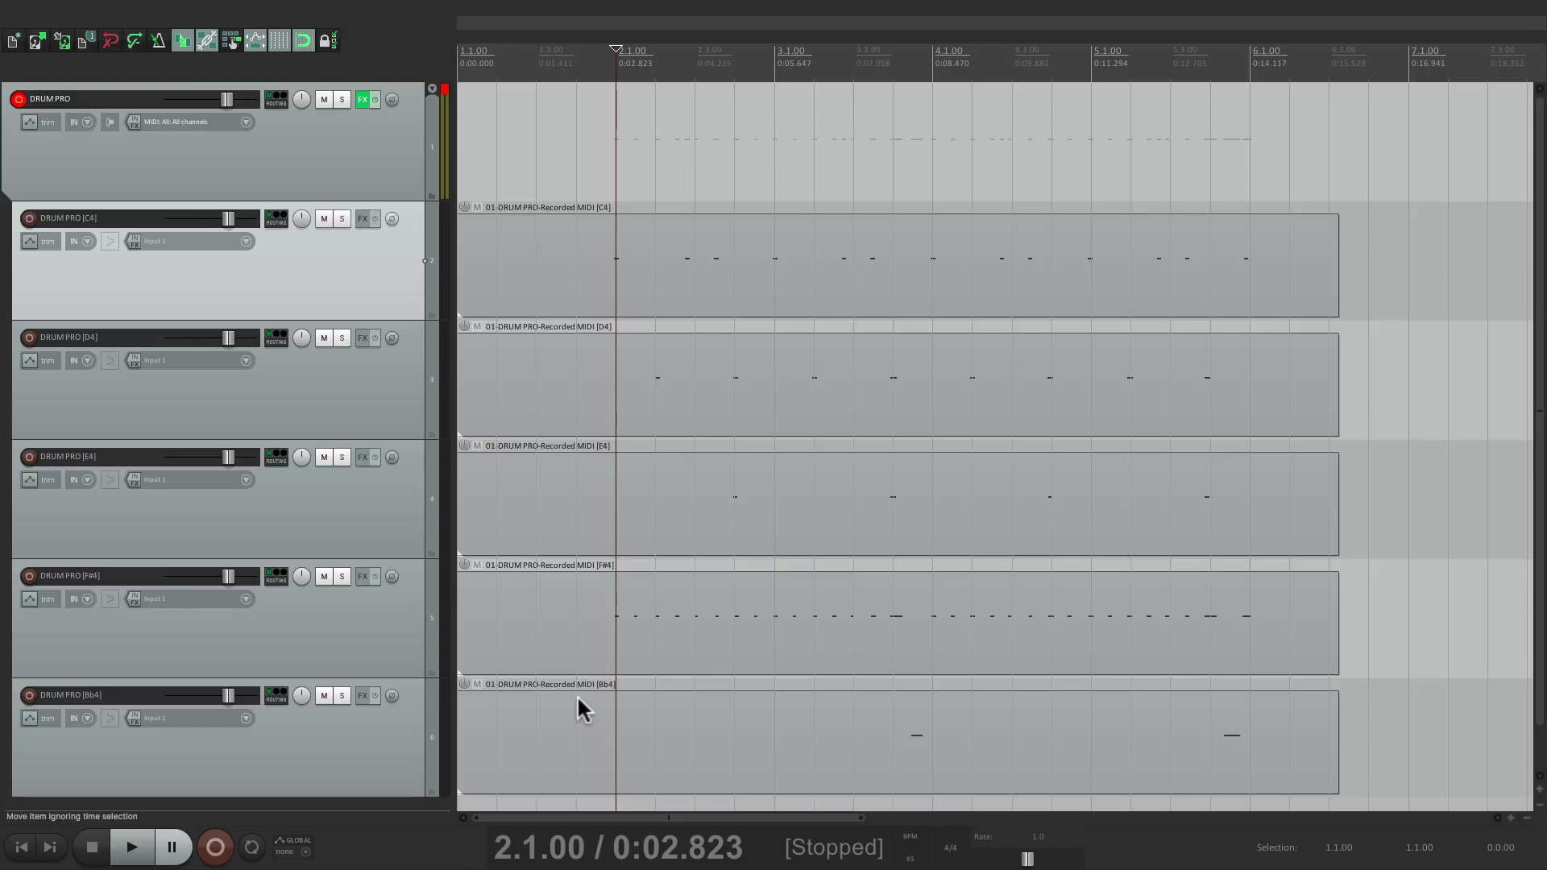
# Step: Move the Bb4 item onto the F#4 track, glue both items, and delete the empty Bb4 track
pyautogui.moveTo(578, 697); pyautogui.dragTo(574, 667)
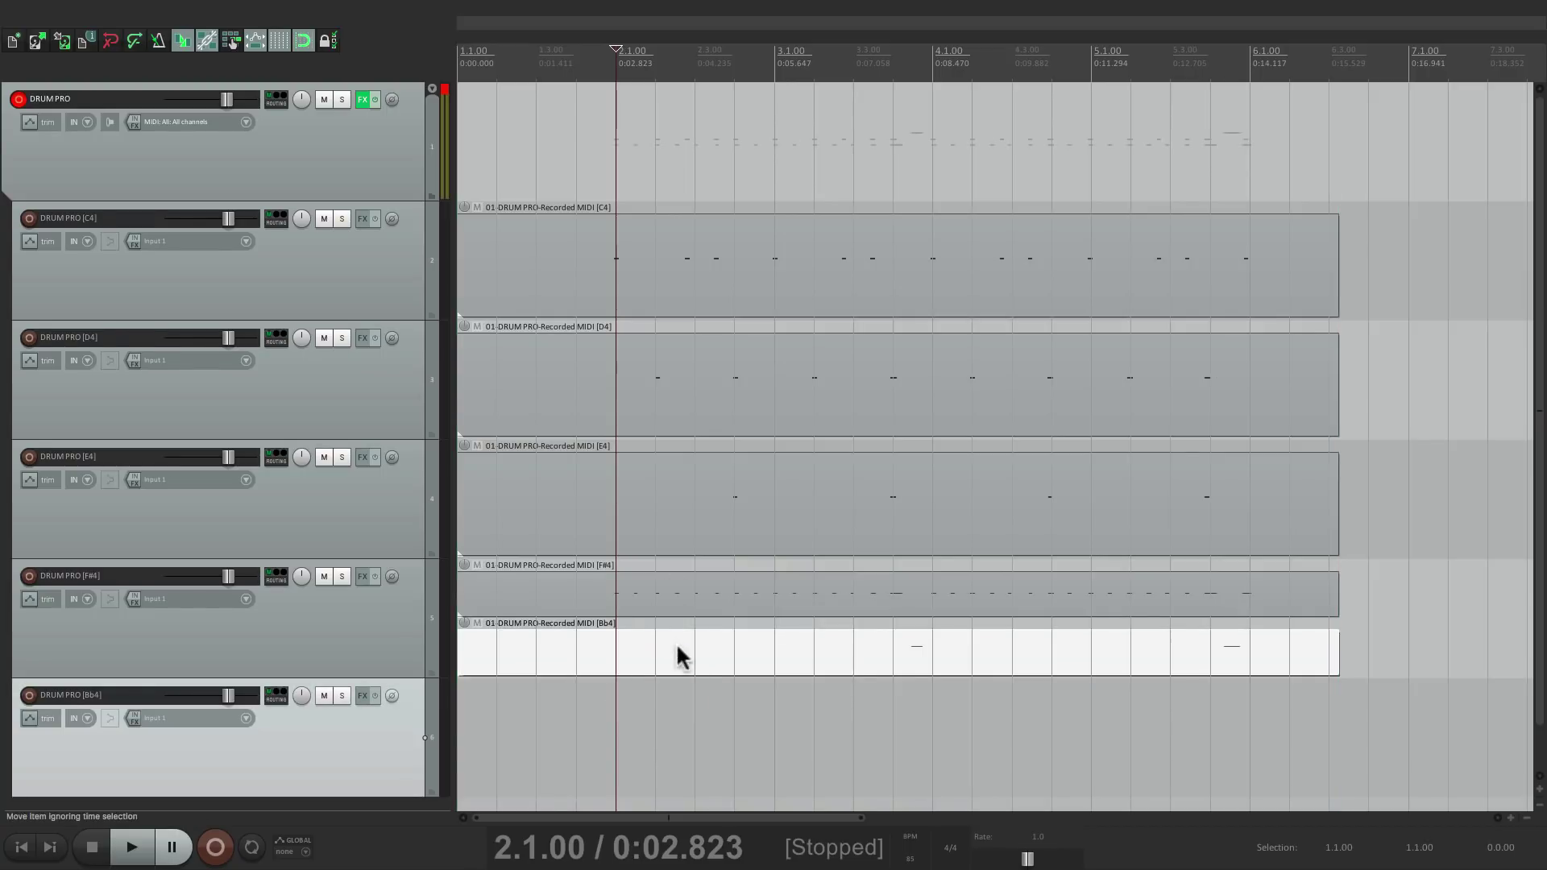
pyautogui.click(625, 647)
pyautogui.click(358, 634)
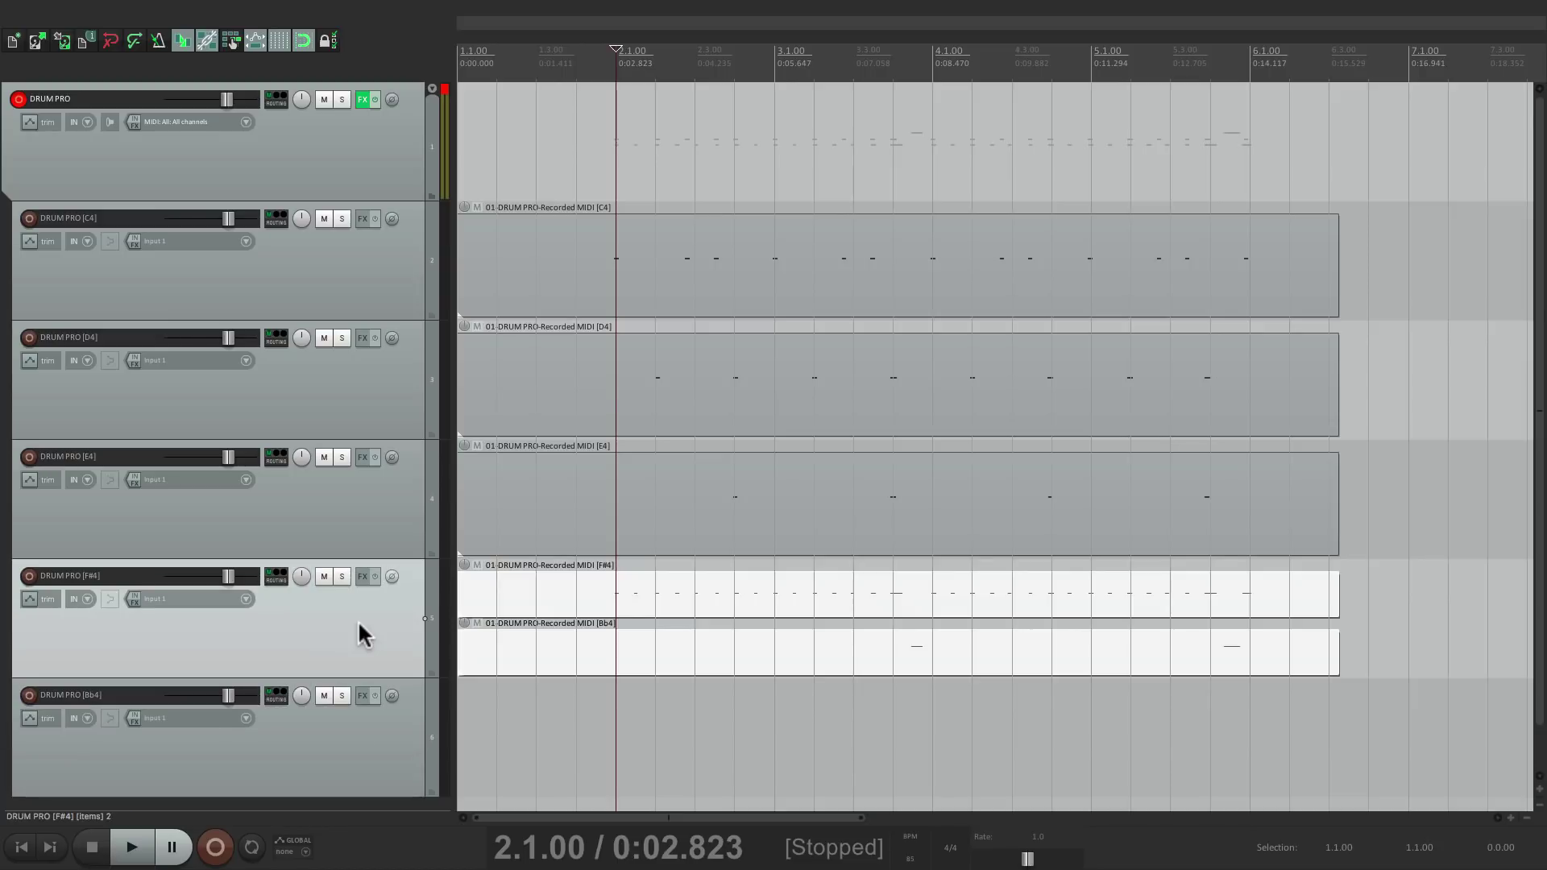
pyautogui.rightClick(635, 597)
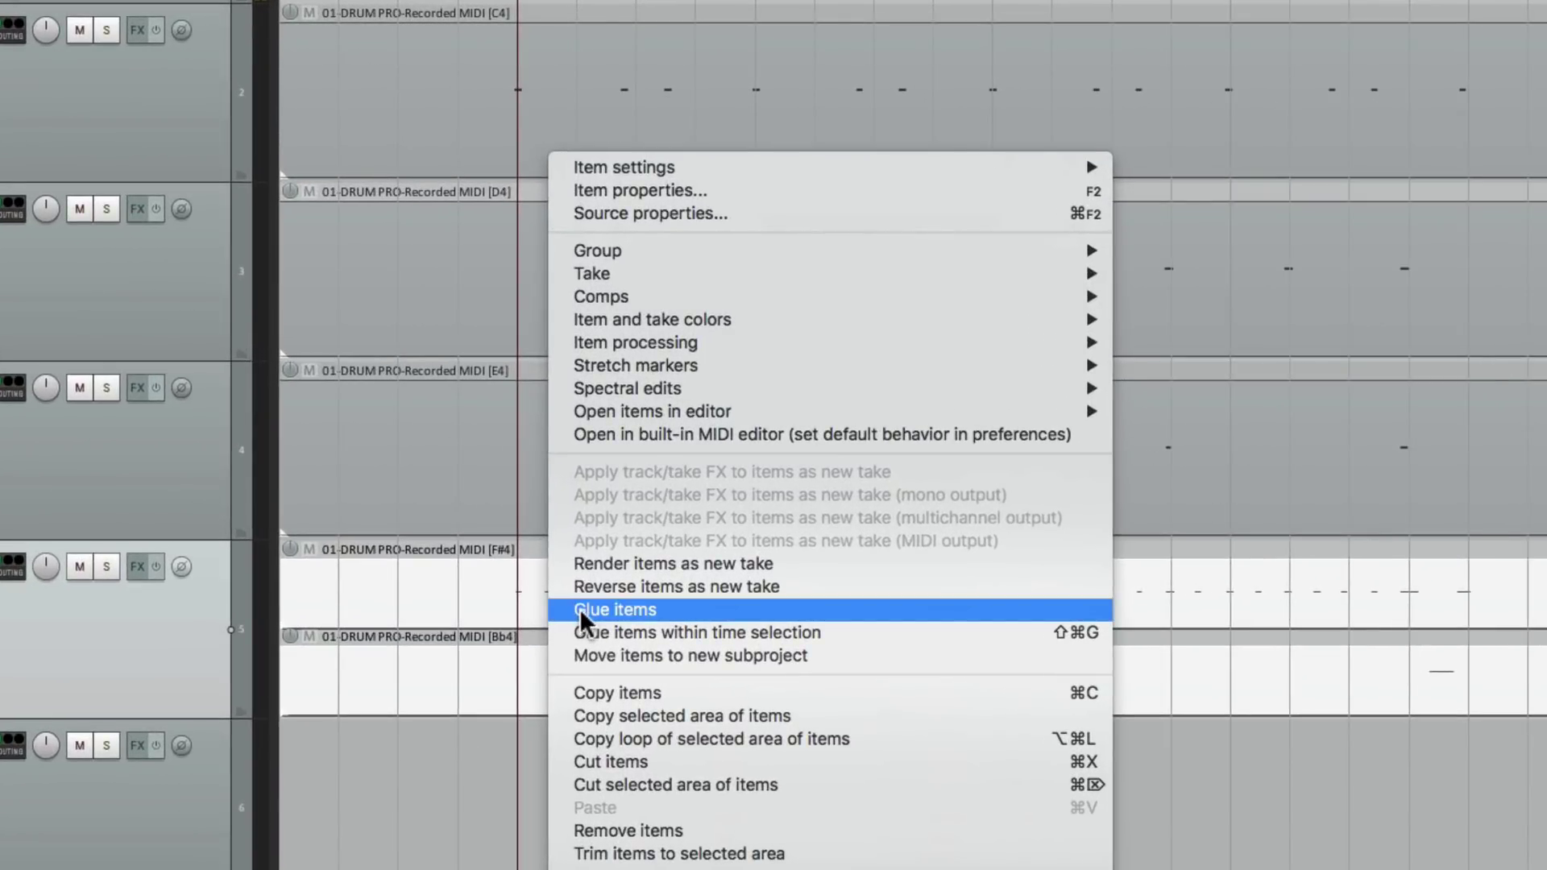
pyautogui.click(579, 608)
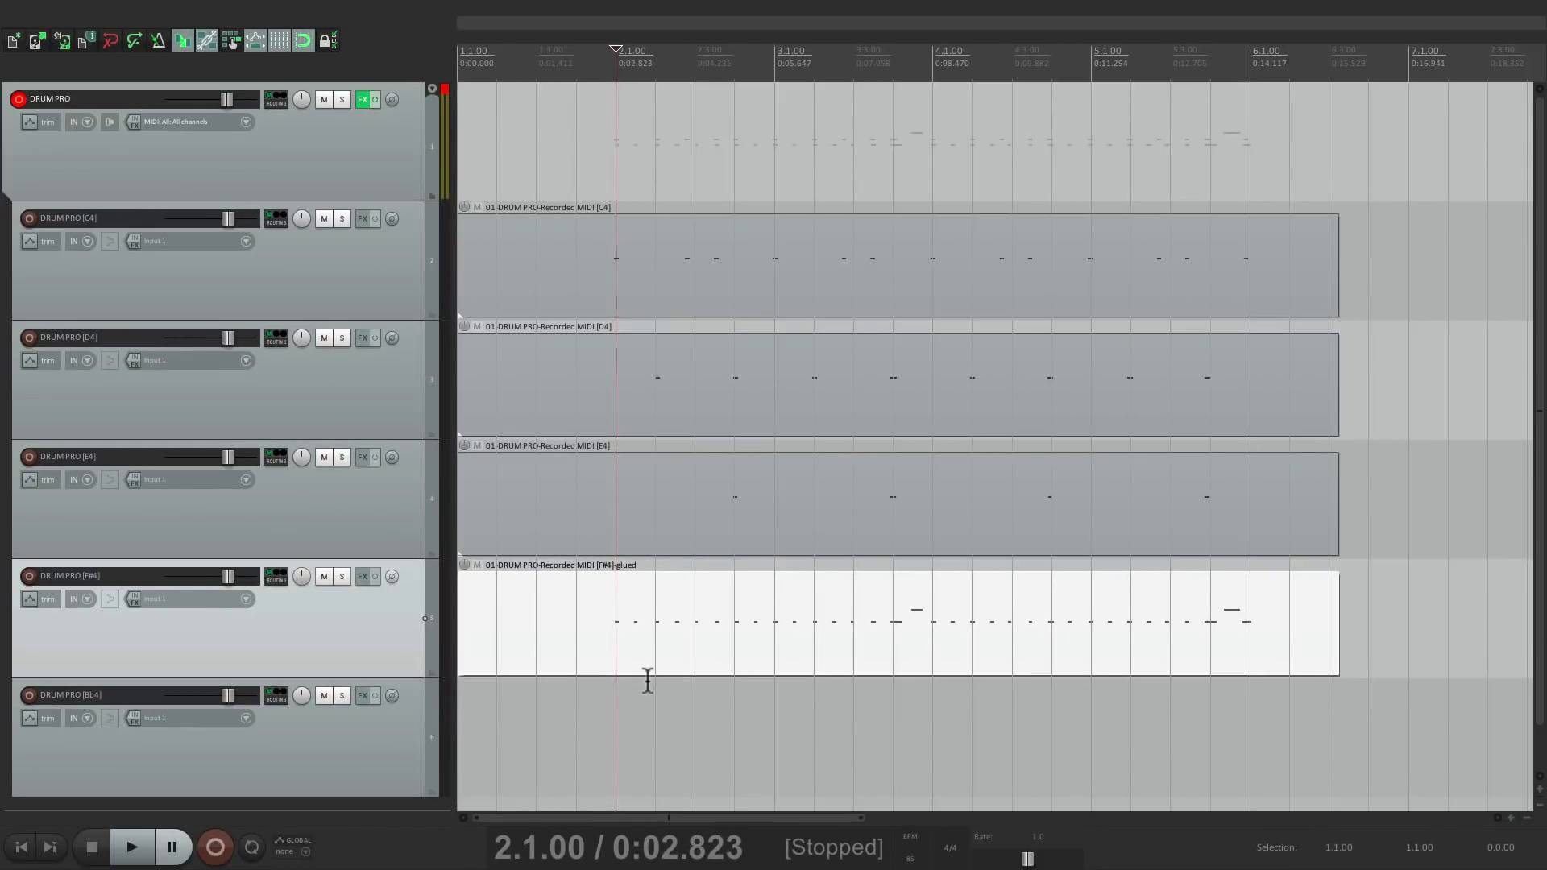
pyautogui.click(355, 750)
pyautogui.press('Delete')
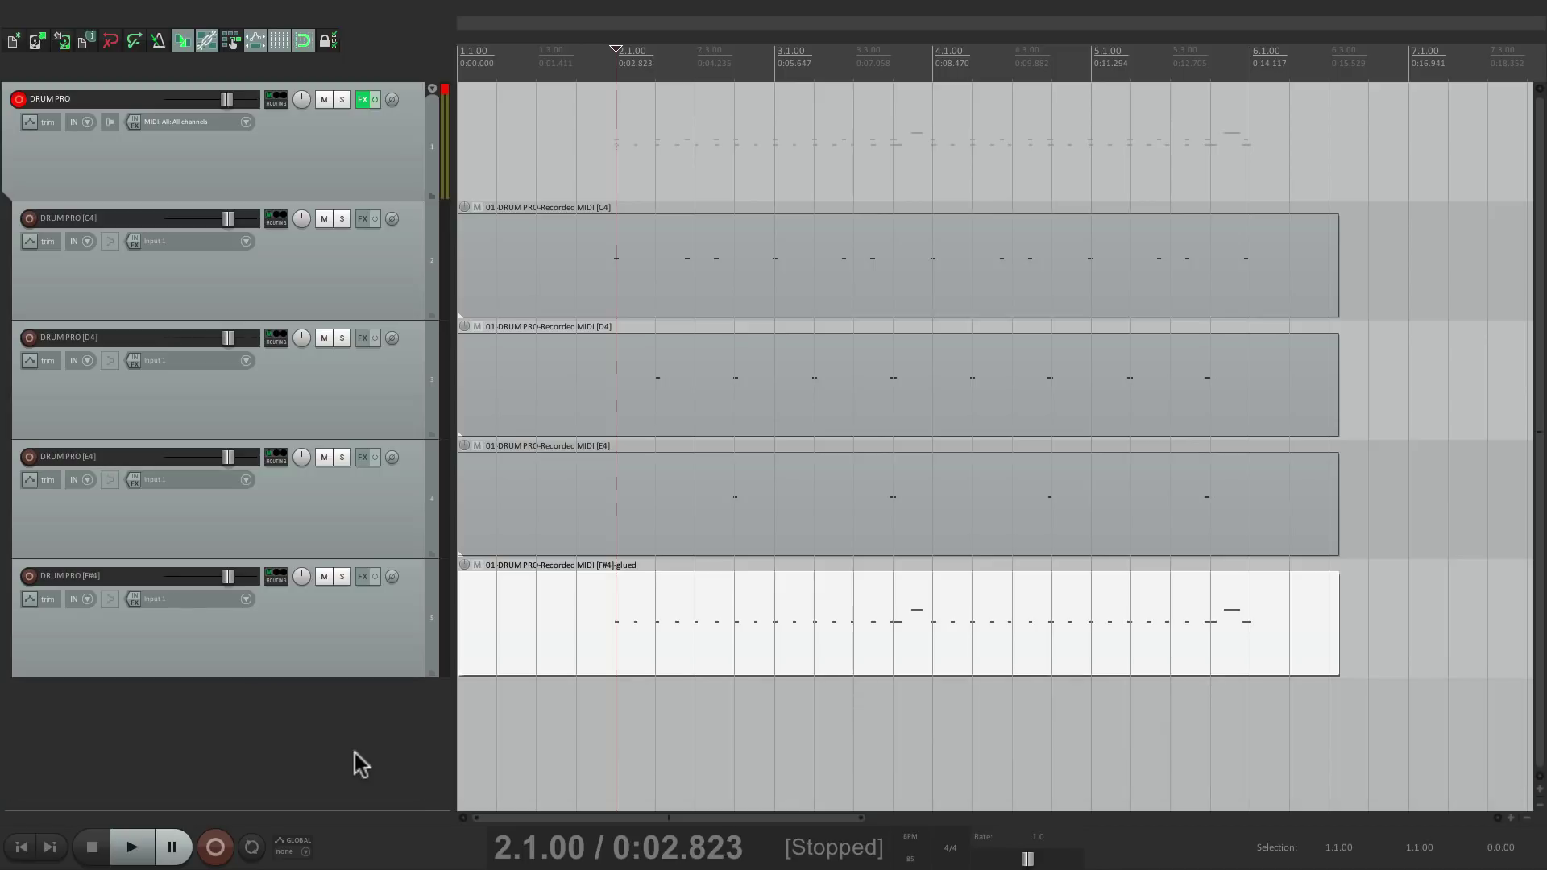
# Step: Adjust hi-hat velocities around bar 2 in the glued F#4 item, e.g. 2.2 to 121, 2.25 to 81
pyautogui.doubleClick(640, 621)
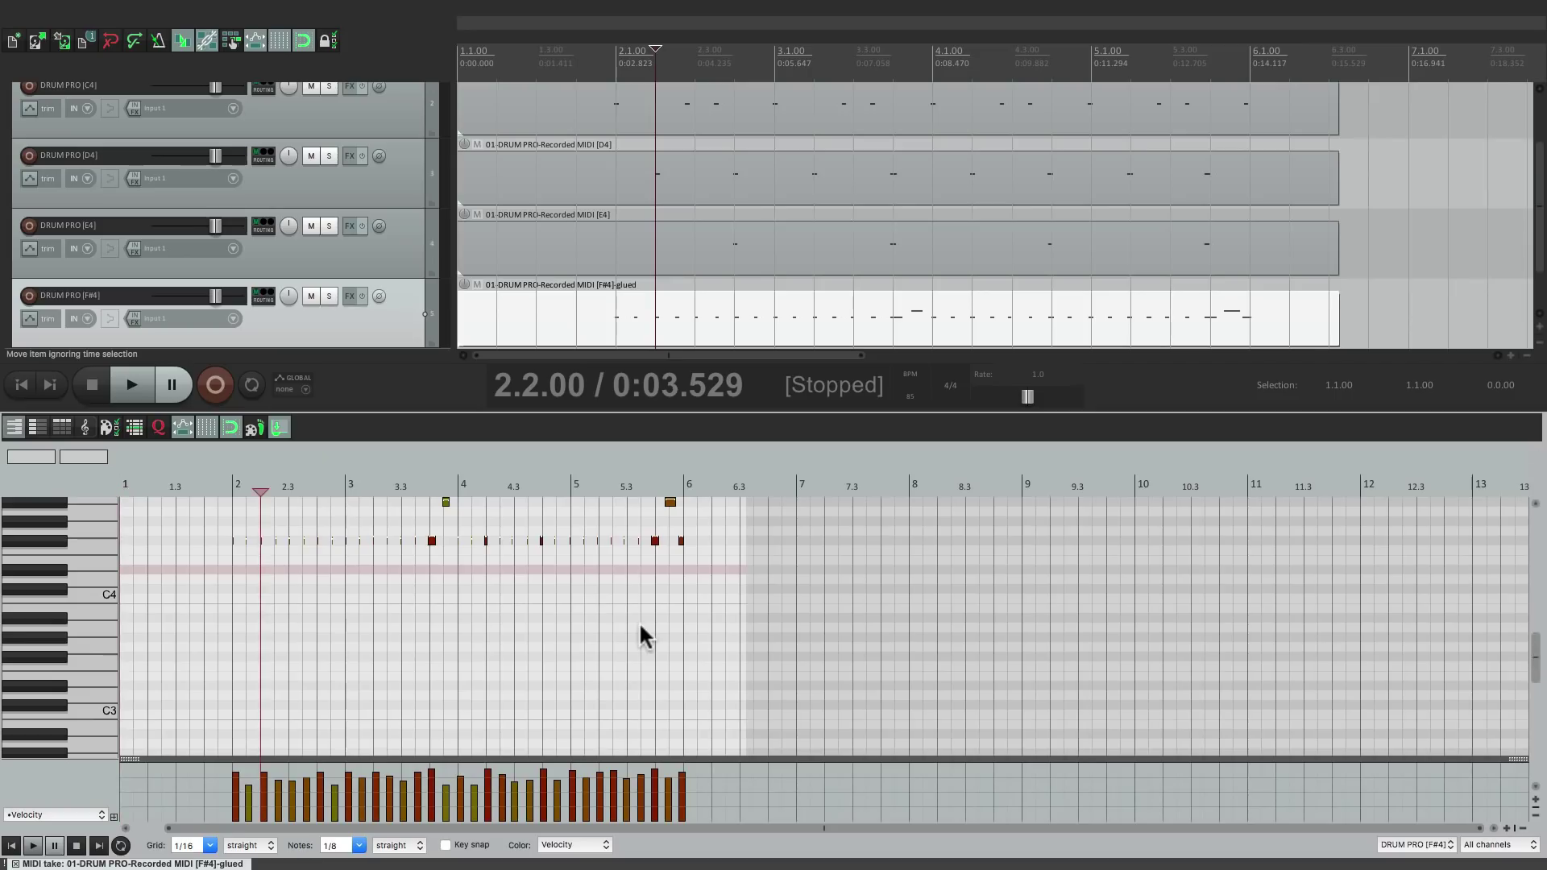
pyautogui.scroll(3, 183, 600)
pyautogui.scroll(3, 234, 594)
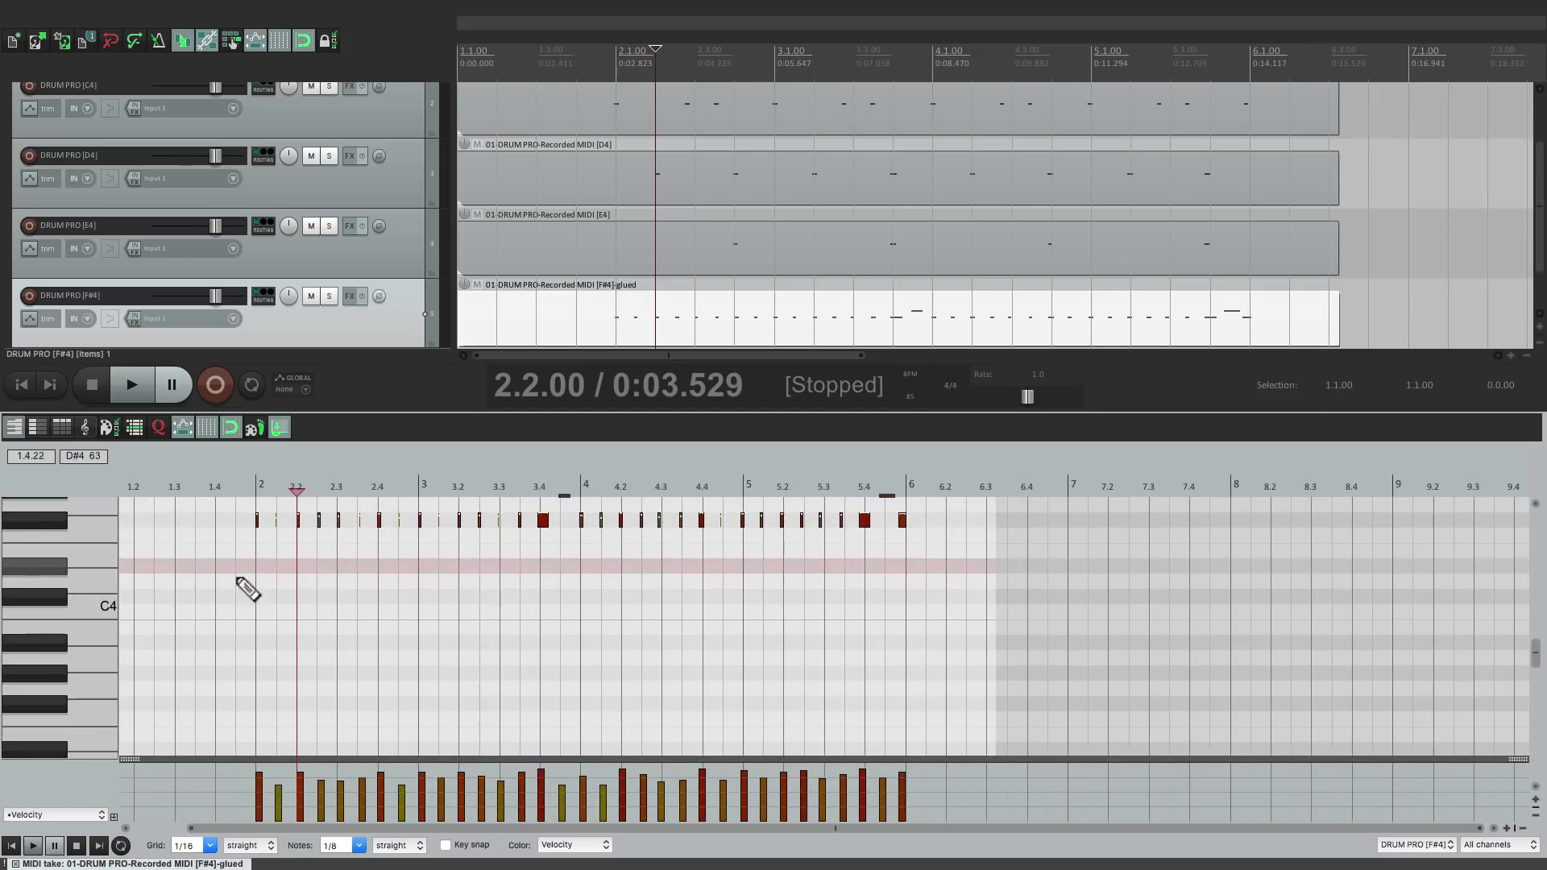
pyautogui.scroll(2, 259, 598)
pyautogui.scroll(3, 259, 598)
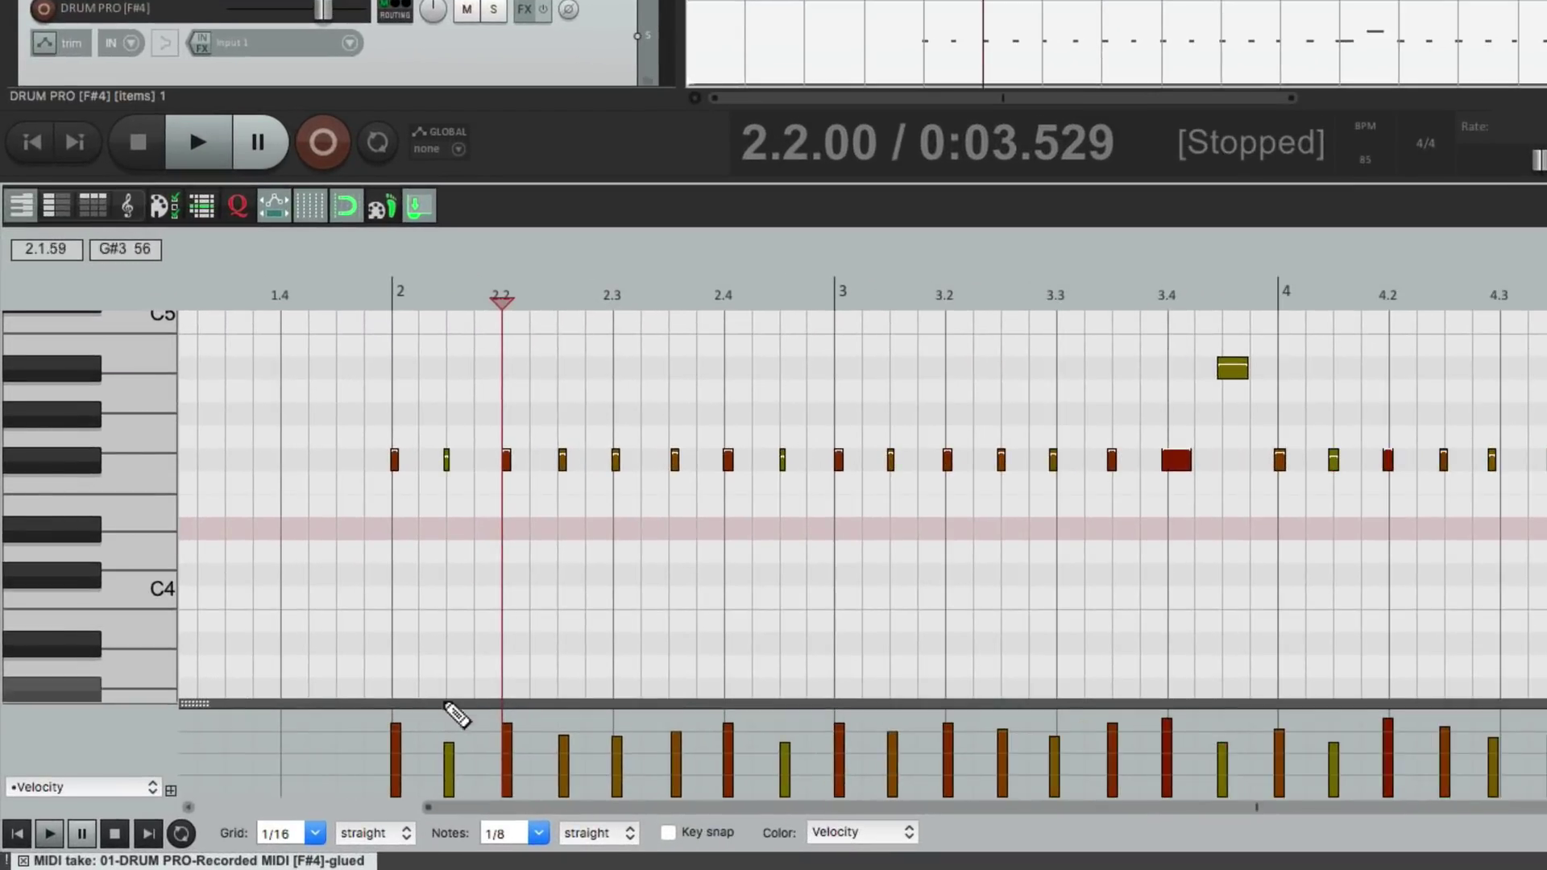
pyautogui.moveTo(395, 731); pyautogui.dragTo(395, 713)
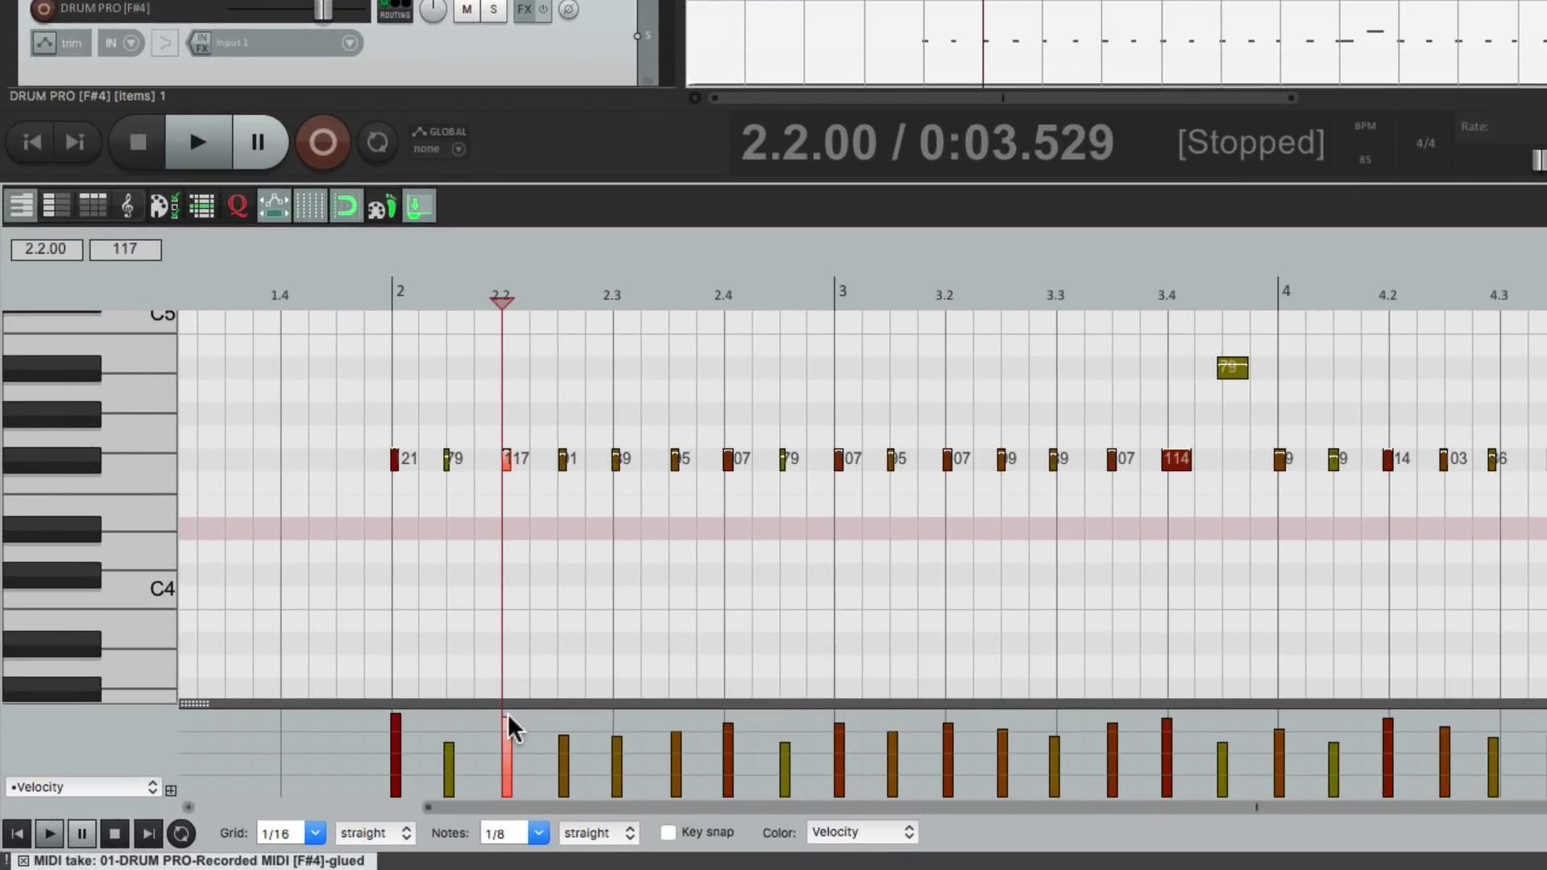
pyautogui.moveTo(507, 716); pyautogui.dragTo(507, 713)
pyautogui.moveTo(617, 734)
pyautogui.mouseDown()
pyautogui.moveTo(619, 709)
pyautogui.moveTo(566, 758)
pyautogui.mouseUp()
pyautogui.click(449, 766)
pyautogui.moveTo(680, 736); pyautogui.dragTo(677, 766)
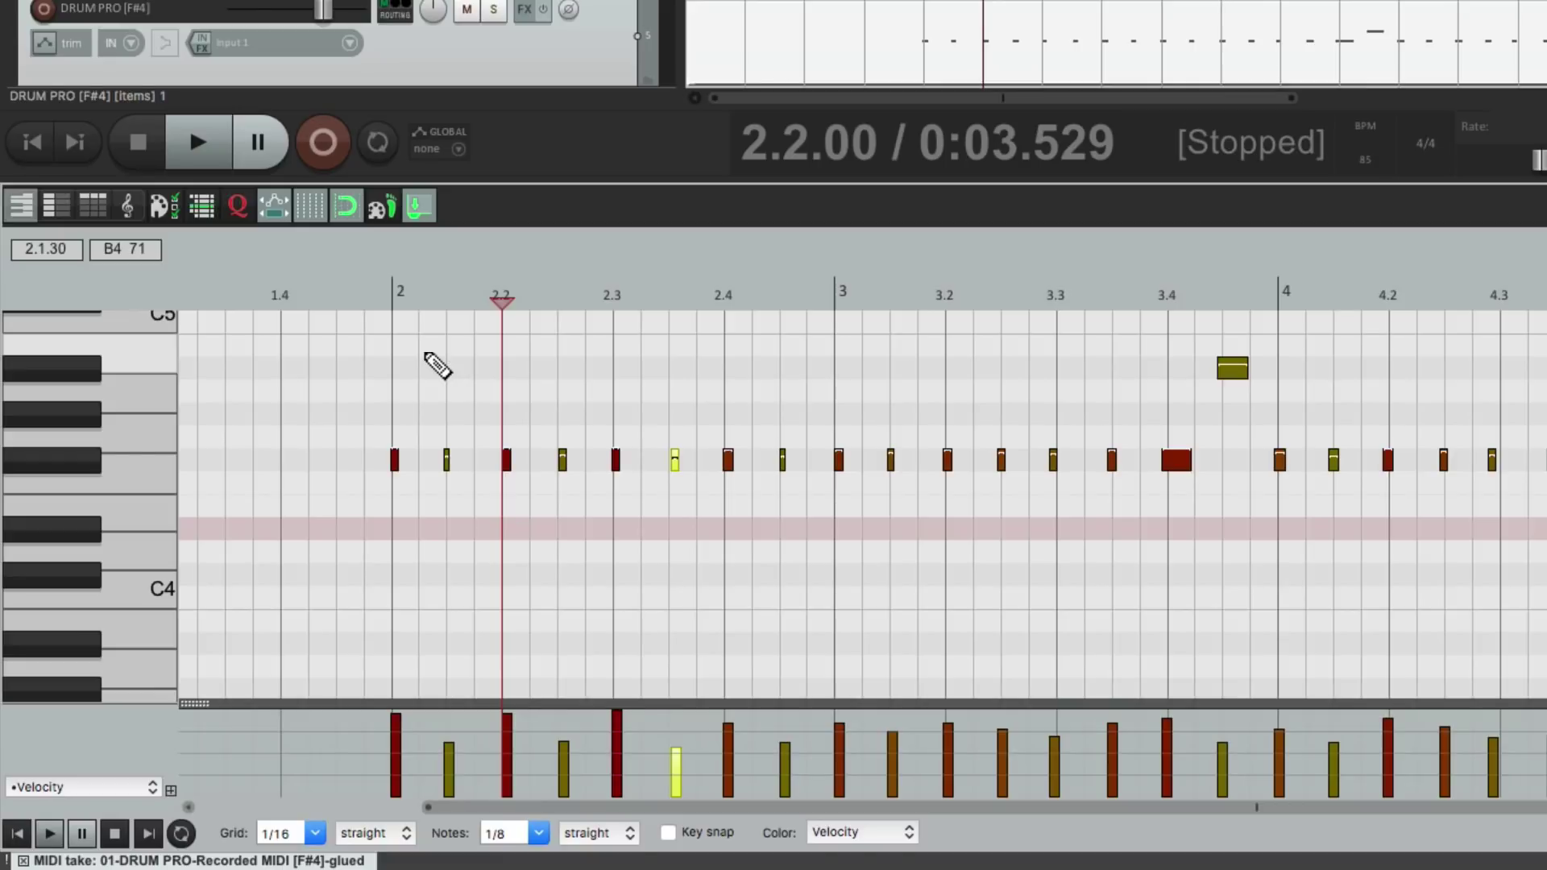
# Step: Play back the edited hi-hats from the start of bar 2
pyautogui.click(383, 292)
pyautogui.press('space')
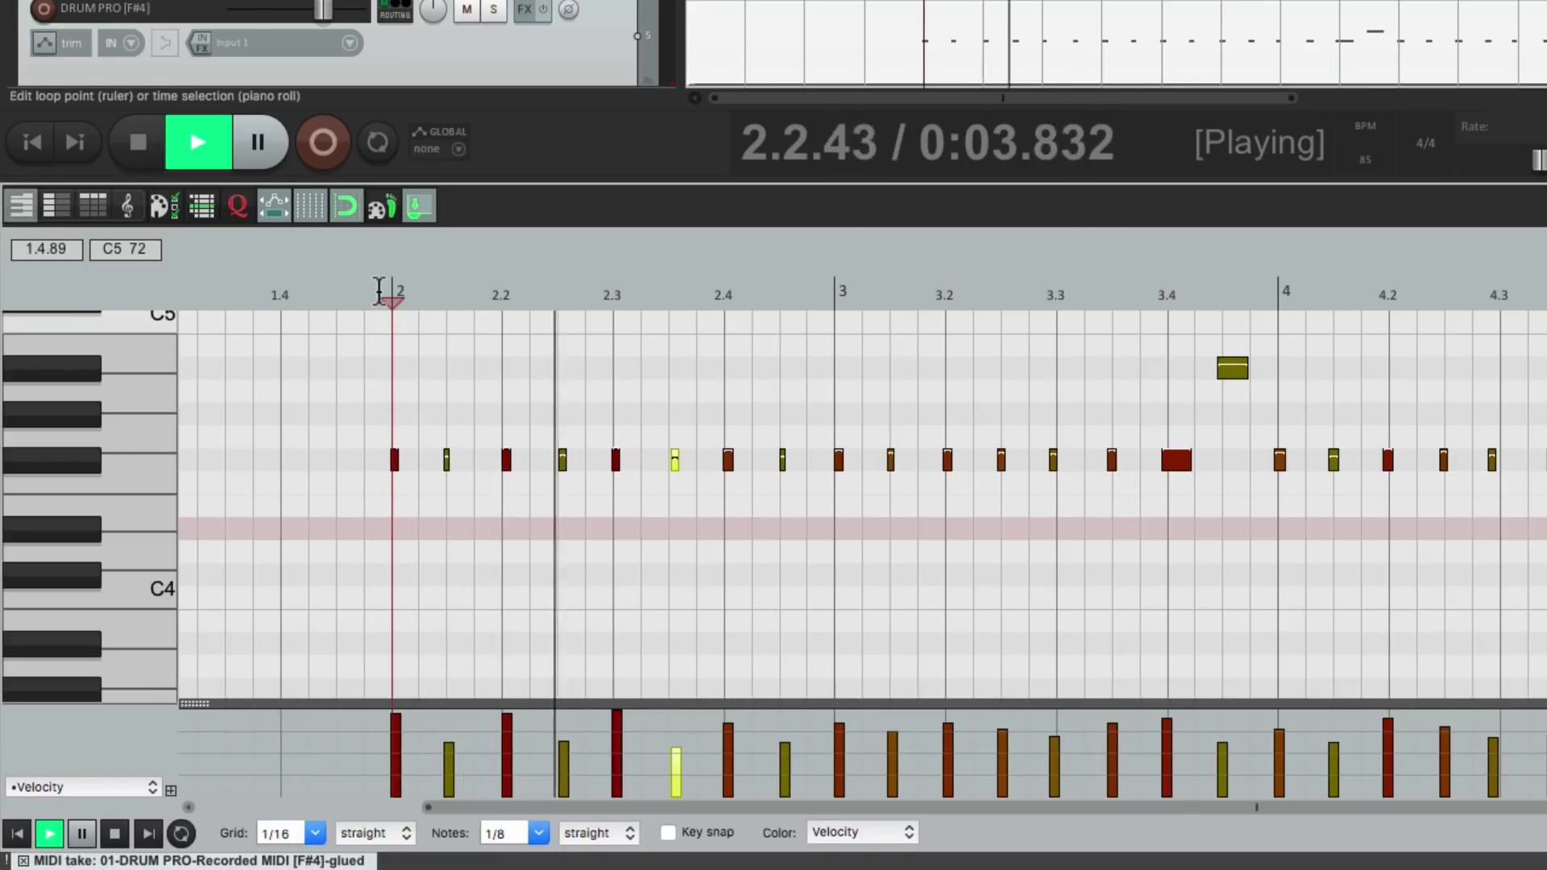
pyautogui.press('space')
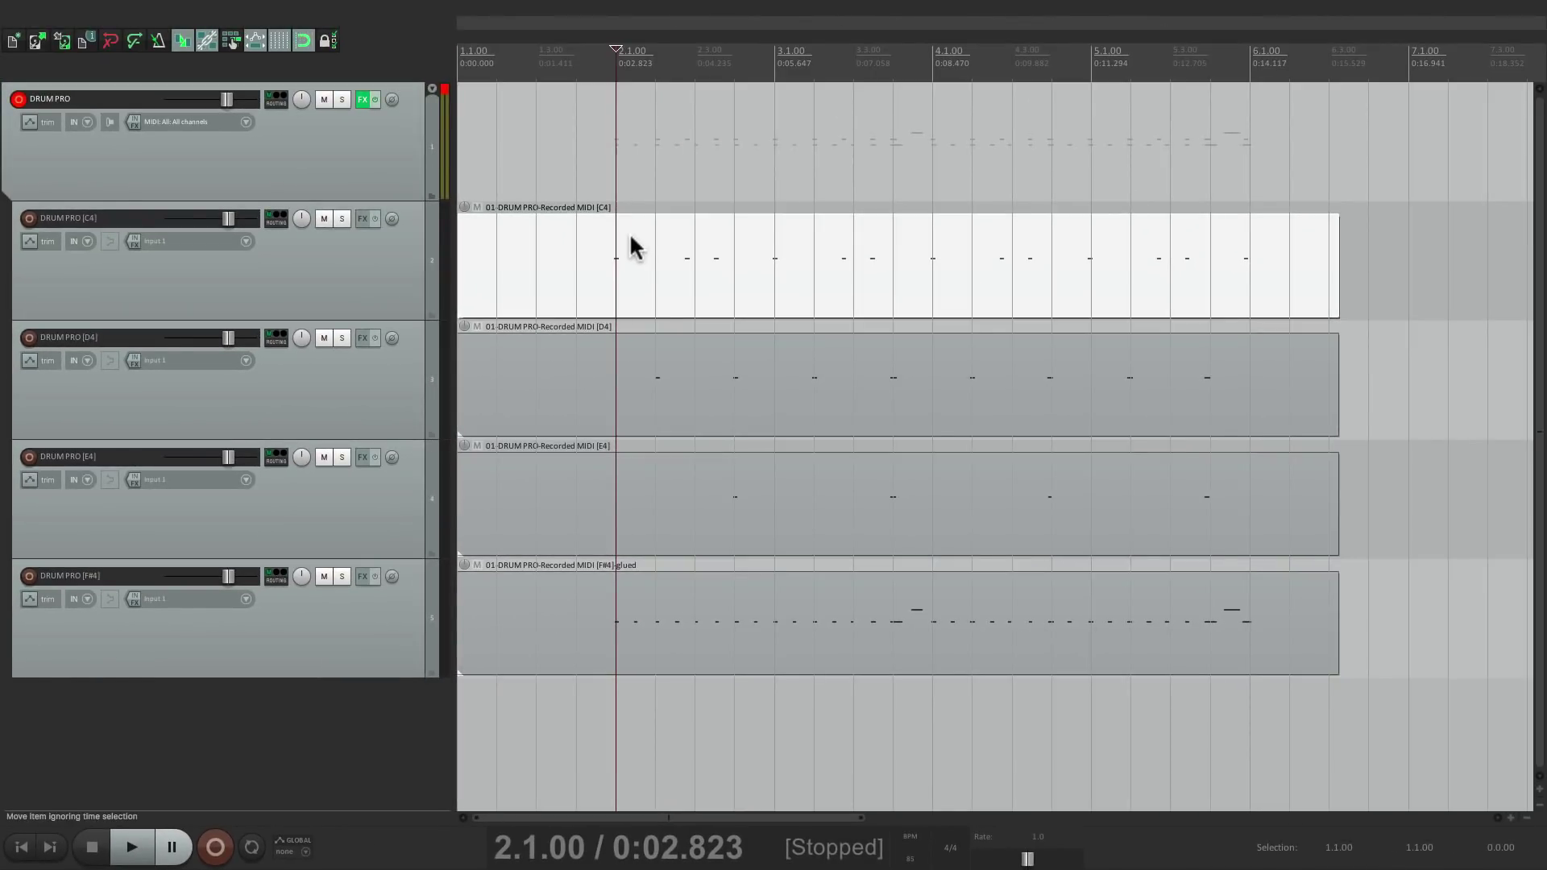
# Step: Move the C4, D4, E4 and F#4 items onto the DRUM PRO track and glue them together
pyautogui.moveTo(628, 245); pyautogui.dragTo(652, 193)
pyautogui.moveTo(640, 332); pyautogui.dragTo(639, 156)
pyautogui.moveTo(642, 443); pyautogui.dragTo(645, 161)
pyautogui.moveTo(660, 594); pyautogui.dragTo(662, 186)
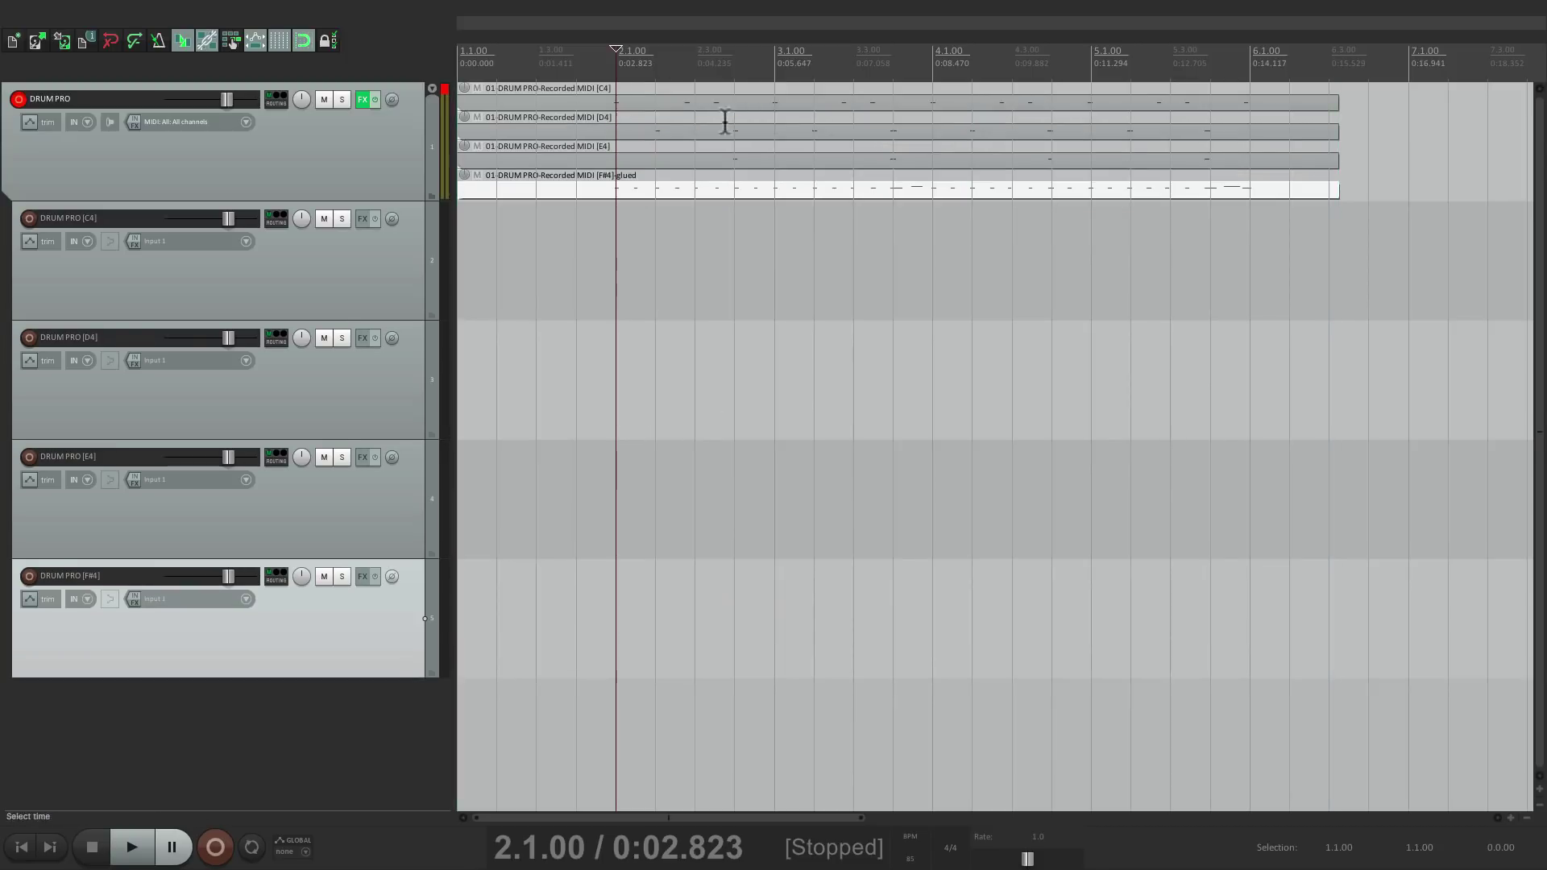
pyautogui.press('super+a')
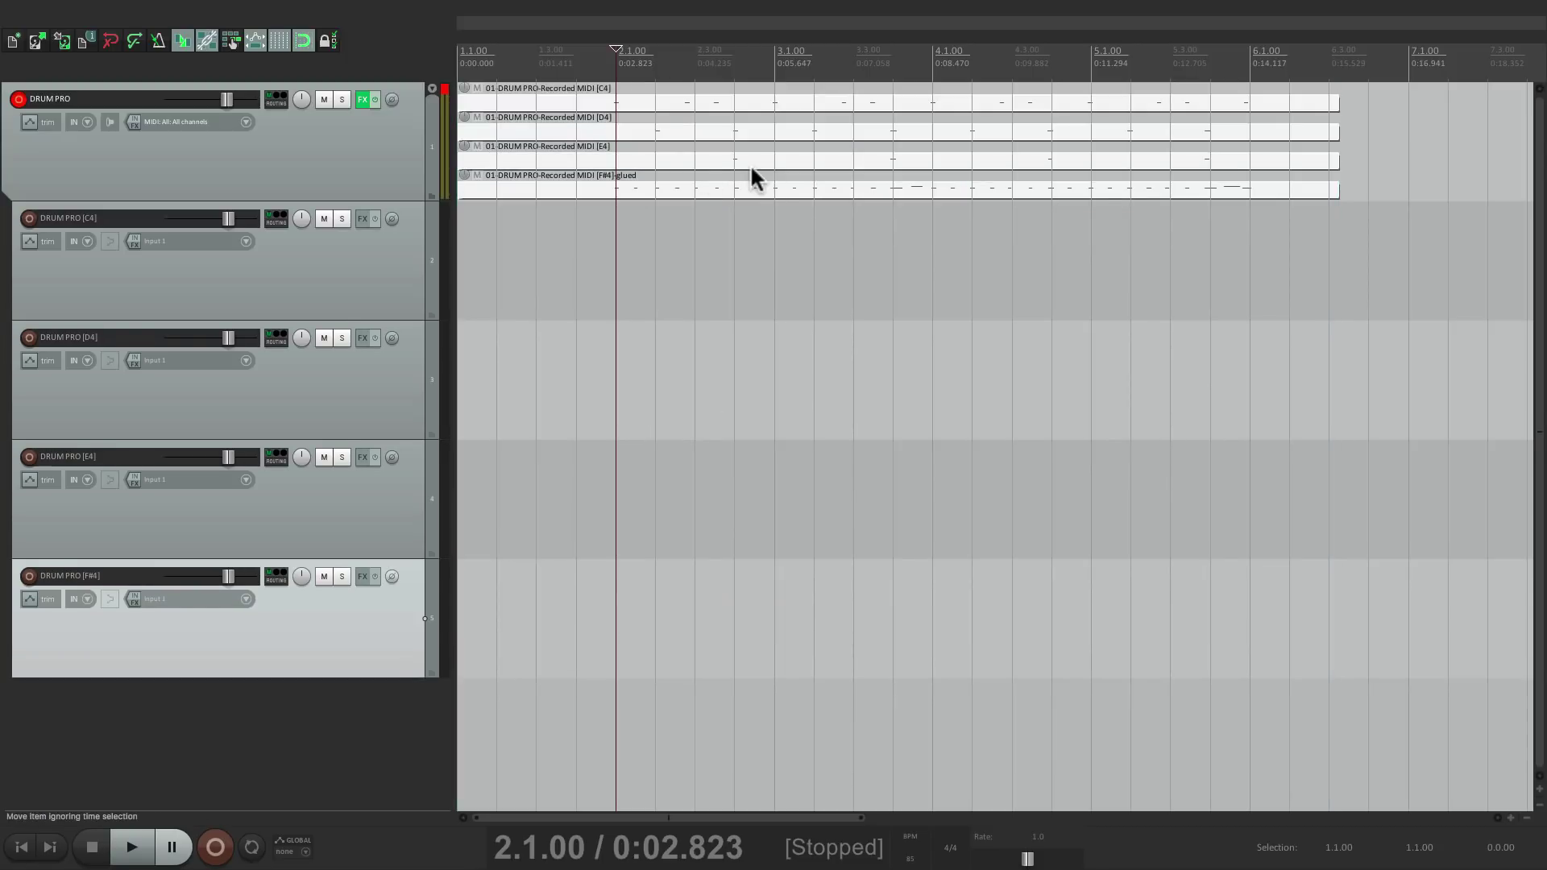
pyautogui.rightClick(690, 193)
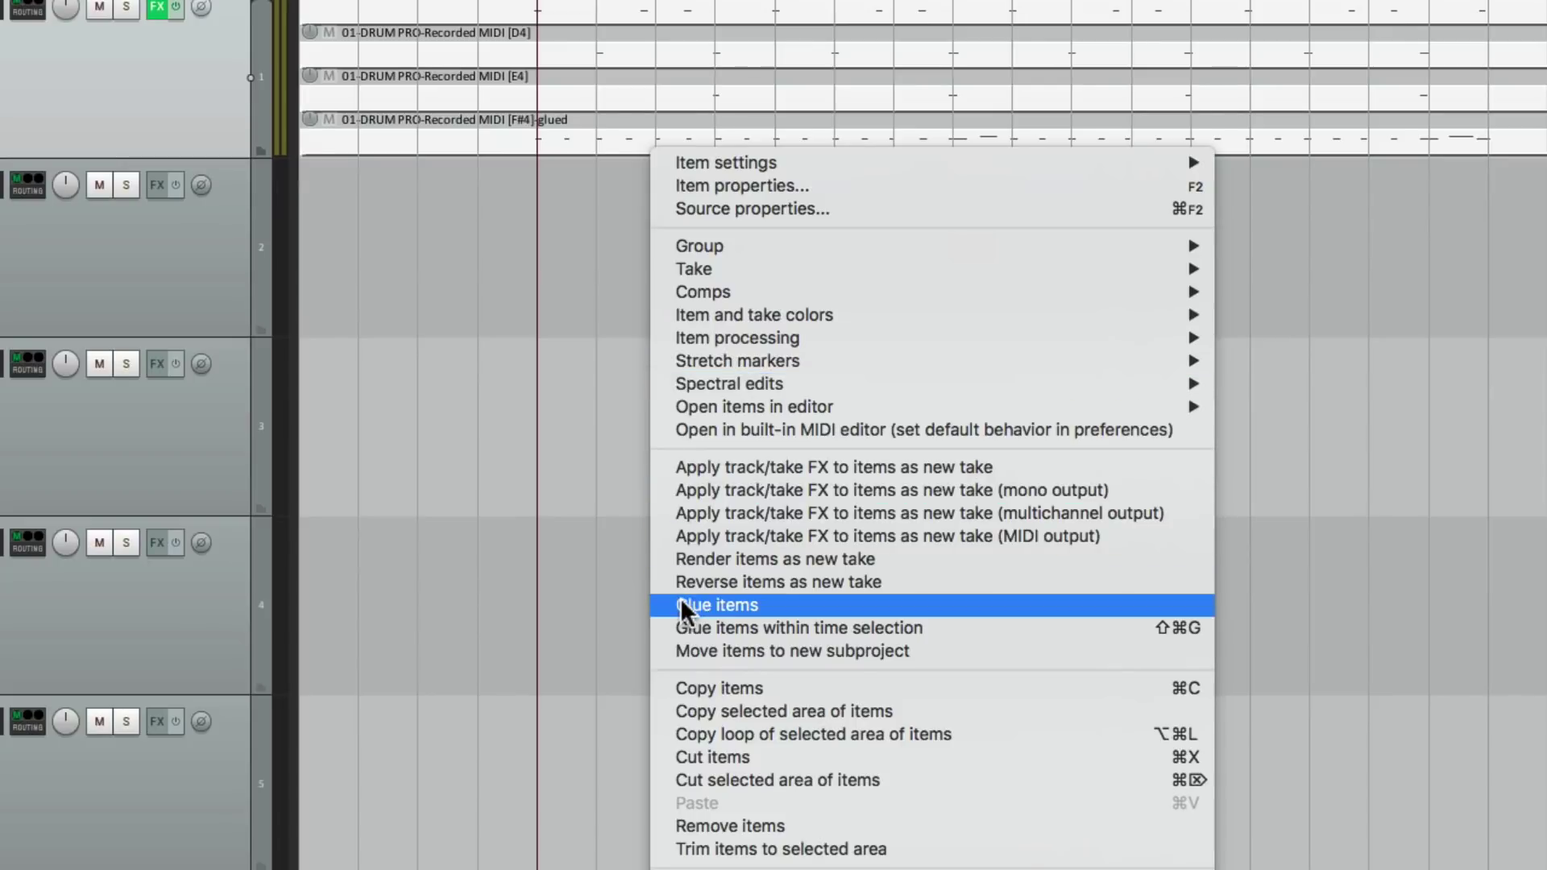
pyautogui.click(681, 603)
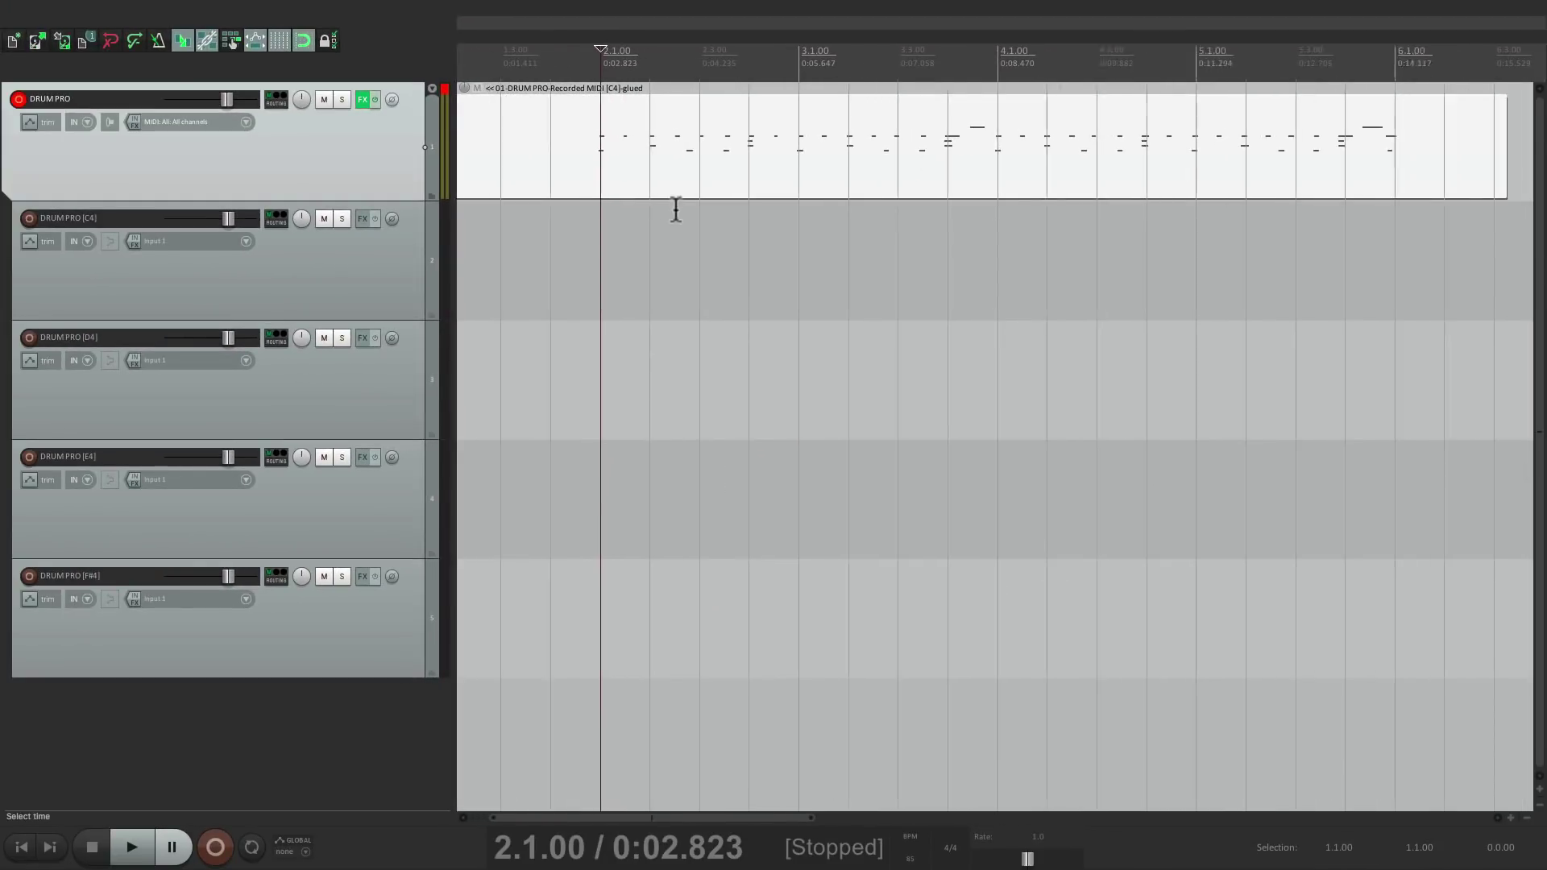
pyautogui.scroll(2, 675, 208)
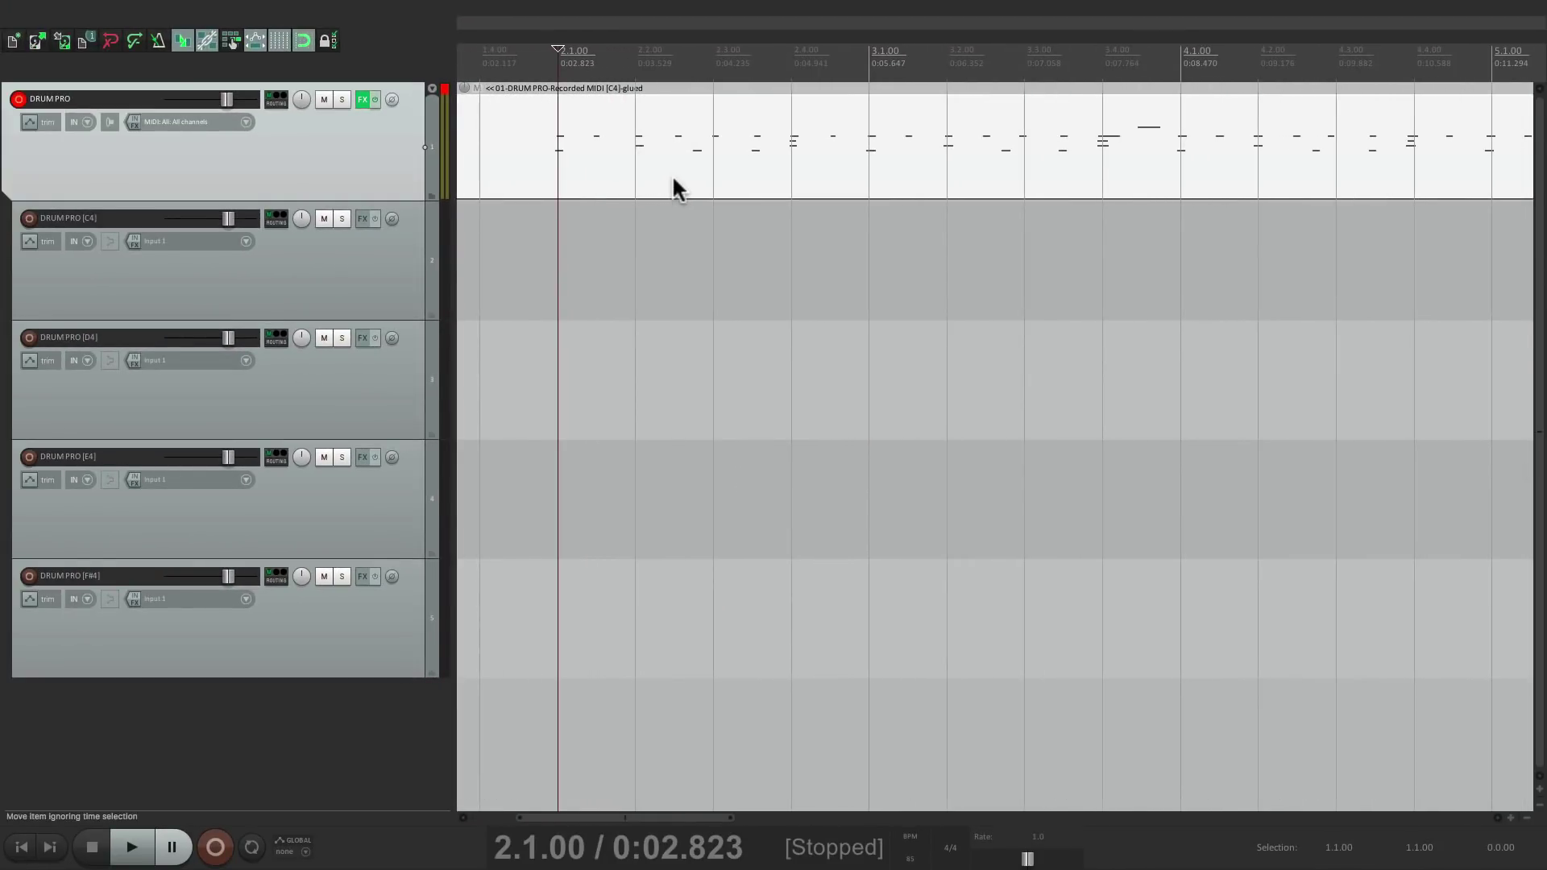
# Step: Open the combined glued drum item in the MIDI editor to view all four drum rows
pyautogui.doubleClick(672, 174)
pyautogui.scroll(2, 242, 633)
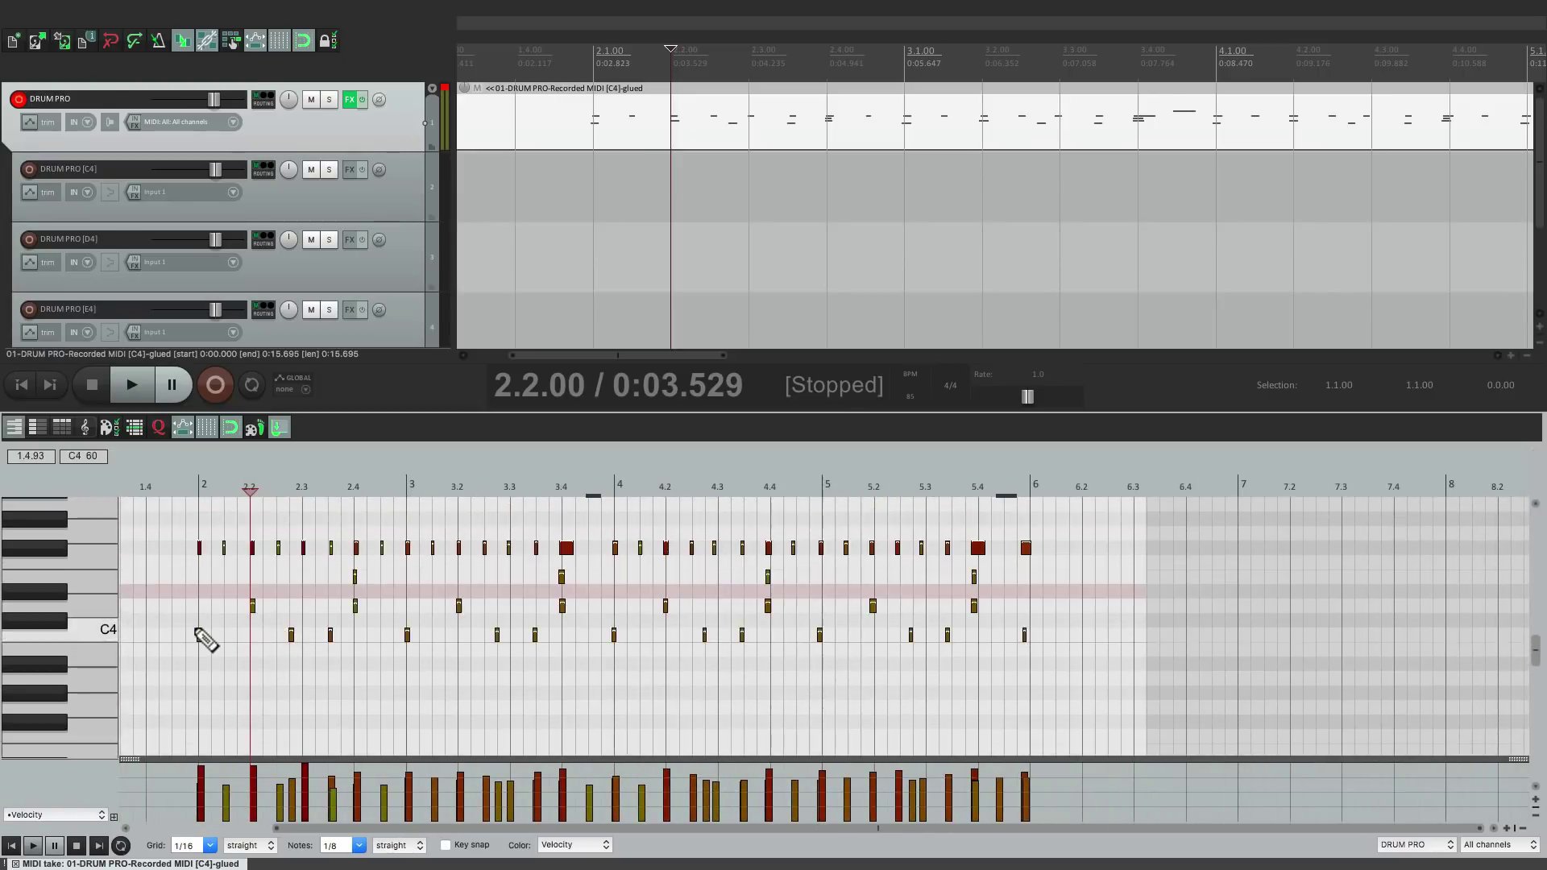
pyautogui.scroll(3, 200, 632)
# Step: Play back the combined drum part from just before bar 2, then stop
pyautogui.click(179, 491)
pyautogui.press('space')
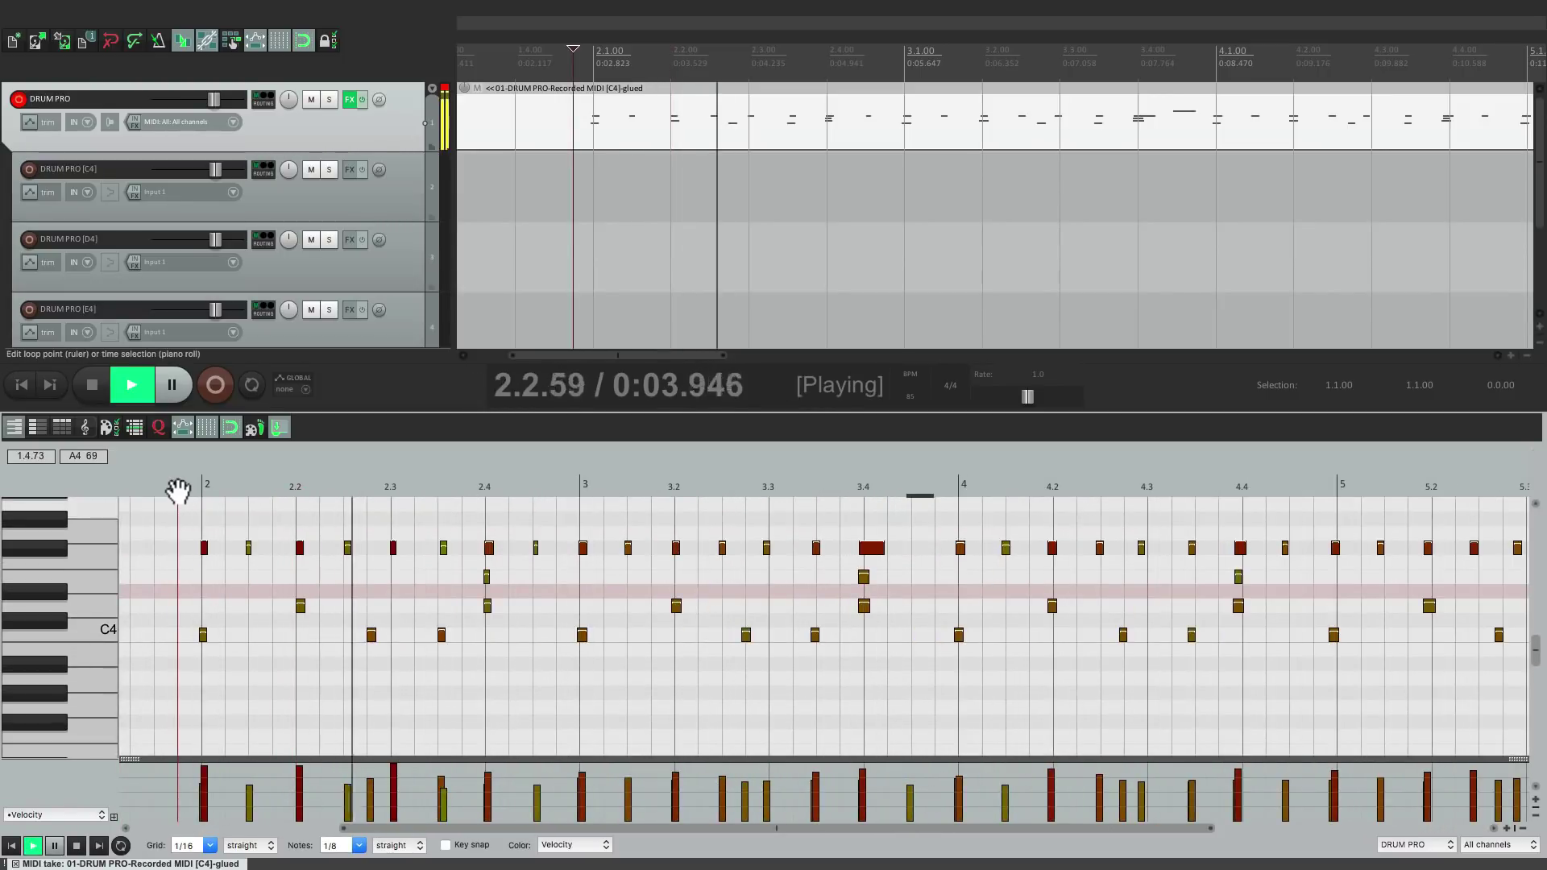
pyautogui.press('space')
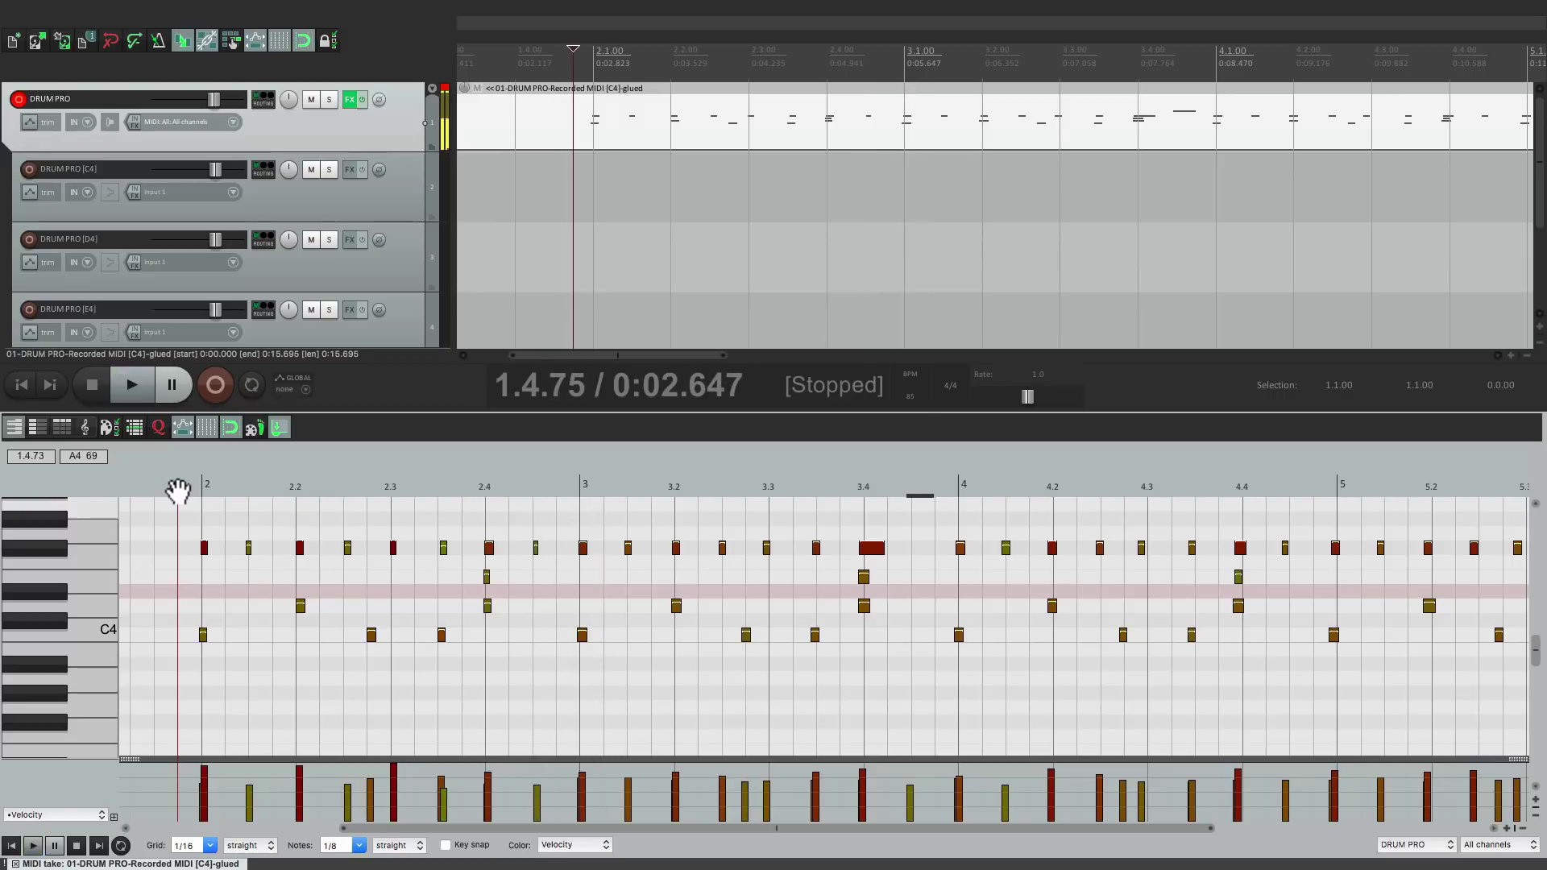